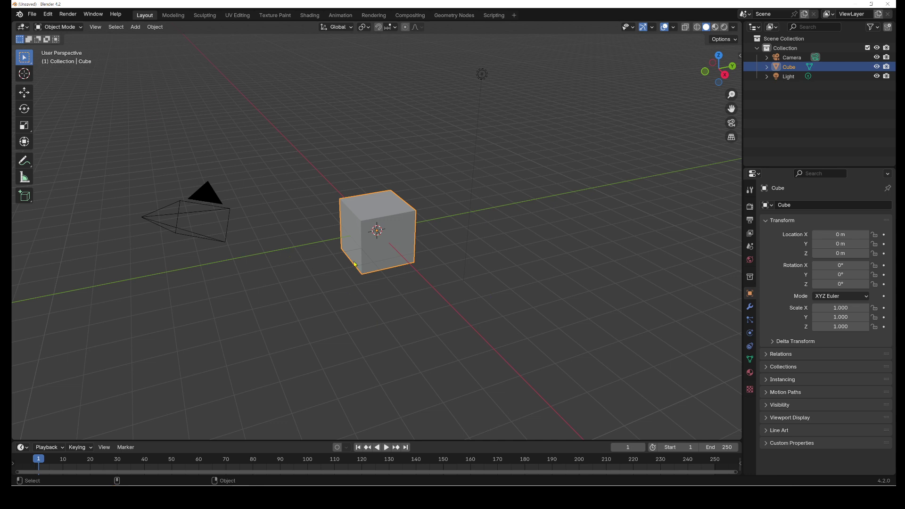
Delete the default cube and switch to the top view.
{"action": "left_click", "coordinate": [356, 282]}
{"action": "left_click", "coordinate": [380, 267]}
{"action": "key", "text": "Delete"}
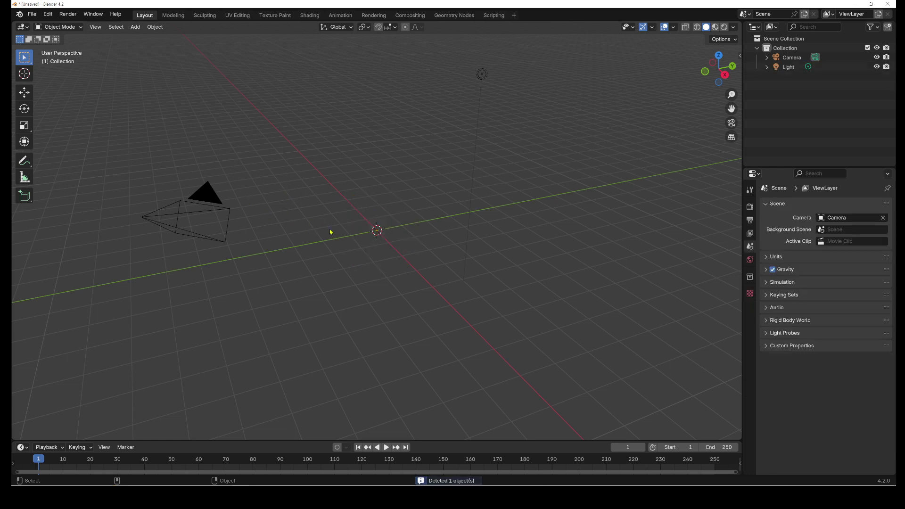
{"action": "key", "text": "KP_7"}
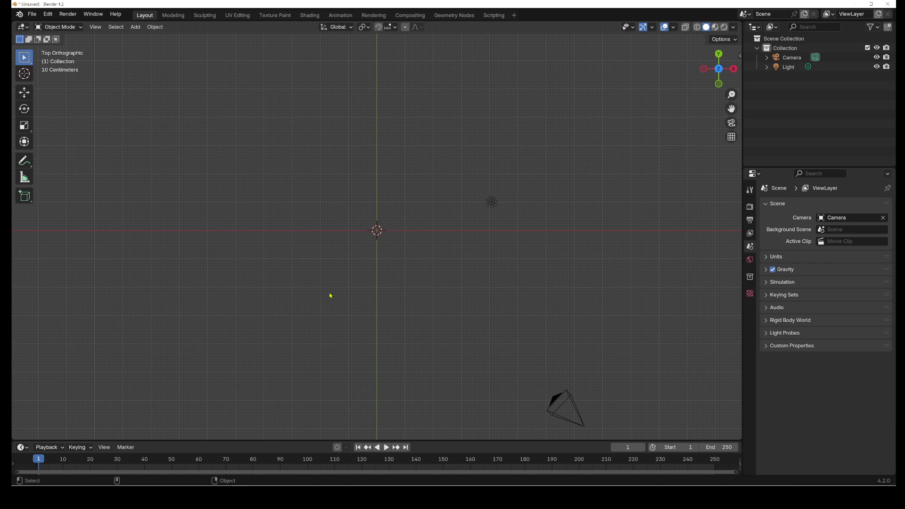
Add 'Durer - front and side.jpg' from the Reference folder as a reference image at the origin.
{"action": "key", "text": "shift"}
{"action": "key", "text": "shift+a"}
{"action": "key", "text": "Up"}
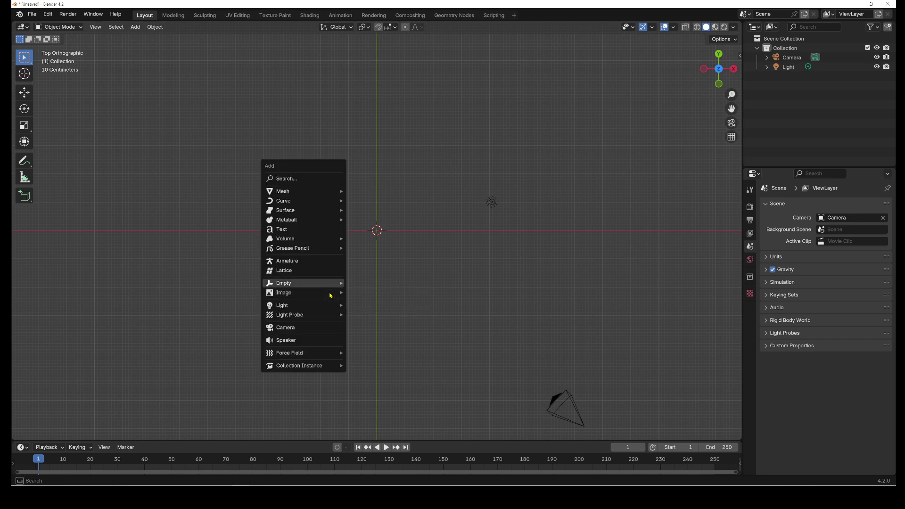
{"action": "key", "text": "Up"}
{"action": "key", "text": "Down"}
{"action": "key", "text": "Down"}
{"action": "key", "text": "Up"}
{"action": "key", "text": "Up"}
{"action": "key", "text": "Up"}
{"action": "key", "text": "Up"}
{"action": "key", "text": "Down"}
{"action": "key", "text": "Down"}
{"action": "key", "text": "Down"}
{"action": "key", "text": "Down"}
{"action": "key", "text": "Right"}
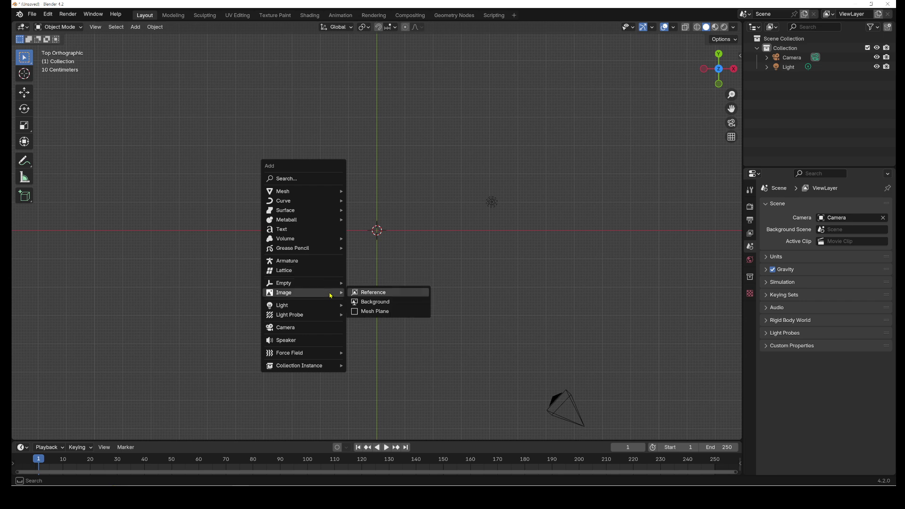
{"action": "key", "text": "Return"}
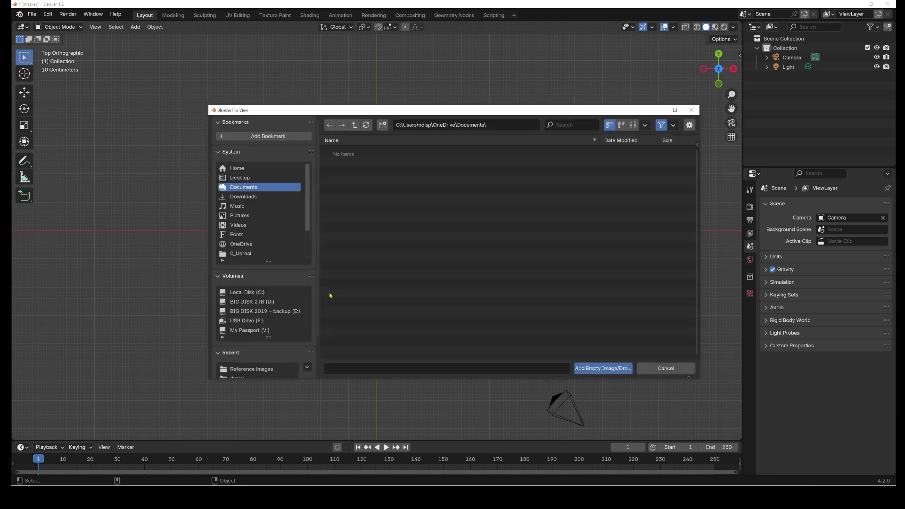
{"action": "left_click", "coordinate": [252, 369]}
{"action": "left_click", "coordinate": [343, 151]}
{"action": "double_click", "coordinate": [343, 152]}
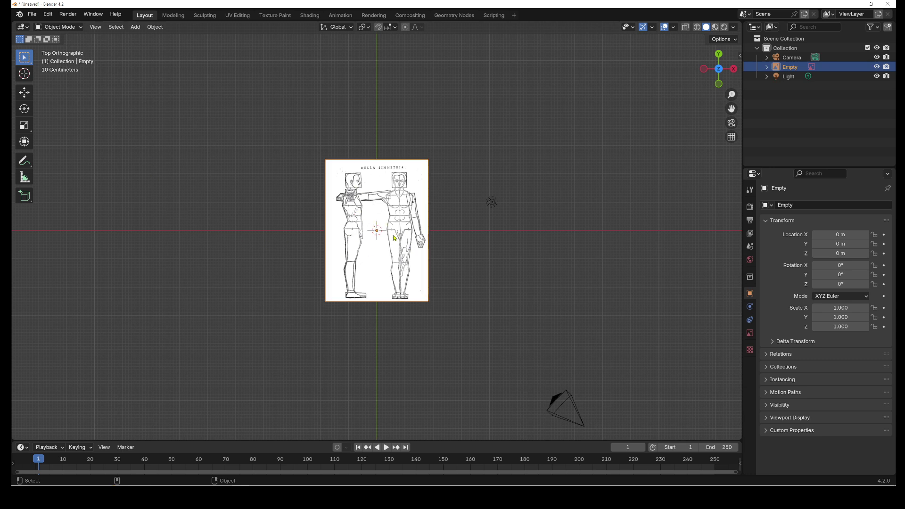
{"action": "mouse_move", "coordinate": [331, 215]}
Enable opacity on the Durer reference image and adjust its value.
{"action": "left_click", "coordinate": [750, 333]}
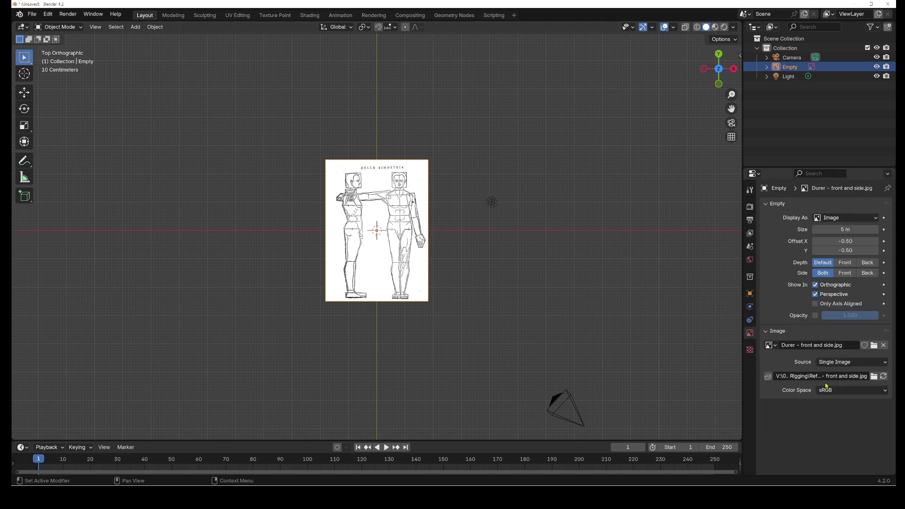
{"action": "left_click", "coordinate": [814, 316]}
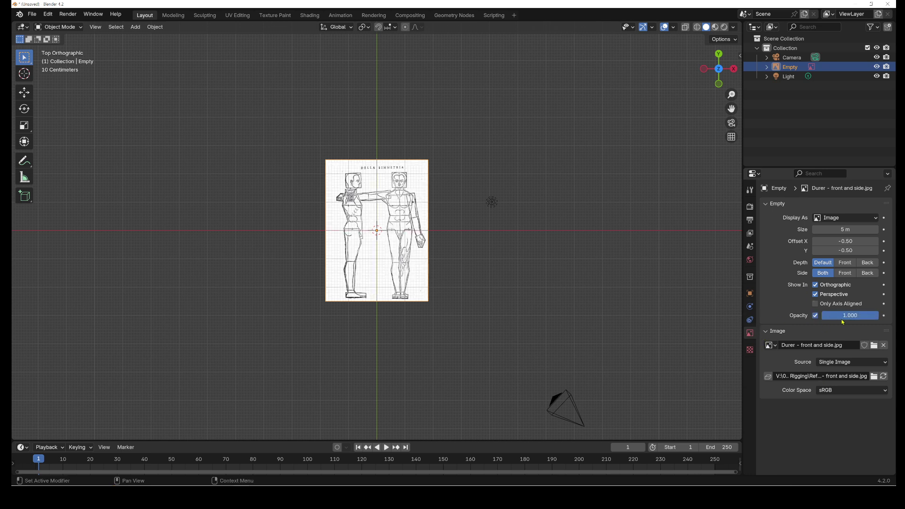
{"action": "left_click_drag", "start_coordinate": [850, 315], "coordinate": [881, 321]}
Select the Durer reference image empty and delete it.
{"action": "left_click", "coordinate": [432, 195]}
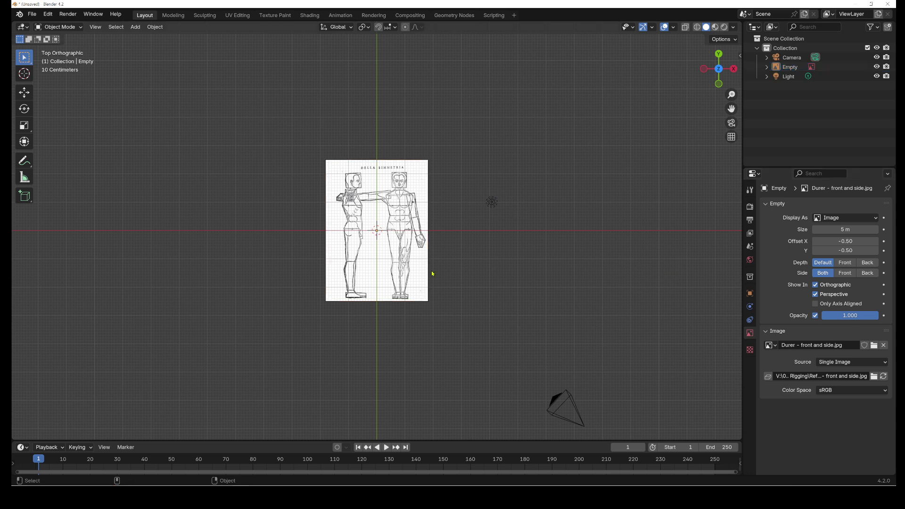
{"action": "left_click", "coordinate": [354, 231]}
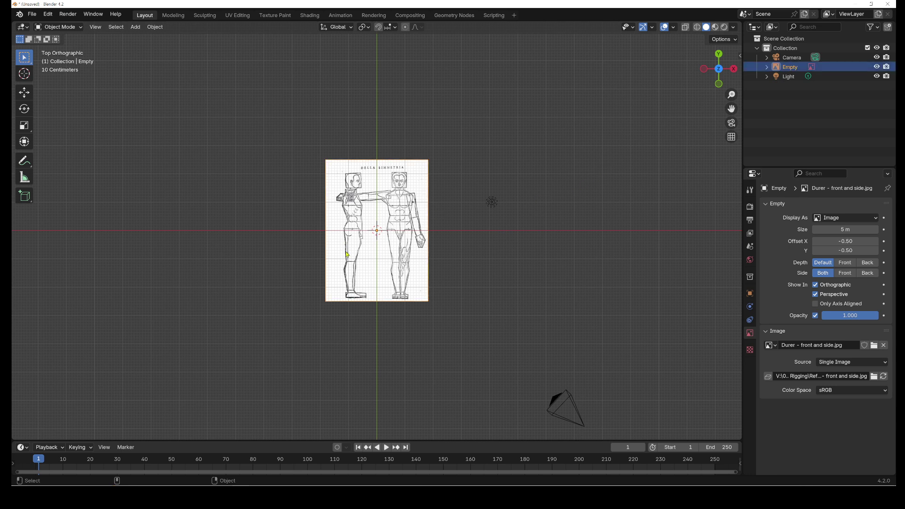
{"action": "key", "text": "Delete"}
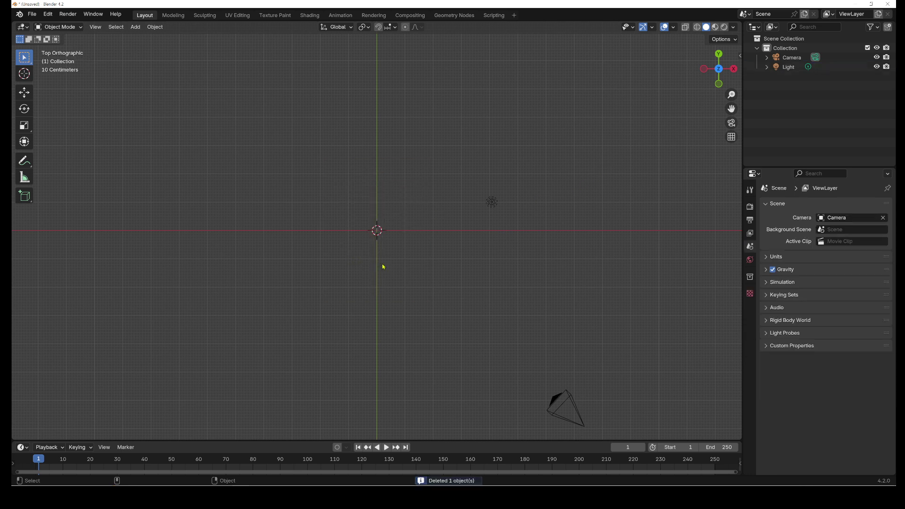
In front view, import 'Durer - front and side.jpg' as a mesh image plane.
{"action": "key", "text": "KP_1"}
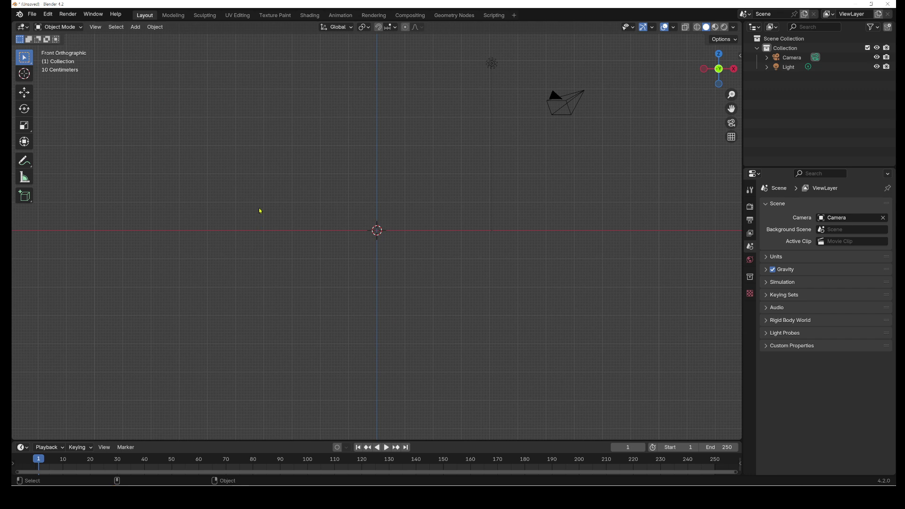
{"action": "key", "text": "shift+a"}
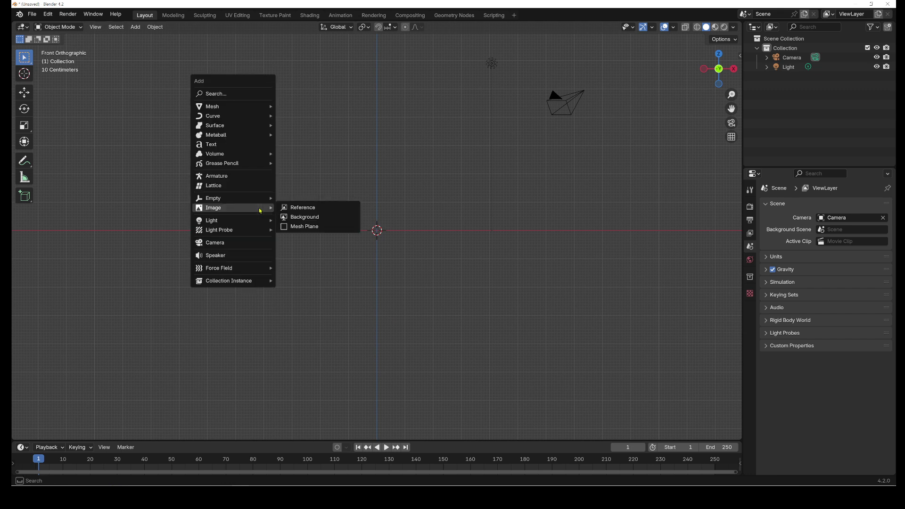
{"action": "key", "text": "Up"}
{"action": "key", "text": "Up"}
{"action": "key", "text": "Up"}
{"action": "key", "text": "Down"}
{"action": "key", "text": "Down"}
{"action": "key", "text": "Down"}
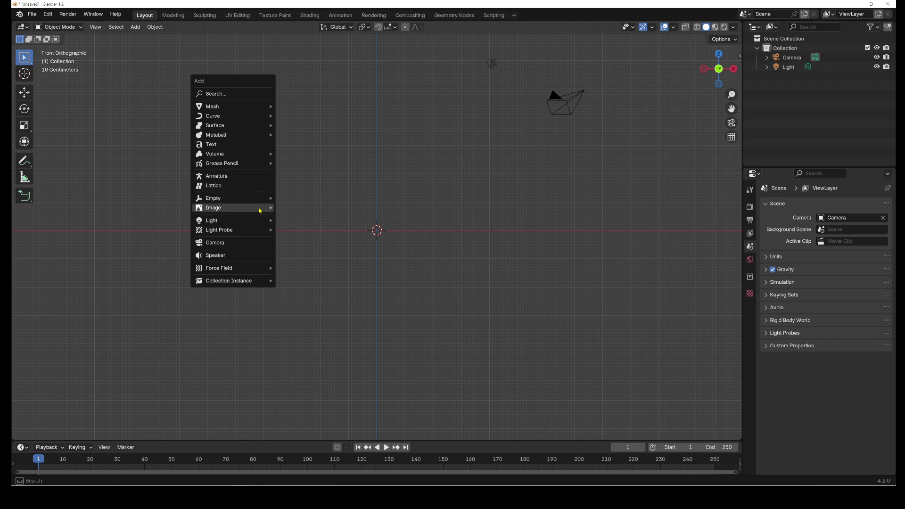
{"action": "key", "text": "Right"}
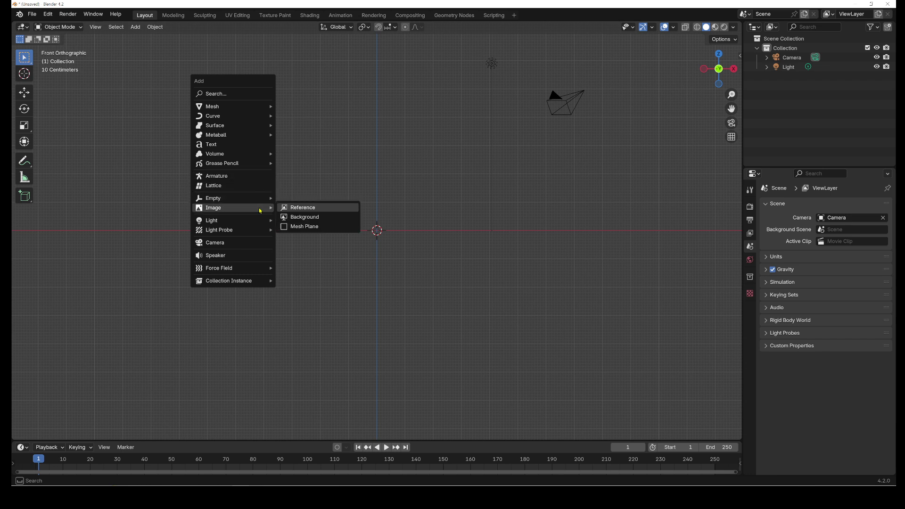
{"action": "key", "text": "Down"}
{"action": "key", "text": "Down"}
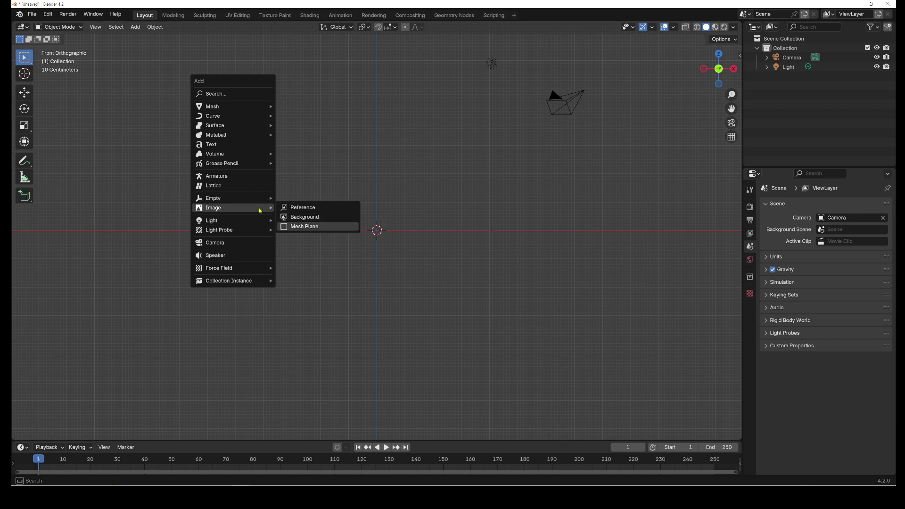
{"action": "key", "text": "Return"}
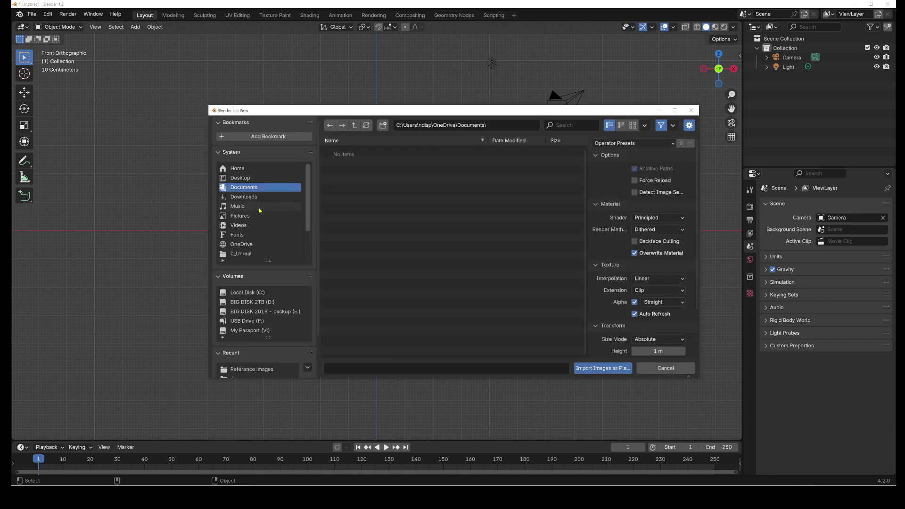
{"action": "left_click", "coordinate": [252, 370]}
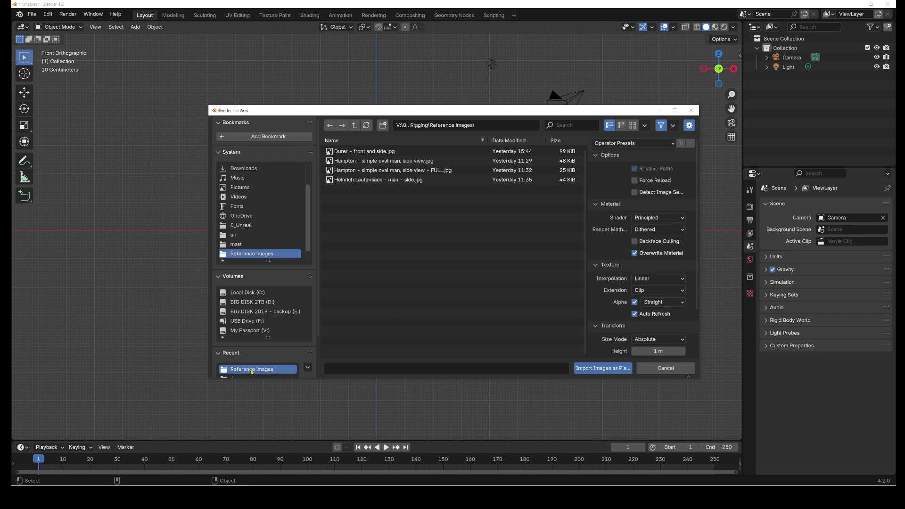
{"action": "double_click", "coordinate": [345, 152]}
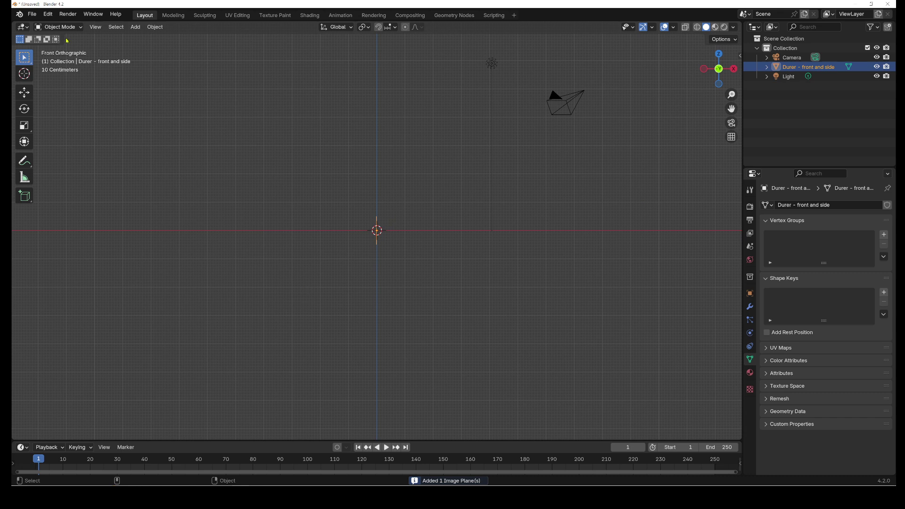
Split into two 3D views, orbit the left to face the Durer plane, and widen it.
{"action": "left_click_drag", "start_coordinate": [13, 21], "coordinate": [375, 127]}
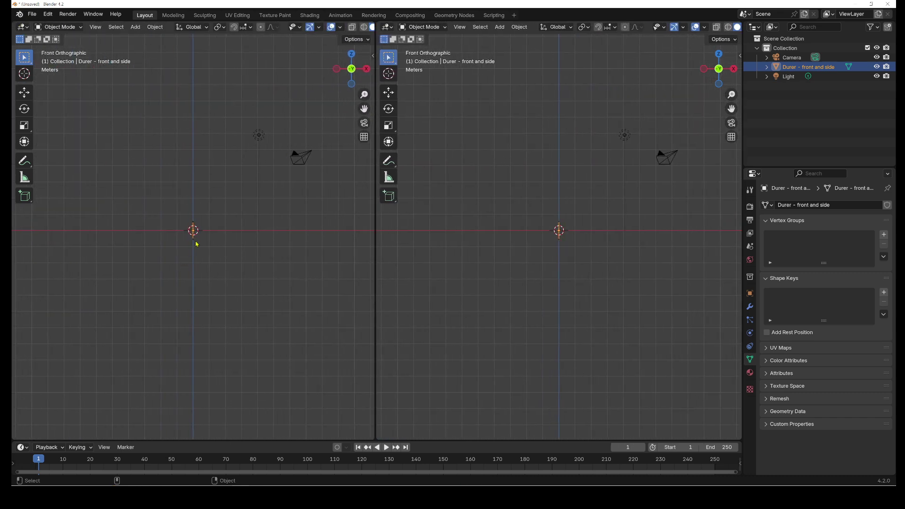
{"action": "scroll", "coordinate": [191, 231], "scroll_direction": "up", "scroll_amount": 10}
{"action": "scroll", "coordinate": [636, 241], "scroll_direction": "up", "scroll_amount": 5}
{"action": "scroll", "coordinate": [477, 226], "scroll_direction": "up", "scroll_amount": 3}
{"action": "scroll", "coordinate": [426, 218], "scroll_direction": "down", "scroll_amount": 5}
{"action": "scroll", "coordinate": [422, 217], "scroll_direction": "up", "scroll_amount": 6}
{"action": "scroll", "coordinate": [455, 229], "scroll_direction": "up", "scroll_amount": 4}
{"action": "middle_click_drag", "start_coordinate": [210, 289], "coordinate": [155, 264]}
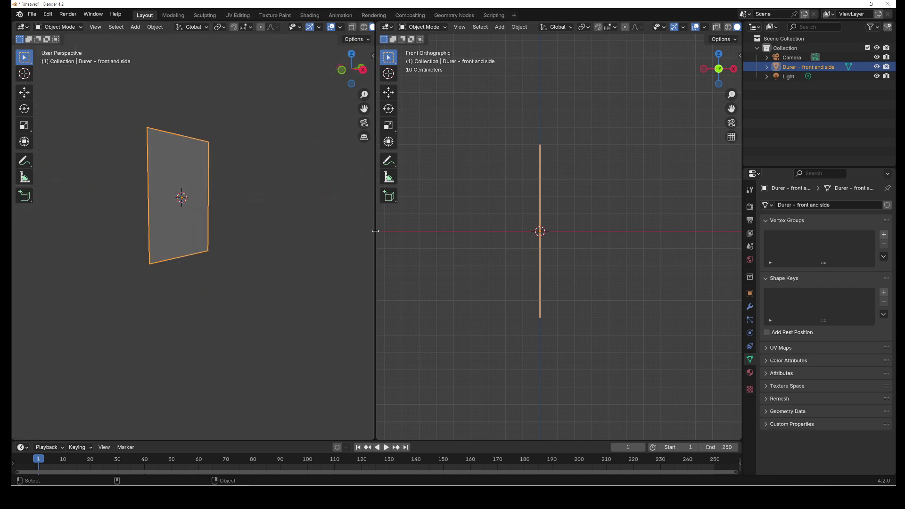
{"action": "left_click_drag", "start_coordinate": [375, 231], "coordinate": [429, 229]}
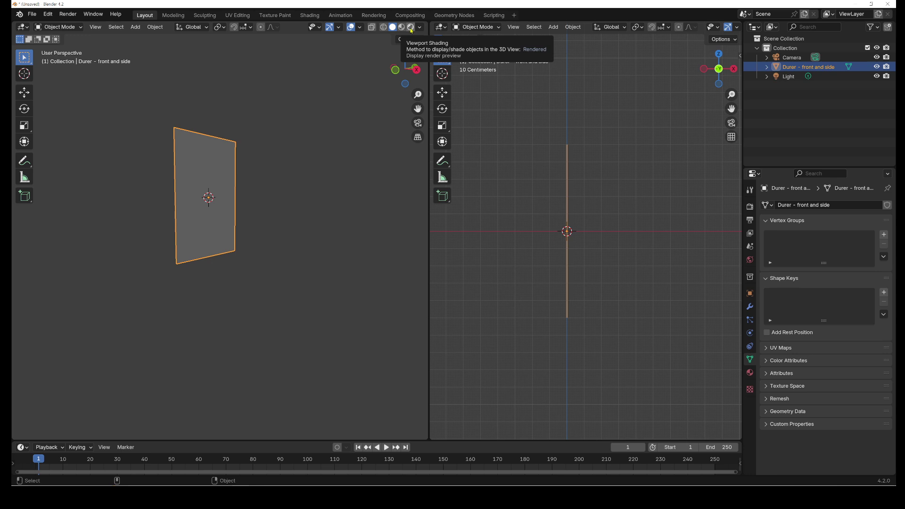
Add the Heinrich Lautensack side image as a reference, shrunk and moved to the right.
{"action": "left_click", "coordinate": [401, 27]}
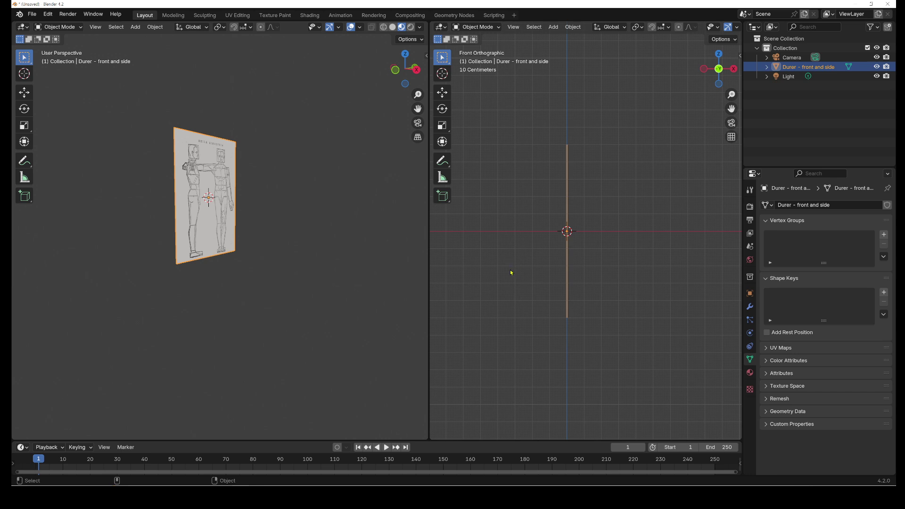
{"action": "left_click", "coordinate": [321, 349]}
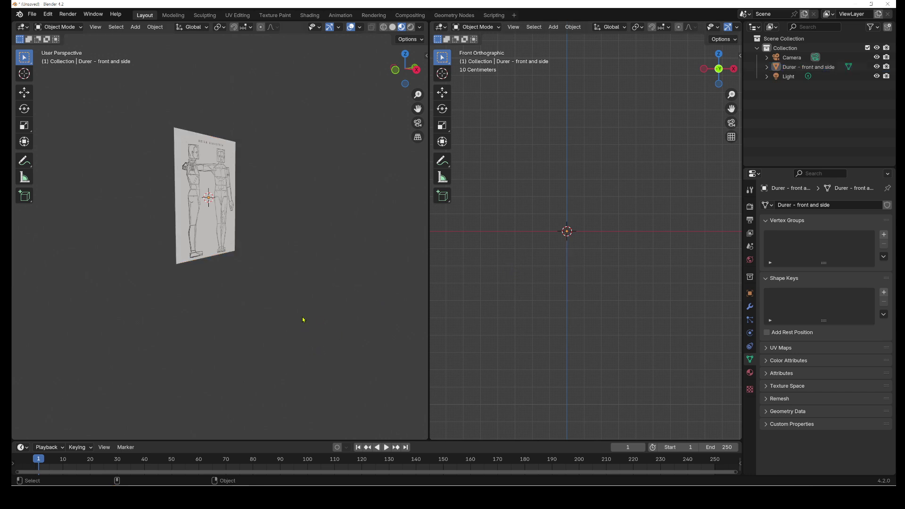
{"action": "key", "text": "shift+a"}
{"action": "mouse_move", "coordinate": [303, 316]}
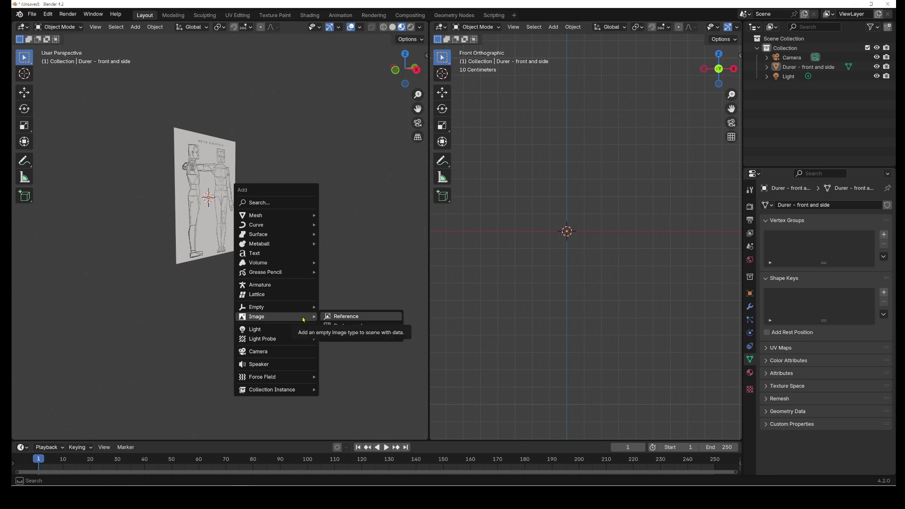
{"action": "key", "text": "Return"}
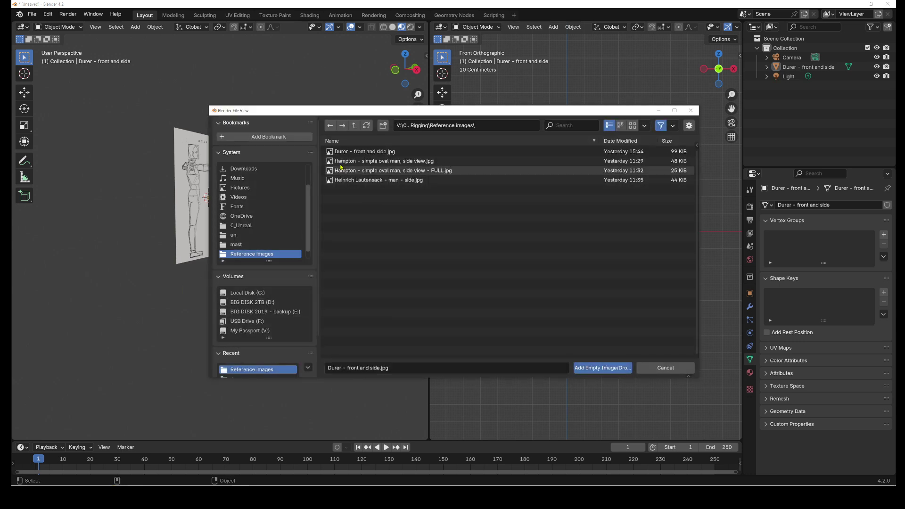
{"action": "double_click", "coordinate": [349, 181]}
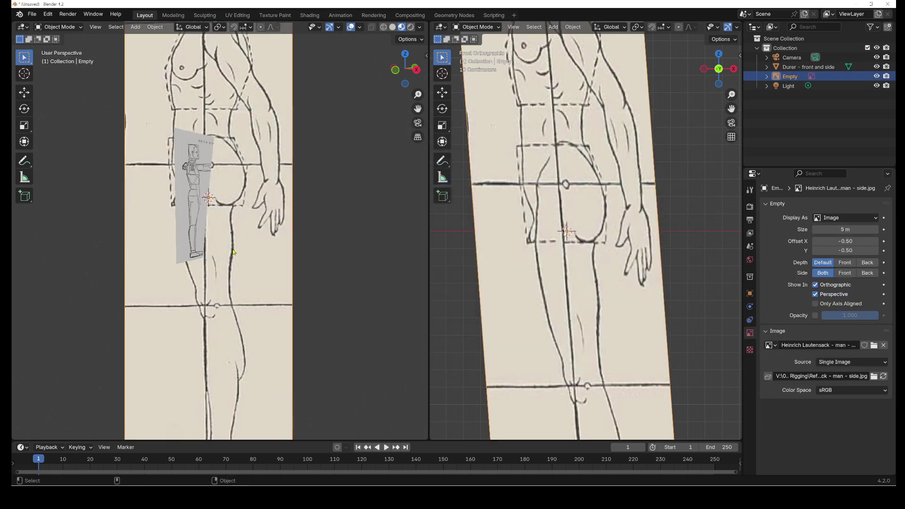
{"action": "key", "text": "g"}
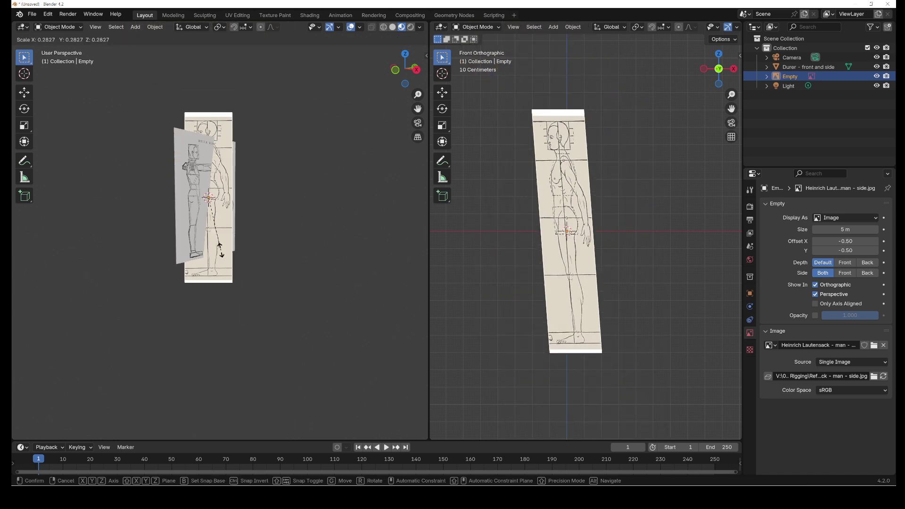
{"action": "left_click", "coordinate": [223, 241]}
{"action": "key", "text": "g"}
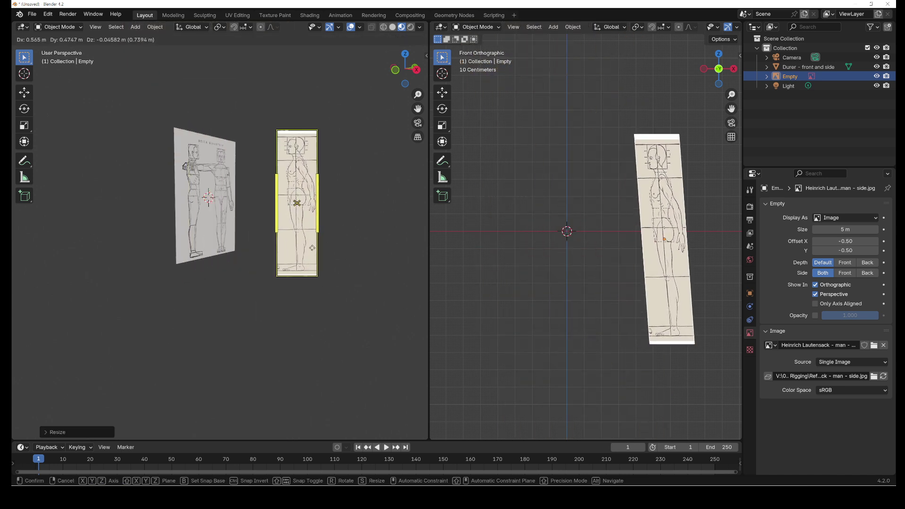
{"action": "left_click", "coordinate": [303, 257]}
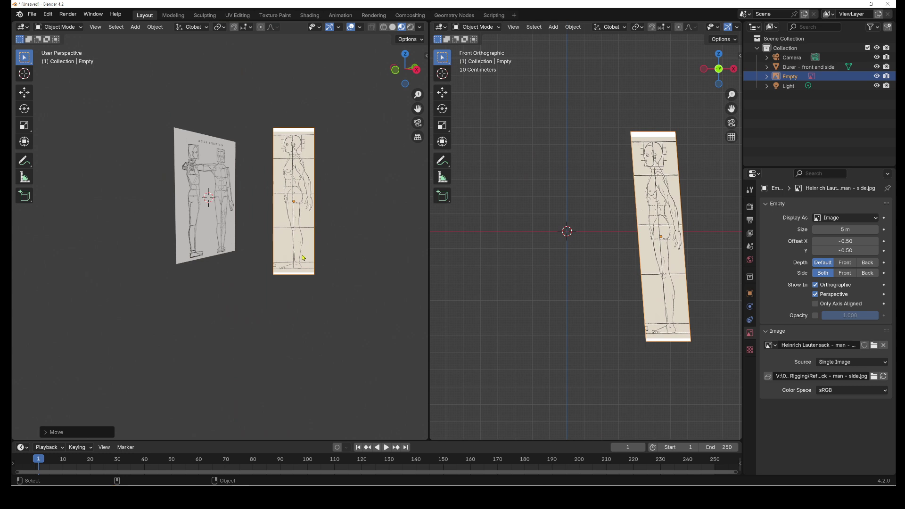
Set the left view to Wireframe shading and delete the side-figure image empty.
{"action": "left_click", "coordinate": [393, 29]}
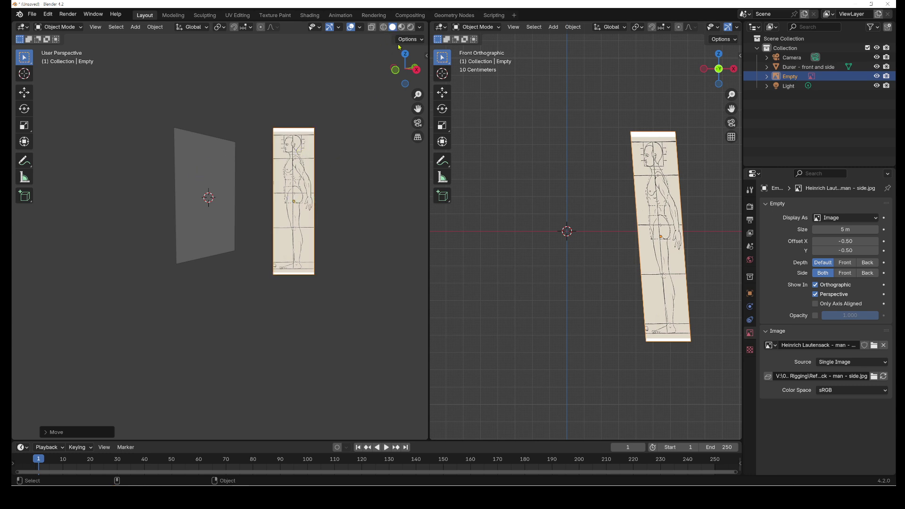
{"action": "left_click", "coordinate": [401, 26]}
{"action": "left_click", "coordinate": [410, 27]}
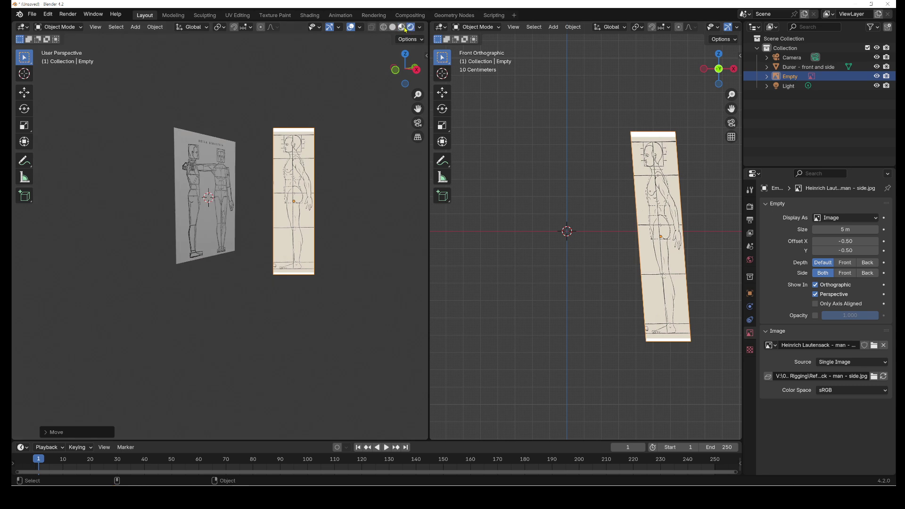
{"action": "left_click", "coordinate": [402, 27]}
{"action": "left_click", "coordinate": [393, 27]}
{"action": "left_click", "coordinate": [383, 27]}
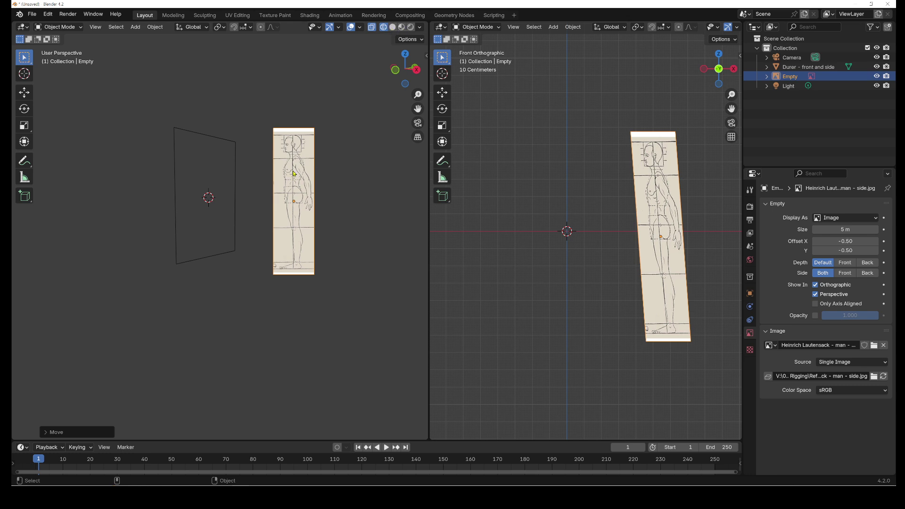
{"action": "left_click", "coordinate": [312, 217]}
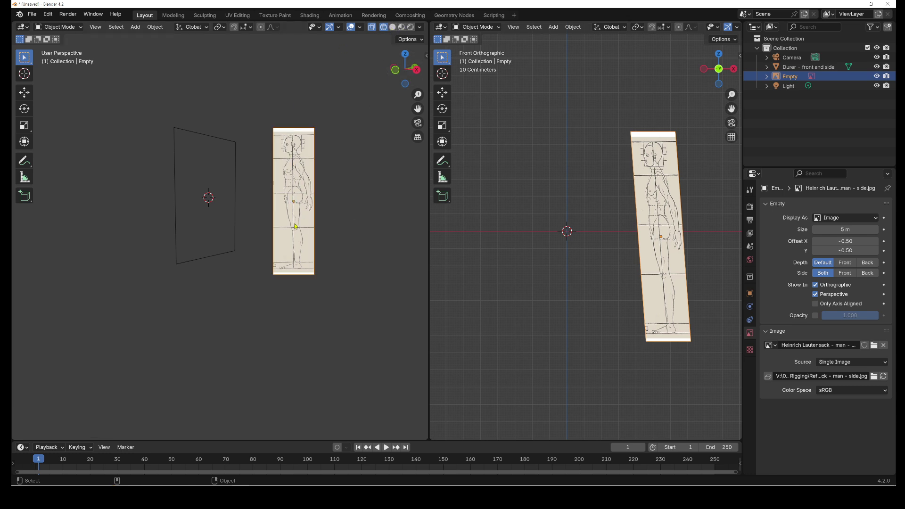
{"action": "key", "text": "Delete"}
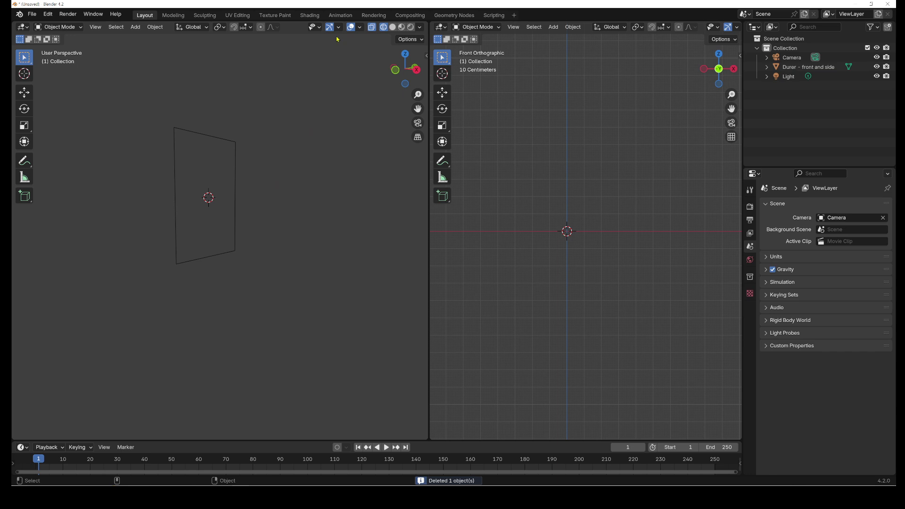
In Material Preview, rotate the Dürer plane exactly -90° around Z.
{"action": "left_click", "coordinate": [402, 27]}
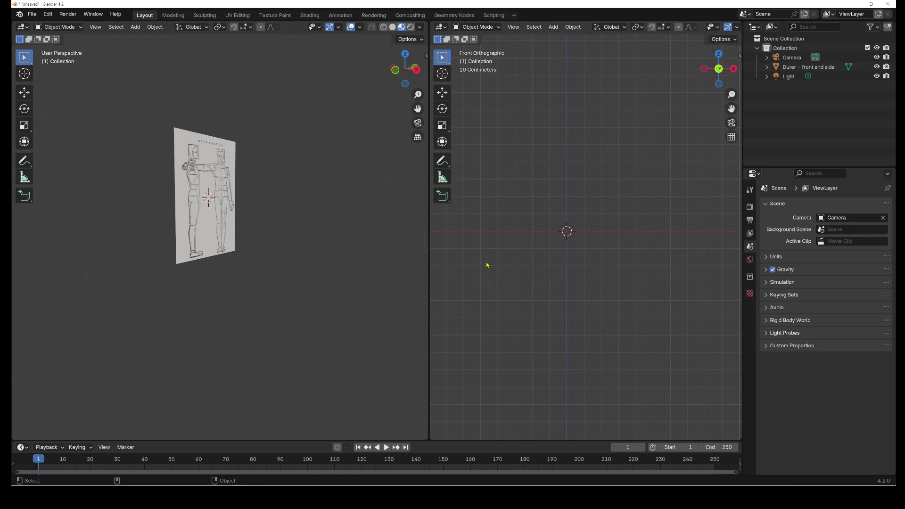
{"action": "left_click", "coordinate": [191, 230]}
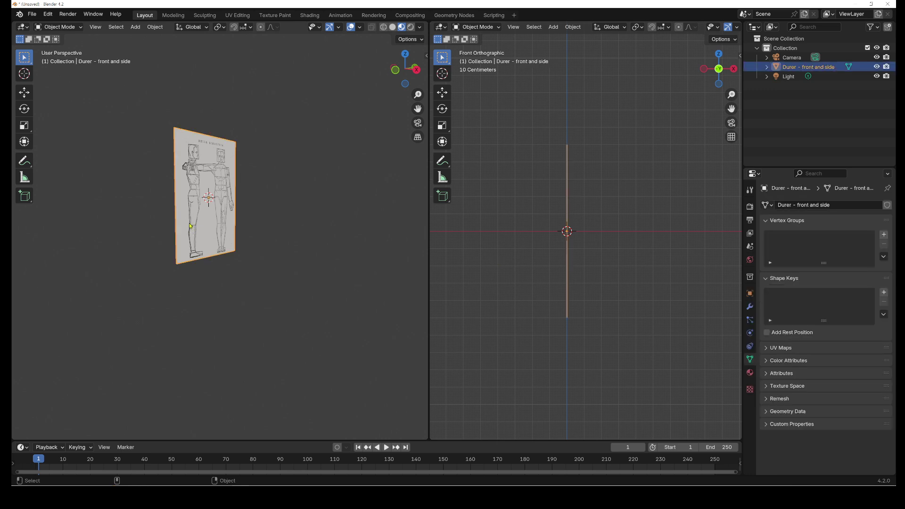
{"action": "middle_click_drag", "start_coordinate": [191, 226], "coordinate": [222, 233]}
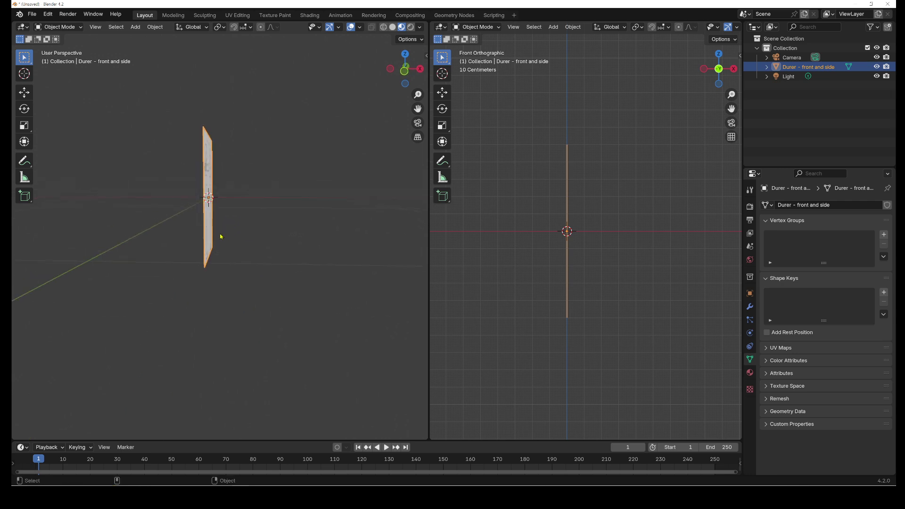
{"action": "left_click", "coordinate": [24, 109]}
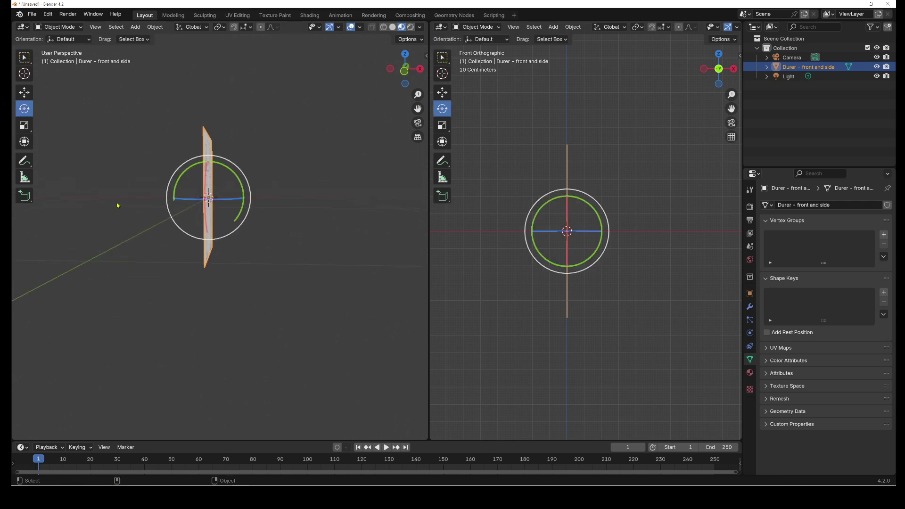
{"action": "left_click_drag", "start_coordinate": [233, 200], "coordinate": [203, 198]}
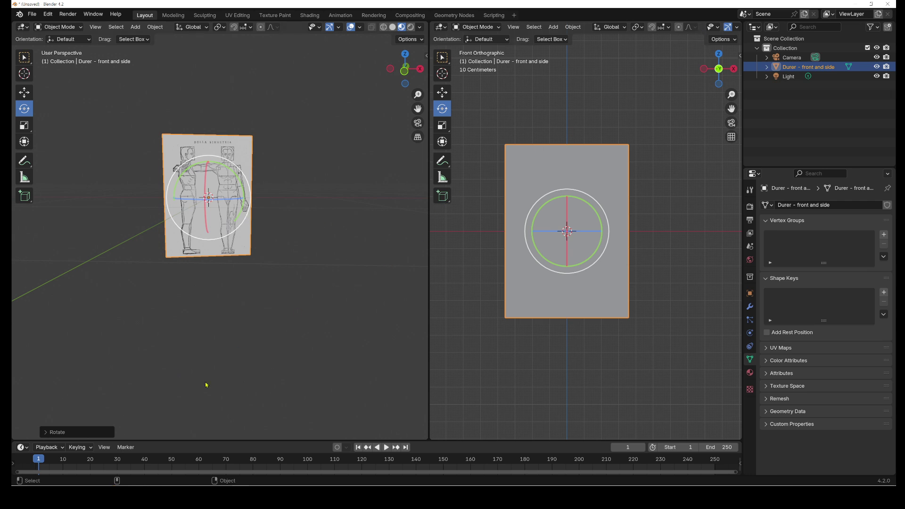
{"action": "left_click", "coordinate": [44, 434]}
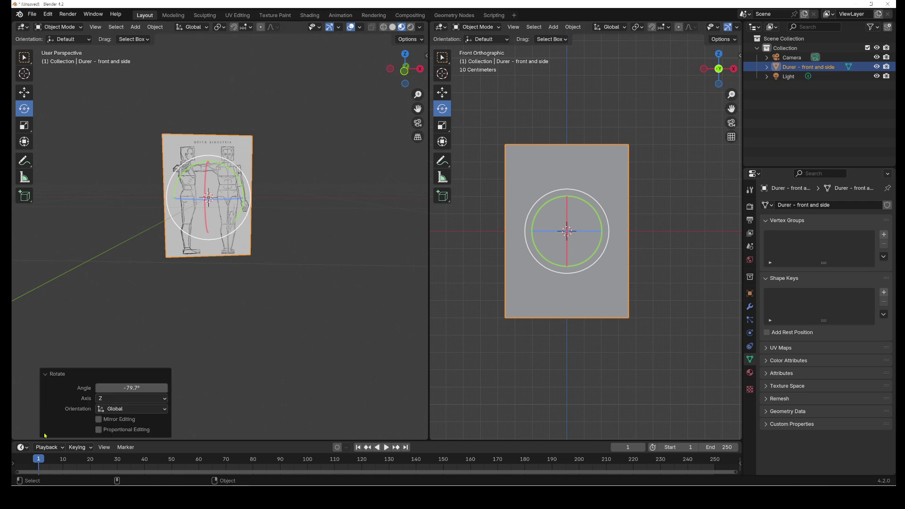
{"action": "left_click", "coordinate": [112, 388]}
{"action": "type", "text": "-90"}
{"action": "key", "text": "Return"}
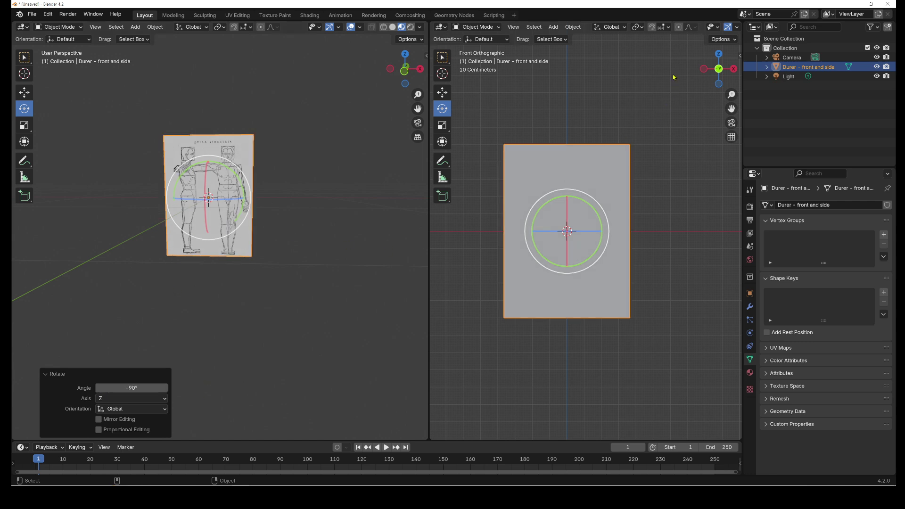
Widen the right viewport and set it to Material Preview shading.
{"action": "left_click_drag", "start_coordinate": [428, 228], "coordinate": [359, 230]}
{"action": "left_click", "coordinate": [729, 26]}
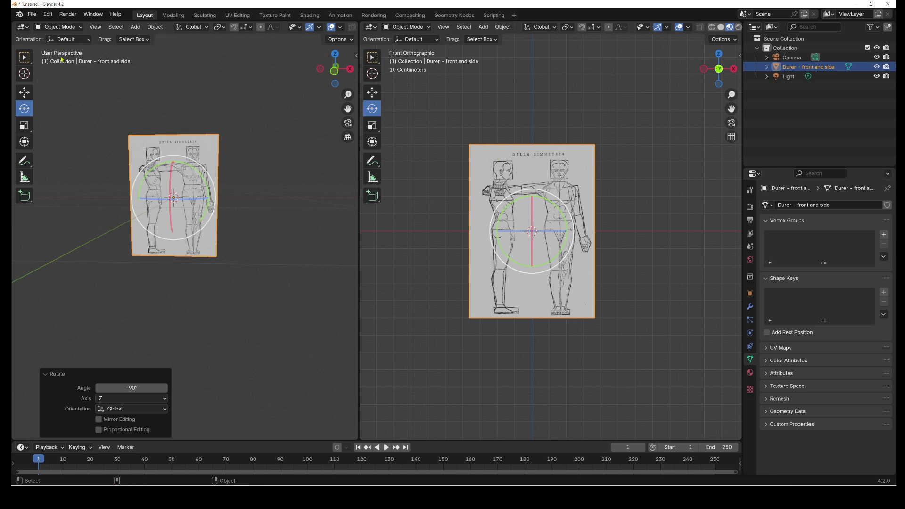
{"action": "left_click", "coordinate": [22, 27]}
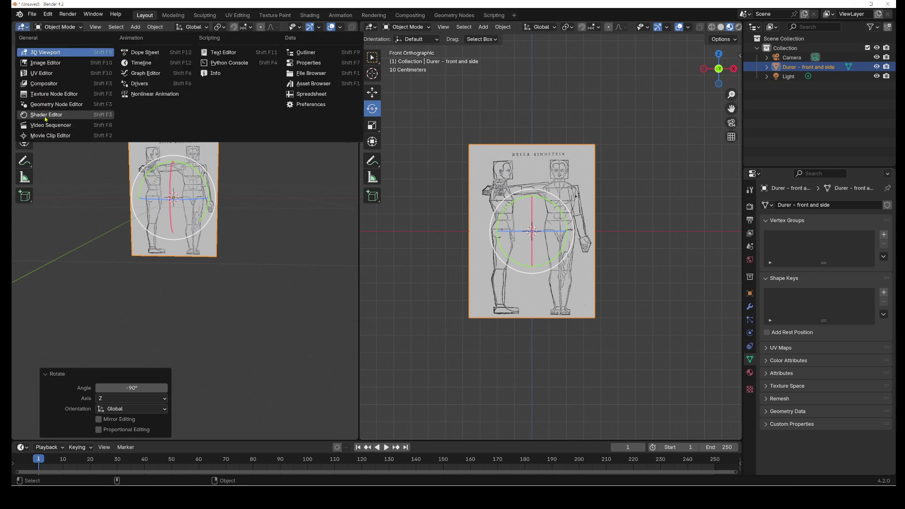
Turn the left area into the Shader Editor and delete the Principled BSDF node.
{"action": "left_click", "coordinate": [40, 117]}
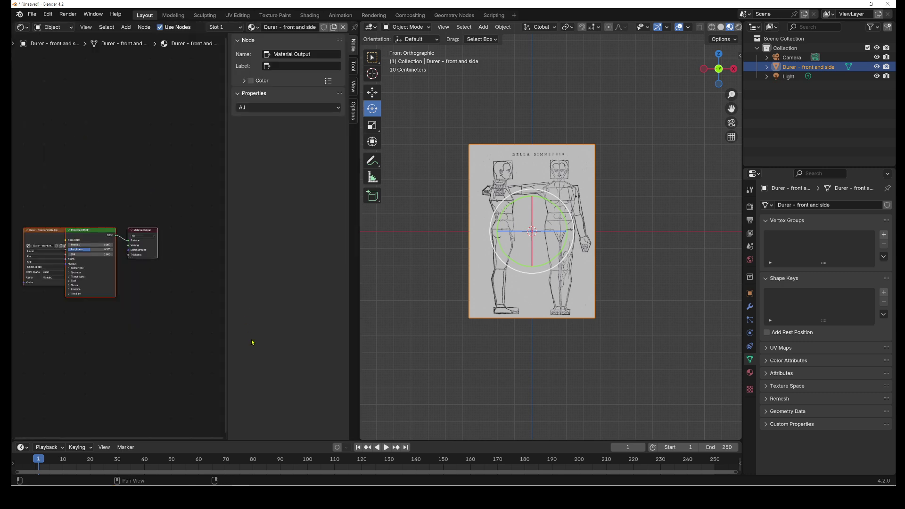
{"action": "key", "text": "n"}
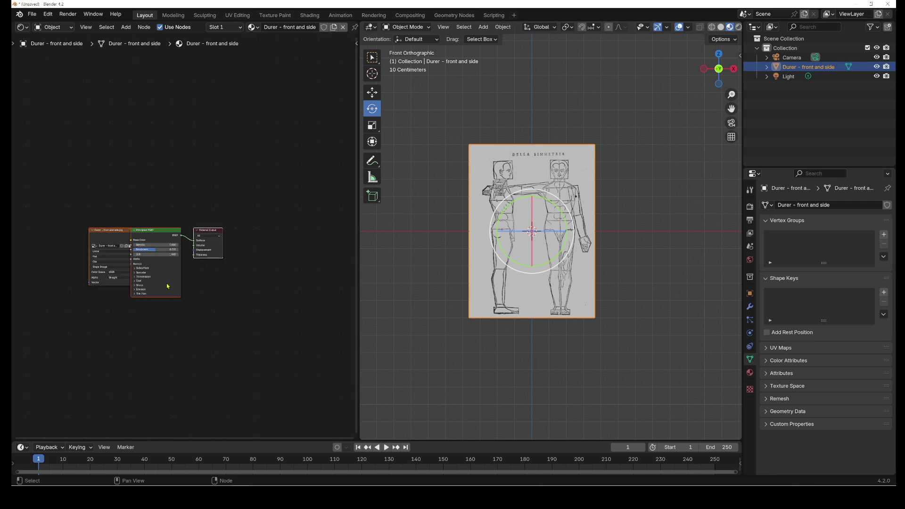
{"action": "scroll", "coordinate": [174, 281], "scroll_direction": "up", "scroll_amount": 3}
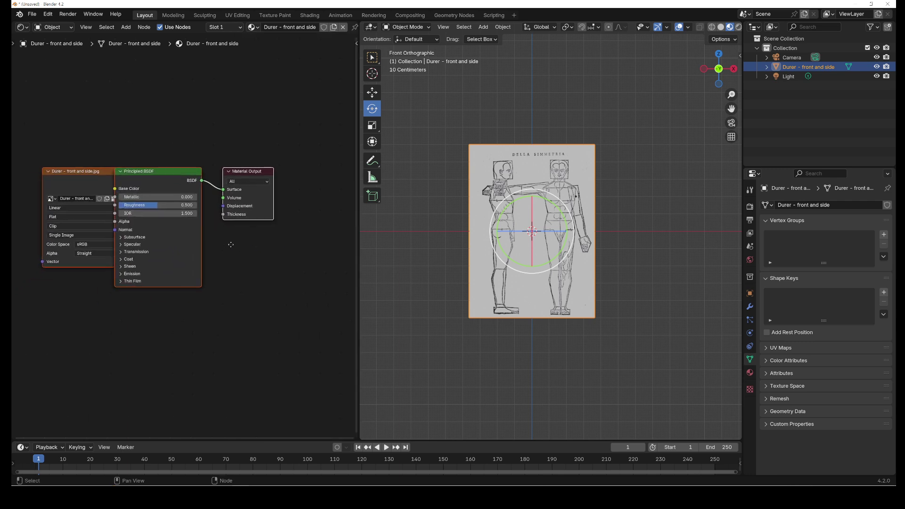
{"action": "middle_click_drag", "start_coordinate": [193, 283], "coordinate": [251, 247]}
{"action": "left_click_drag", "start_coordinate": [118, 163], "coordinate": [186, 181]}
{"action": "key", "text": "x"}
{"action": "left_click_drag", "start_coordinate": [287, 164], "coordinate": [301, 163]}
Add a Mix Shader node and an Emission node via search.
{"action": "key", "text": "shift+a"}
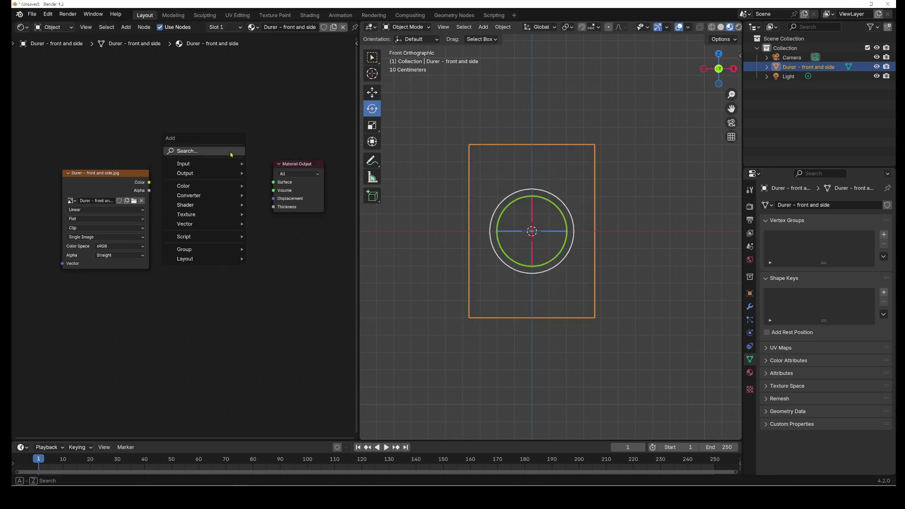
{"action": "left_click", "coordinate": [231, 151]}
{"action": "type", "text": "mix"}
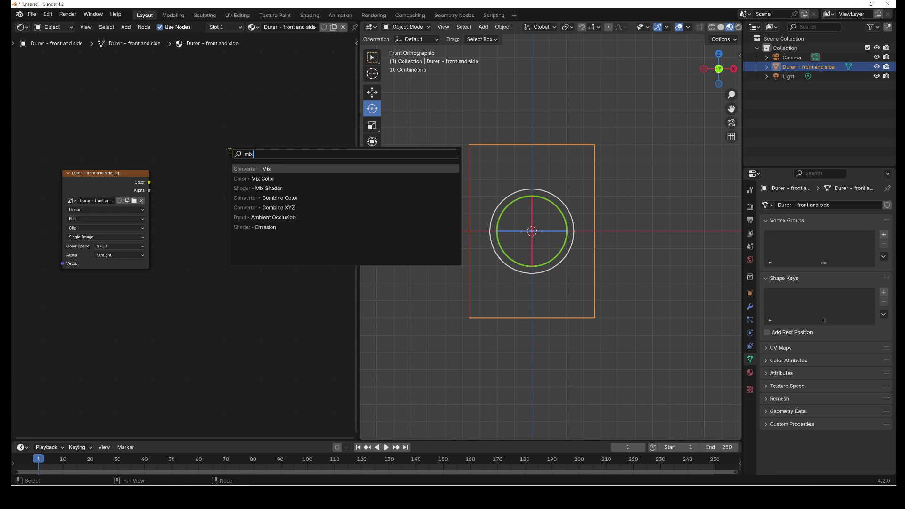
{"action": "key", "text": "Down"}
{"action": "key", "text": "Down"}
{"action": "key", "text": "Return"}
{"action": "left_click", "coordinate": [165, 379]}
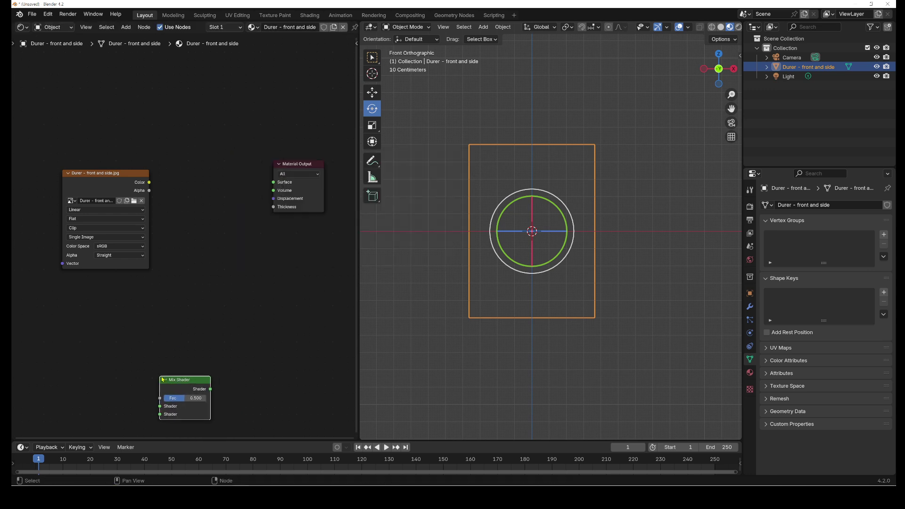
{"action": "key", "text": "shift+a"}
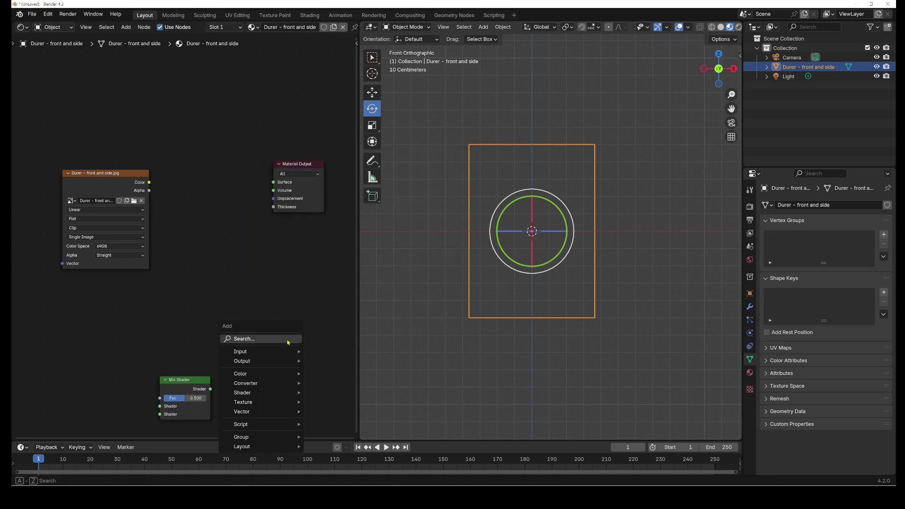
{"action": "left_click", "coordinate": [287, 340]}
{"action": "type", "text": "emm"}
{"action": "key", "text": "Down"}
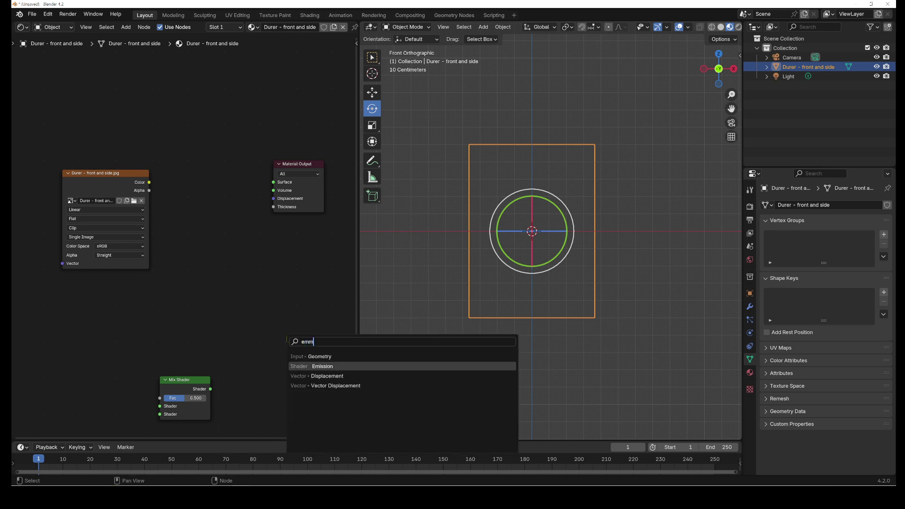
{"action": "key", "text": "Return"}
{"action": "left_click", "coordinate": [87, 377]}
{"action": "left_click", "coordinate": [253, 343]}
Add a Color Ramp node and a Transparent BSDF node, rearranging the image and output nodes.
{"action": "key", "text": "shift+a"}
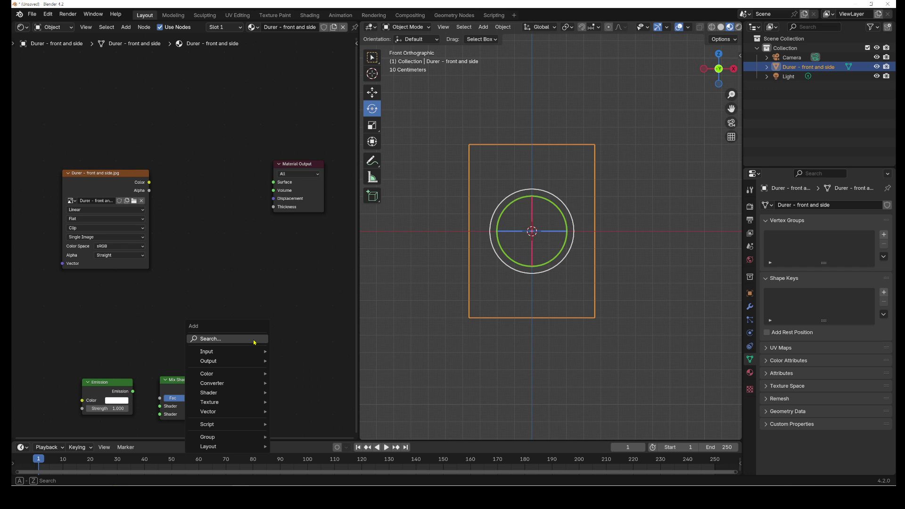
{"action": "type", "text": "col"}
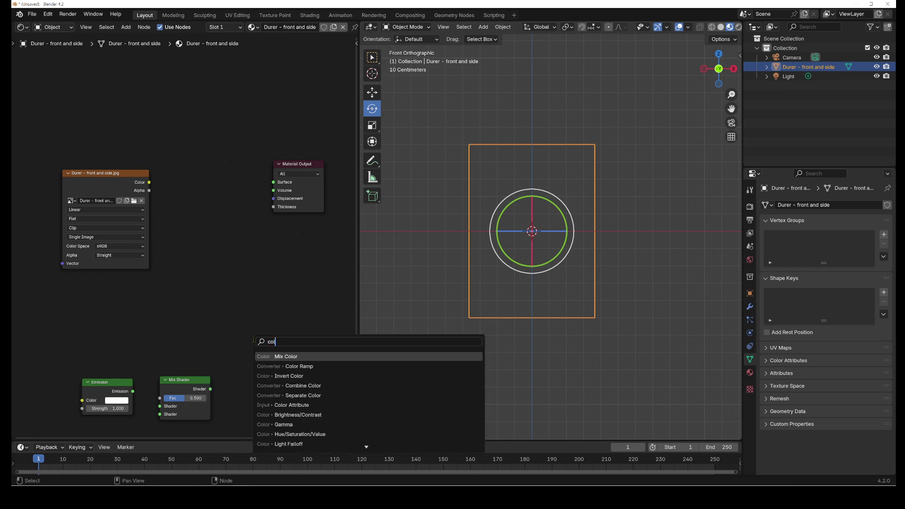
{"action": "type", "text": "o"}
{"action": "key", "text": "Down"}
{"action": "key", "text": "Return"}
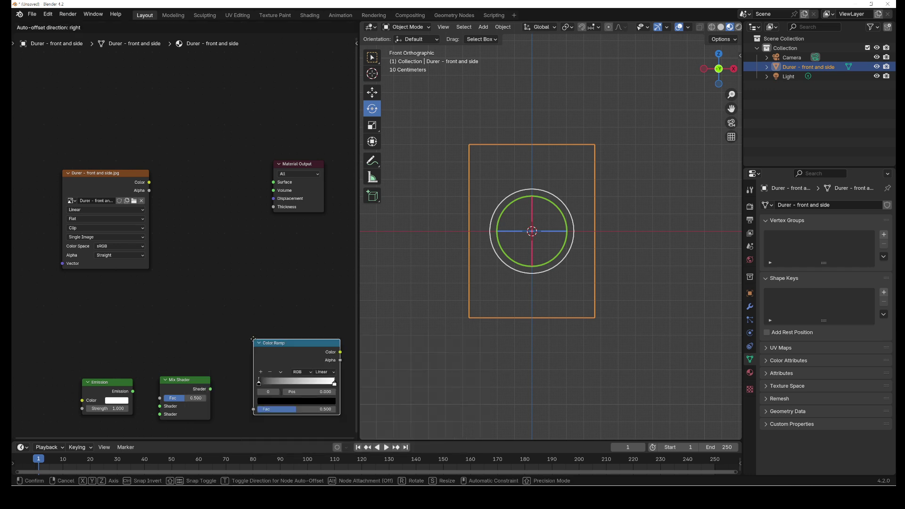
{"action": "left_click", "coordinate": [232, 348]}
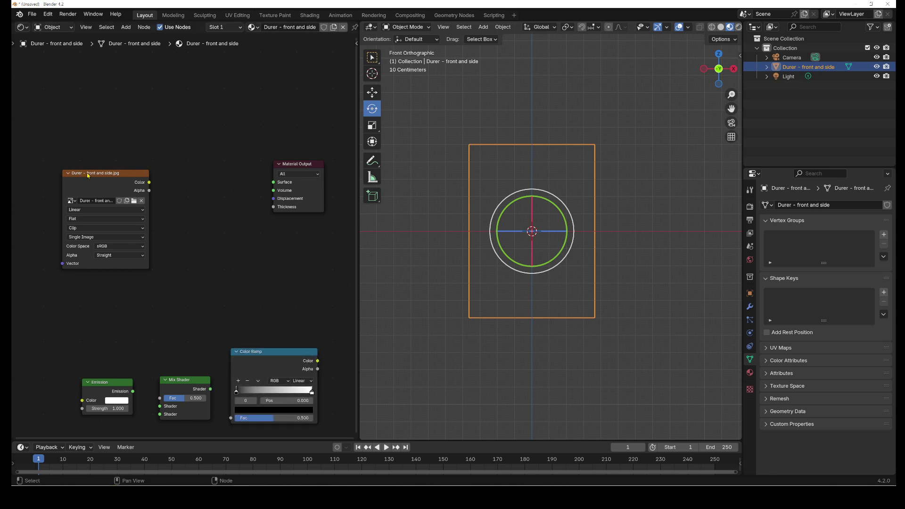
{"action": "left_click_drag", "start_coordinate": [90, 176], "coordinate": [68, 173]}
{"action": "left_click_drag", "start_coordinate": [297, 164], "coordinate": [302, 168]}
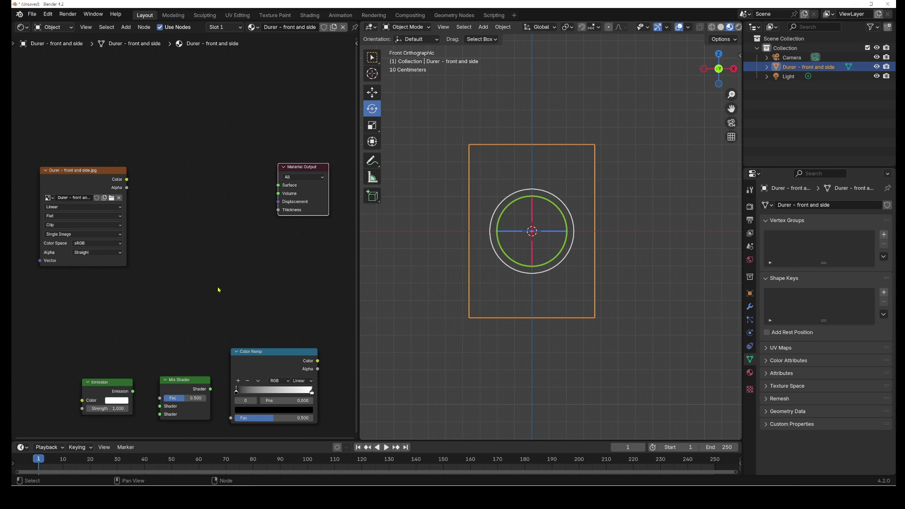
{"action": "key", "text": "shift+a"}
{"action": "type", "text": "tran"}
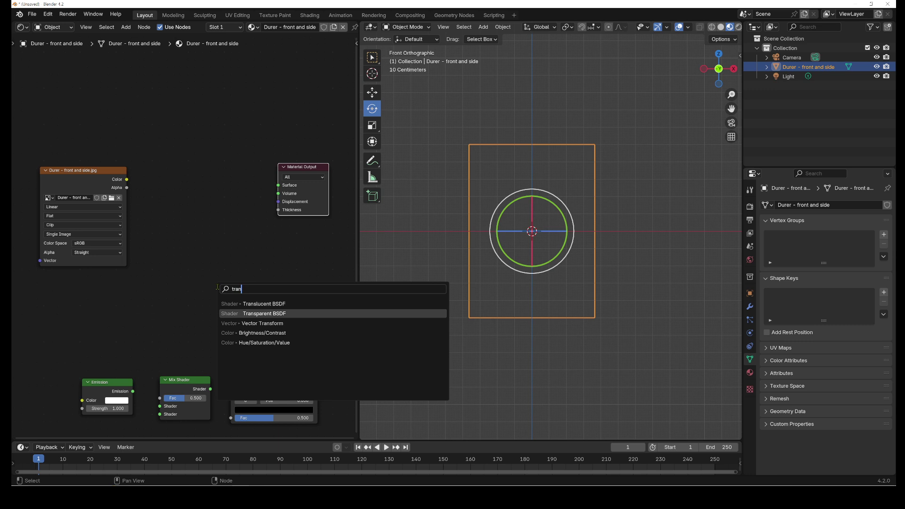
{"action": "key", "text": "Return"}
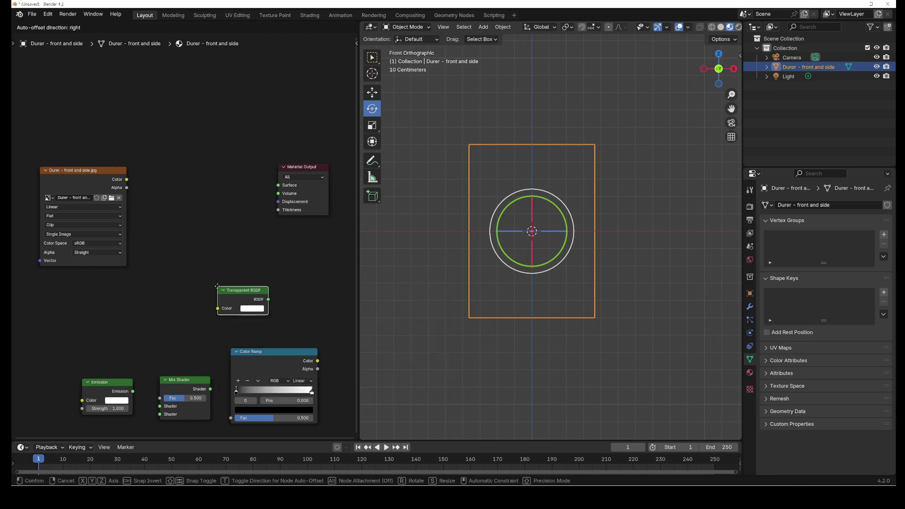
{"action": "left_click", "coordinate": [147, 307]}
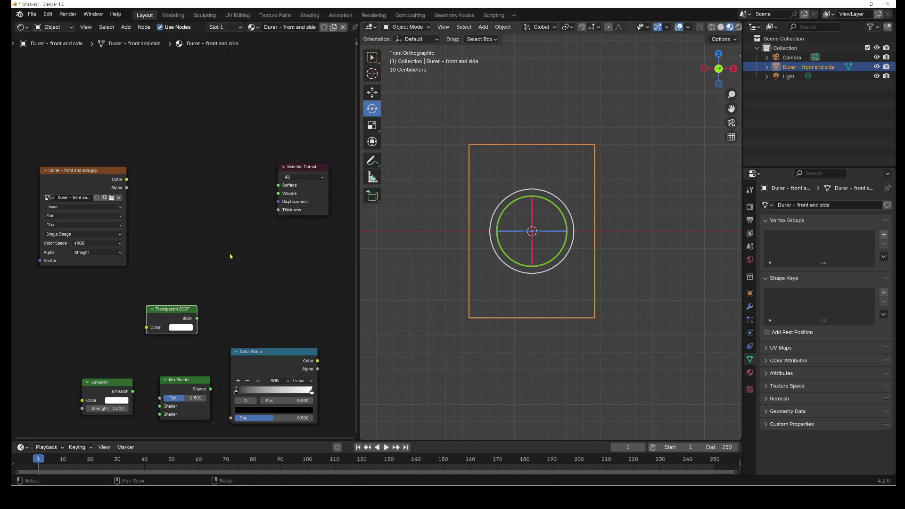
Plug Transparent BSDF and Emission into the Mix Shader's two shader inputs.
{"action": "scroll", "coordinate": [245, 240], "scroll_direction": "down", "scroll_amount": 1}
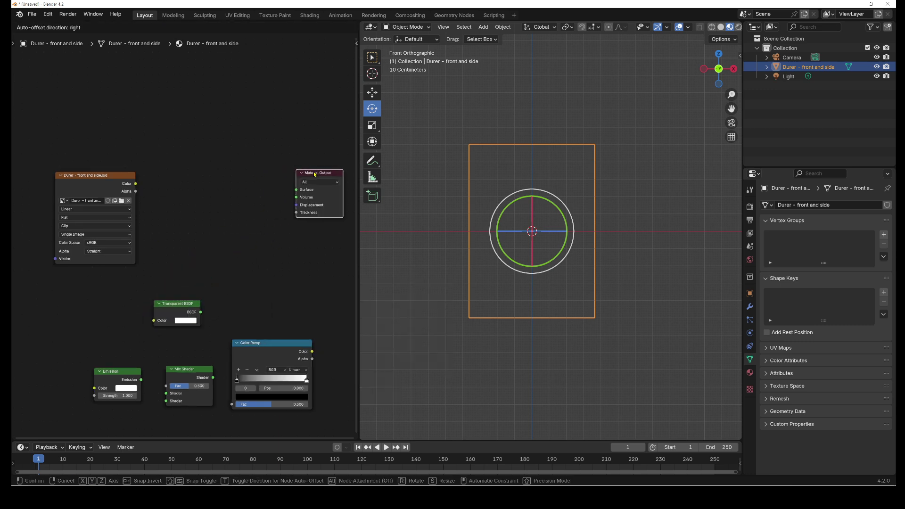
{"action": "left_click_drag", "start_coordinate": [185, 364], "coordinate": [249, 181]}
{"action": "left_click_drag", "start_coordinate": [161, 307], "coordinate": [229, 221]}
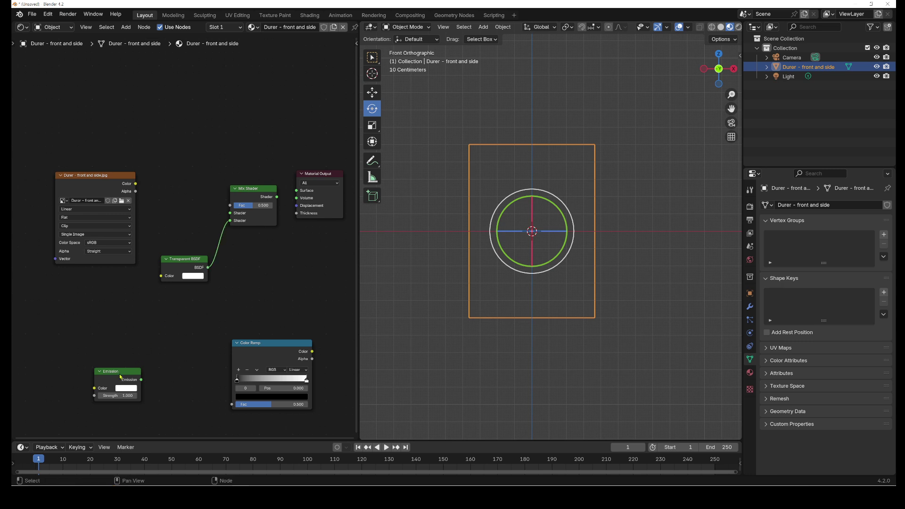
{"action": "left_click_drag", "start_coordinate": [120, 376], "coordinate": [229, 212]}
{"action": "left_click", "coordinate": [253, 189]}
{"action": "left_click", "coordinate": [253, 189], "text": "ctrl+shift"}
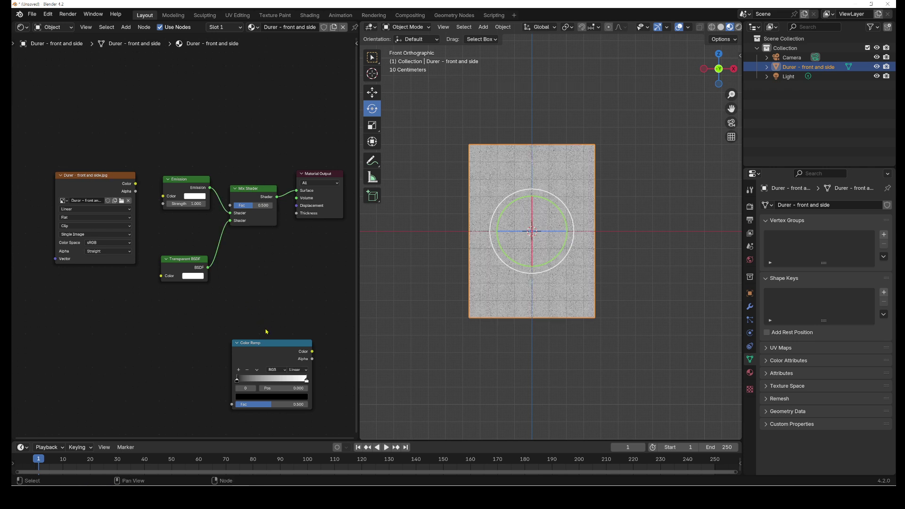
Tidy the nodes and wire Image Color → Color Ramp Fac → Mix Shader Fac.
{"action": "left_click_drag", "start_coordinate": [269, 342], "coordinate": [194, 81]}
{"action": "left_click_drag", "start_coordinate": [92, 177], "coordinate": [61, 179]}
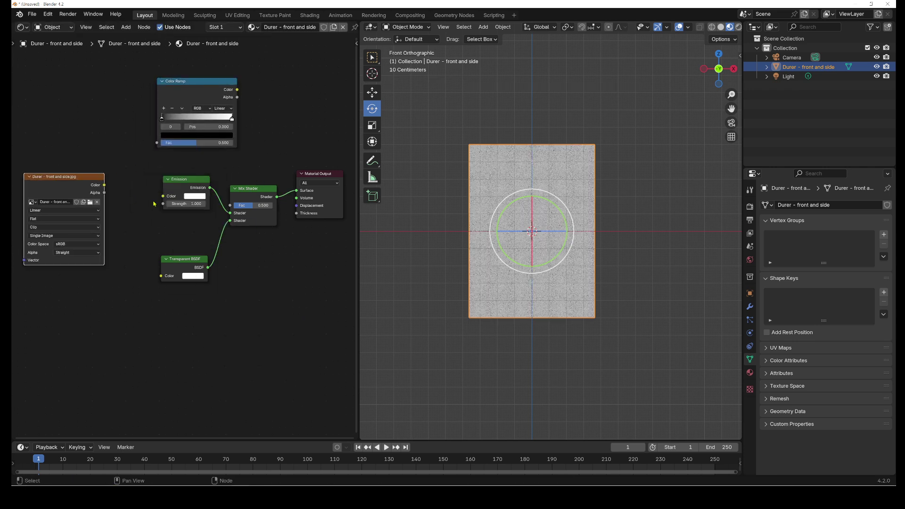
{"action": "left_click_drag", "start_coordinate": [255, 189], "coordinate": [267, 178]}
{"action": "left_click_drag", "start_coordinate": [198, 202], "coordinate": [226, 199]}
{"action": "left_click_drag", "start_coordinate": [184, 264], "coordinate": [203, 264]}
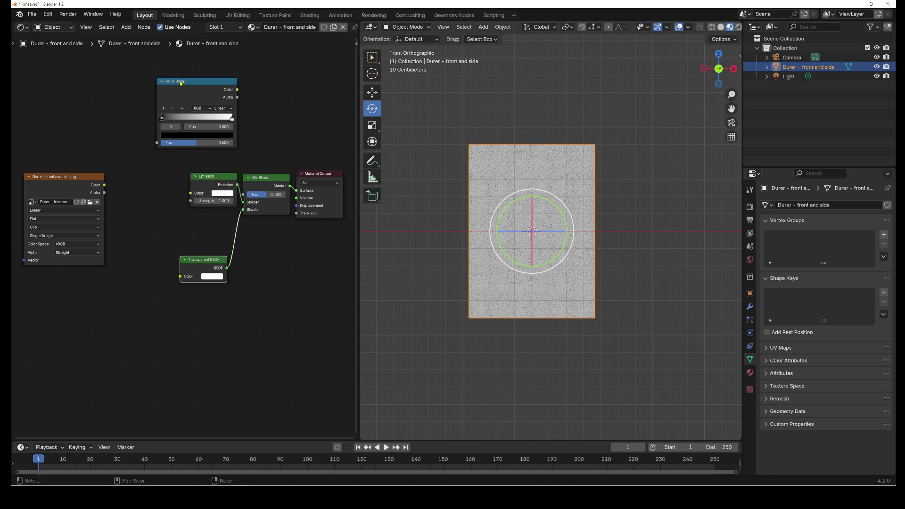
{"action": "left_click_drag", "start_coordinate": [182, 84], "coordinate": [138, 78]}
{"action": "left_click_drag", "start_coordinate": [105, 186], "coordinate": [116, 132]}
{"action": "mouse_move", "coordinate": [197, 78]}
{"action": "left_mouse_down"}
{"action": "mouse_move", "coordinate": [168, 165]}
{"action": "mouse_move", "coordinate": [245, 183]}
{"action": "mouse_move", "coordinate": [243, 194]}
{"action": "mouse_move", "coordinate": [162, 215]}
{"action": "left_mouse_up"}
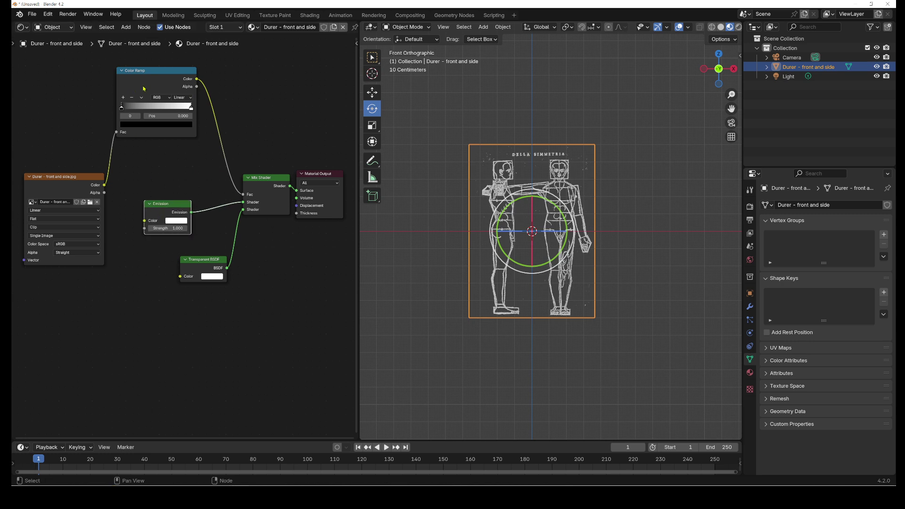
Try magenta and then pale cyan as the Emission colour.
{"action": "scroll", "coordinate": [430, 263], "scroll_direction": "up", "scroll_amount": 2}
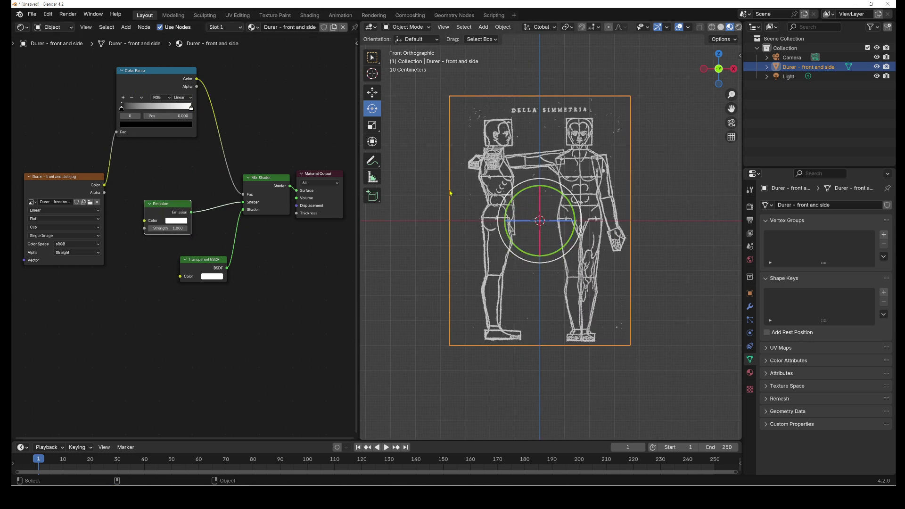
{"action": "left_click", "coordinate": [176, 221]}
{"action": "left_click_drag", "start_coordinate": [210, 163], "coordinate": [219, 173]}
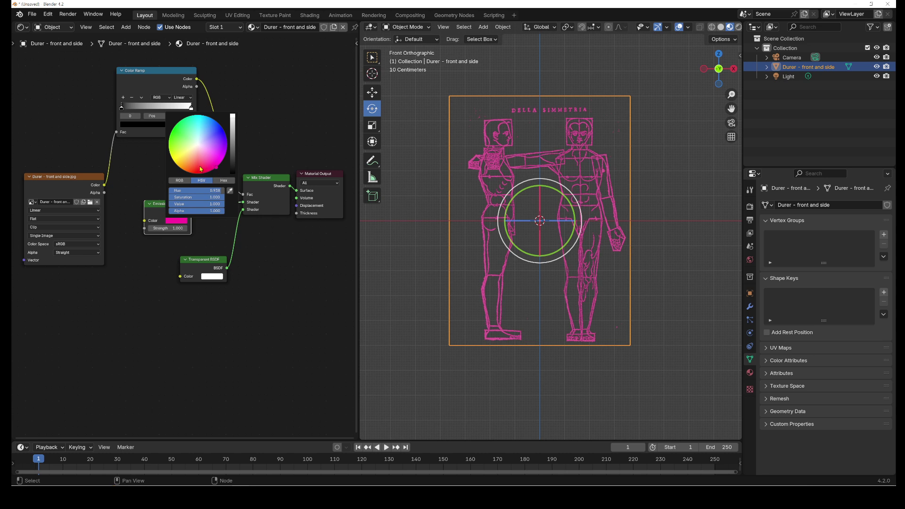
{"action": "left_click_drag", "start_coordinate": [207, 167], "coordinate": [186, 137]}
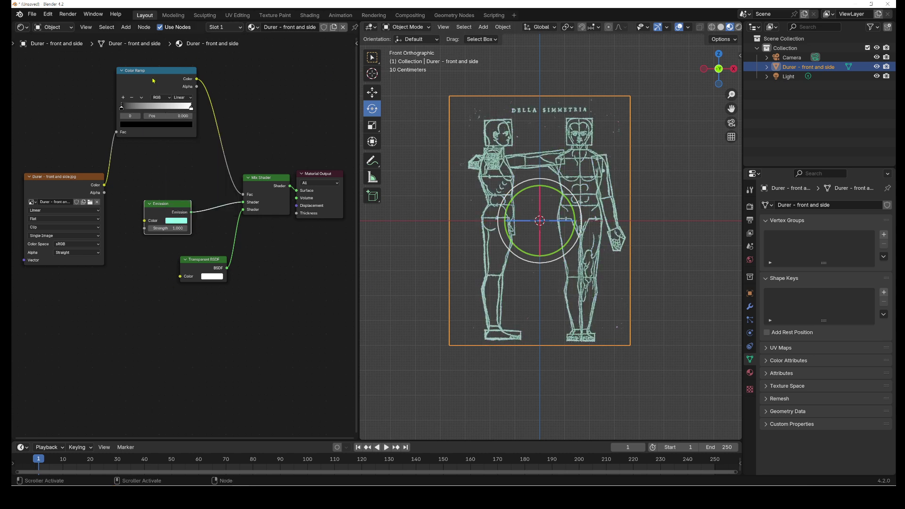
Raise Color Ramp contrast: white stop to 0.901, black stop pulled inward.
{"action": "left_click_drag", "start_coordinate": [153, 80], "coordinate": [153, 80]}
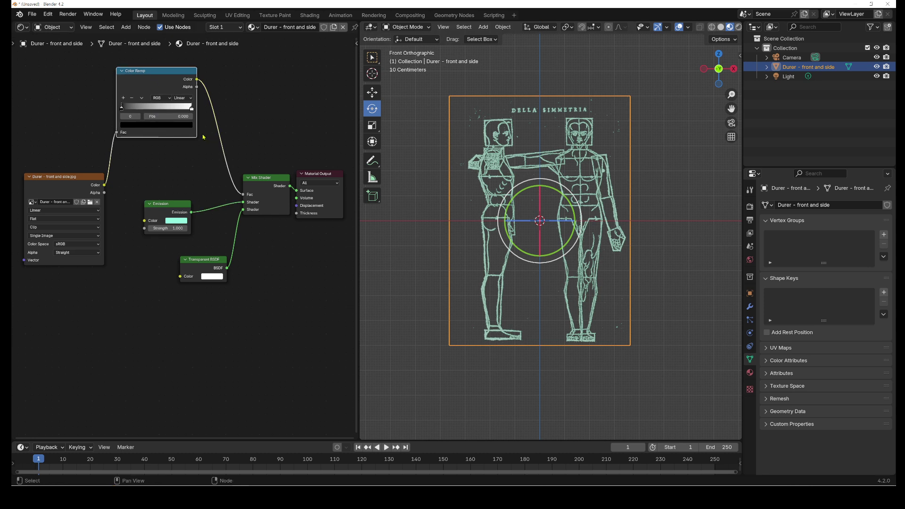
{"action": "left_click", "coordinate": [191, 109]}
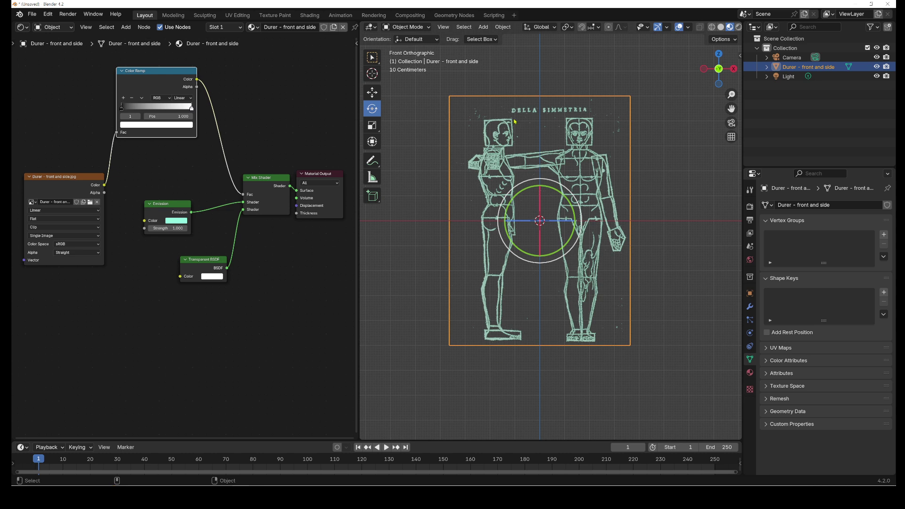
{"action": "left_click_drag", "start_coordinate": [191, 109], "coordinate": [181, 109]}
{"action": "mouse_move", "coordinate": [122, 108]}
{"action": "left_mouse_down"}
{"action": "mouse_move", "coordinate": [175, 111]}
{"action": "mouse_move", "coordinate": [129, 109]}
{"action": "mouse_move", "coordinate": [140, 111]}
{"action": "left_mouse_up"}
Retest Emission colours, settle on near-white, and return to front orthographic view.
{"action": "left_click", "coordinate": [166, 222]}
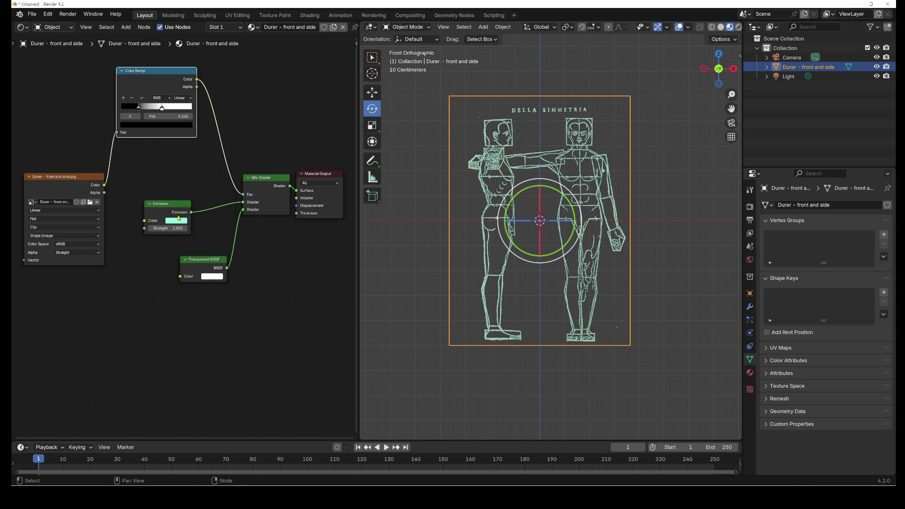
{"action": "left_click", "coordinate": [179, 220]}
{"action": "left_click_drag", "start_coordinate": [195, 149], "coordinate": [223, 164]}
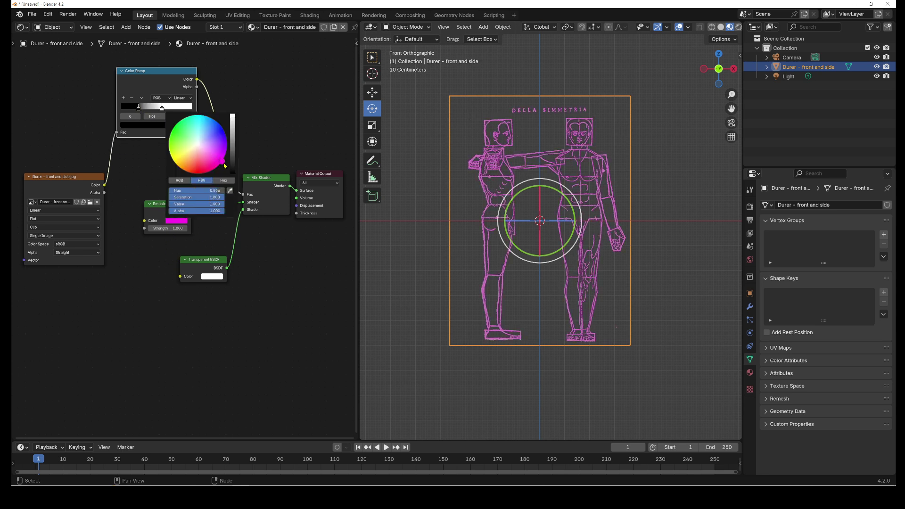
{"action": "left_click", "coordinate": [182, 224]}
{"action": "mouse_move", "coordinate": [222, 124]}
{"action": "left_mouse_down"}
{"action": "mouse_move", "coordinate": [200, 145]}
{"action": "mouse_move", "coordinate": [207, 165]}
{"action": "mouse_move", "coordinate": [202, 151]}
{"action": "left_mouse_up"}
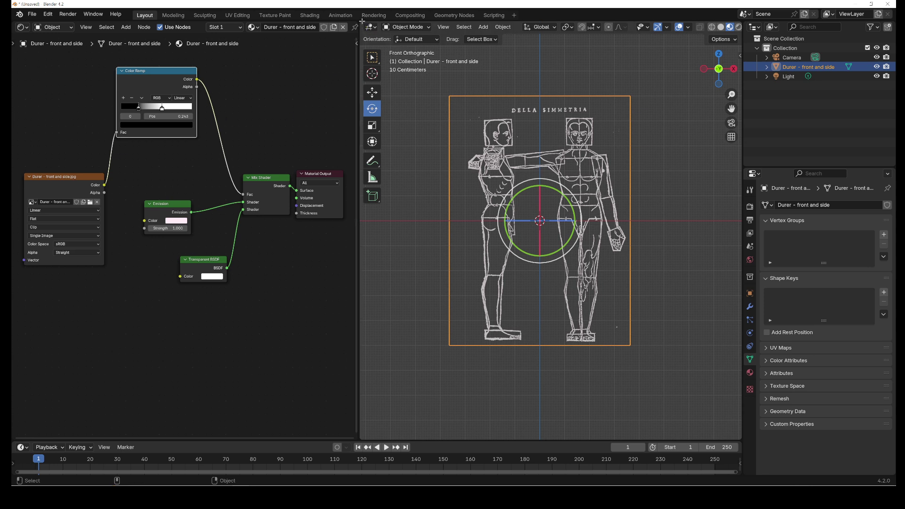
{"action": "middle_click_drag", "start_coordinate": [539, 322], "coordinate": [463, 270]}
{"action": "key", "text": "KP_1"}
Merge the node editor into the 3D view, then split it into two front-view viewports.
{"action": "left_click_drag", "start_coordinate": [361, 22], "coordinate": [202, 334]}
{"action": "scroll", "coordinate": [271, 266], "scroll_direction": "down", "scroll_amount": 3}
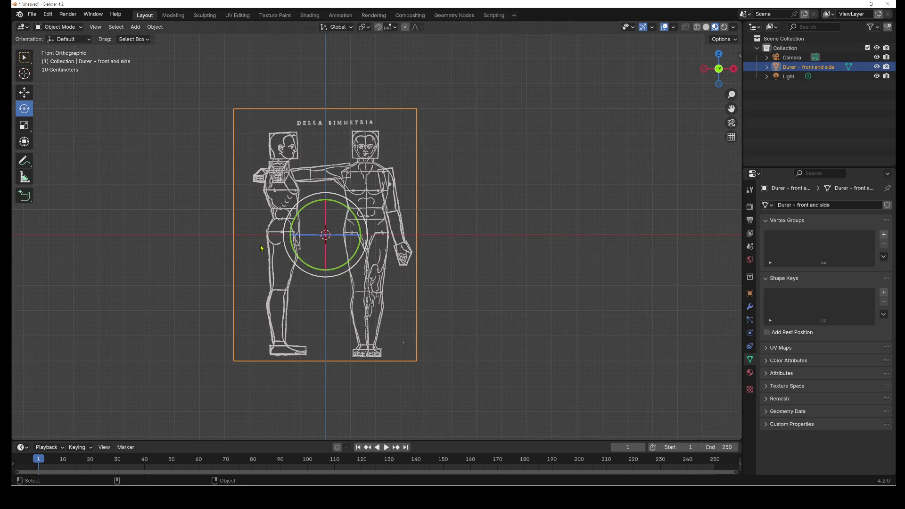
{"action": "middle_click_drag", "start_coordinate": [273, 250], "coordinate": [280, 249]}
{"action": "key", "text": "KP_1"}
{"action": "scroll", "coordinate": [424, 269], "scroll_direction": "down", "scroll_amount": 3}
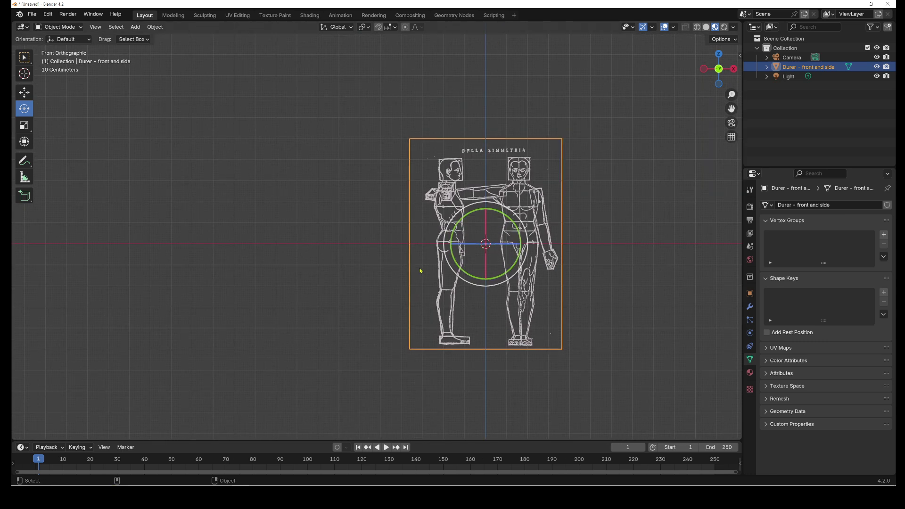
{"action": "scroll", "coordinate": [398, 231], "scroll_direction": "up", "scroll_amount": 2}
{"action": "scroll", "coordinate": [398, 230], "scroll_direction": "down", "scroll_amount": 2}
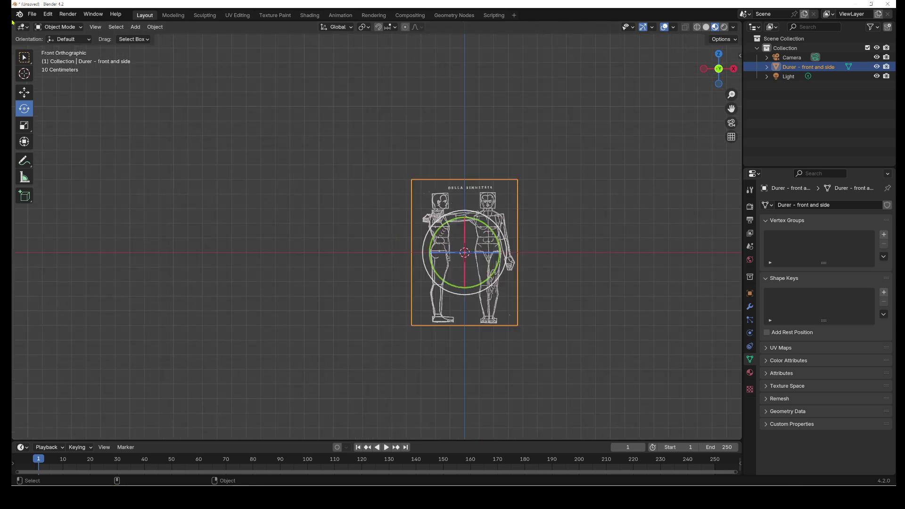
{"action": "left_click_drag", "start_coordinate": [13, 21], "coordinate": [353, 188]}
{"action": "scroll", "coordinate": [613, 260], "scroll_direction": "up", "scroll_amount": 4}
Deselect the Durer plane and hide it in the Outliner.
{"action": "left_click", "coordinate": [144, 242]}
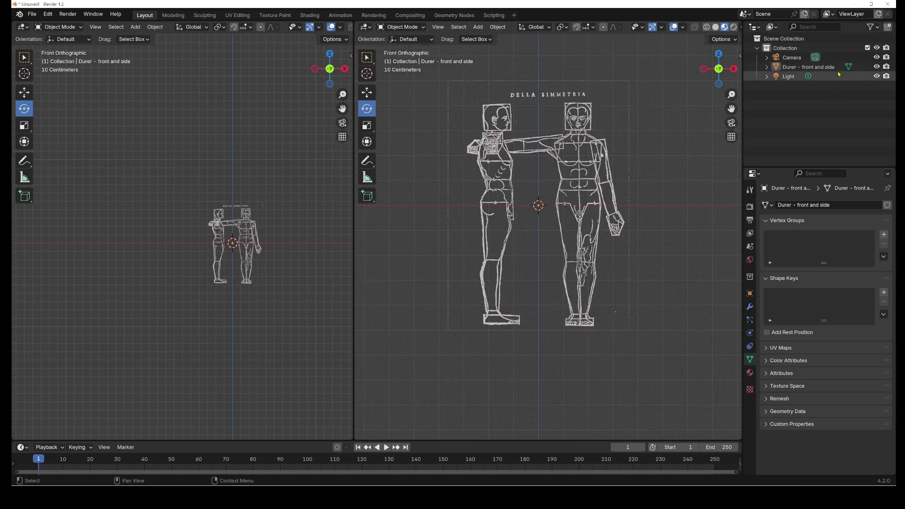
{"action": "left_click", "coordinate": [876, 67]}
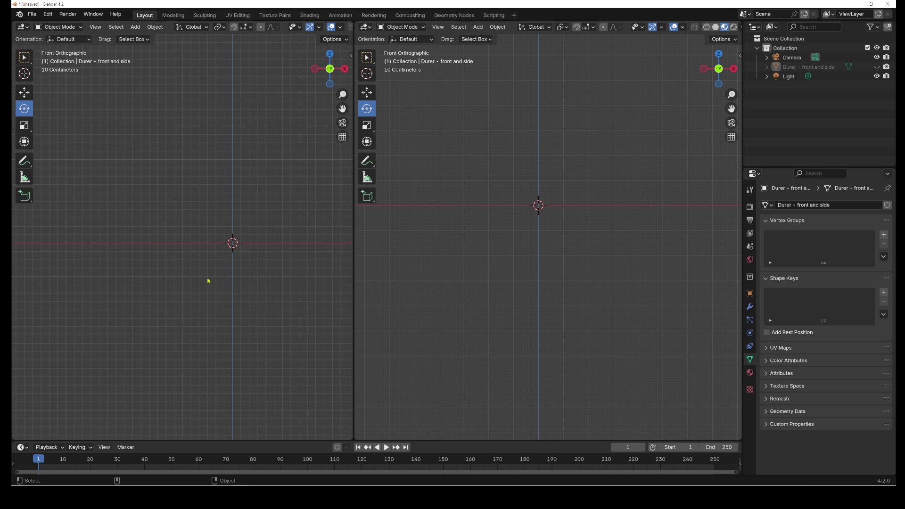
{"action": "middle_click_drag", "start_coordinate": [294, 283], "coordinate": [267, 294]}
Add a Circle mesh at the origin with Shift+A.
{"action": "key", "text": "shift+a"}
{"action": "key", "text": "Up"}
{"action": "key", "text": "Up"}
{"action": "key", "text": "Up"}
{"action": "key", "text": "Up"}
{"action": "key", "text": "Right"}
{"action": "key", "text": "Down"}
{"action": "key", "text": "Down"}
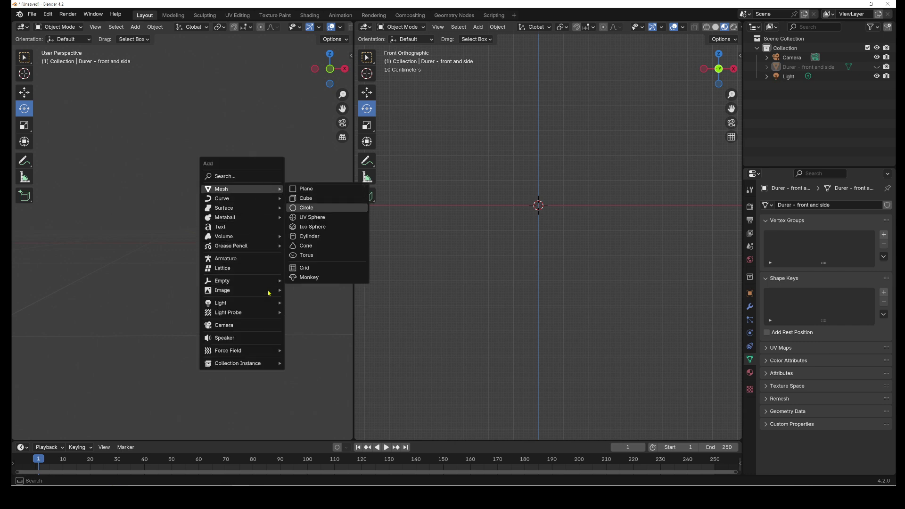
{"action": "key", "text": "Down"}
{"action": "key", "text": "Up"}
{"action": "key", "text": "Return"}
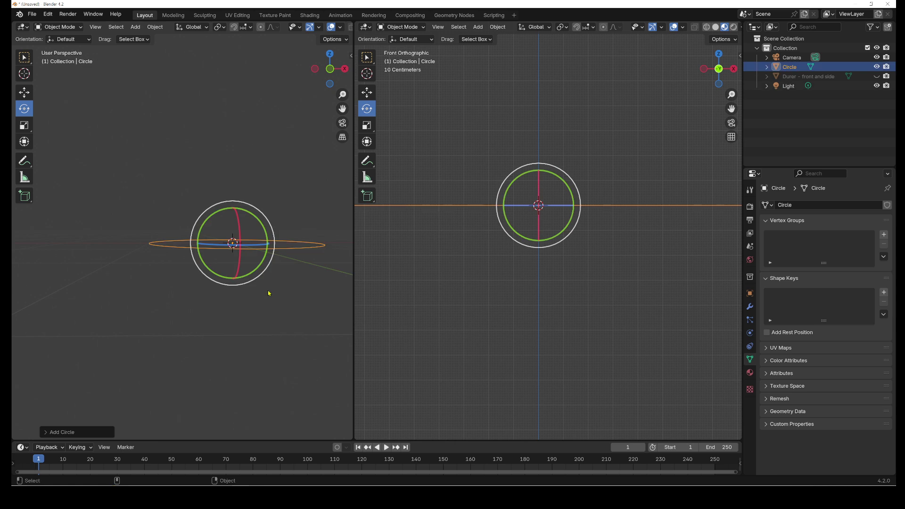
In Edit Mode, scale the circle down to about 0.12 of its size.
{"action": "middle_click_drag", "start_coordinate": [233, 264], "coordinate": [168, 252]}
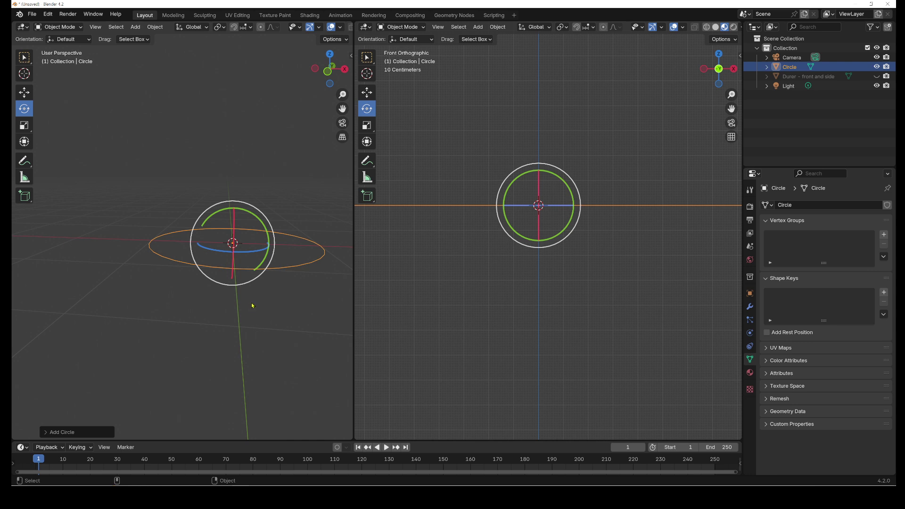
{"action": "key", "text": "Tab"}
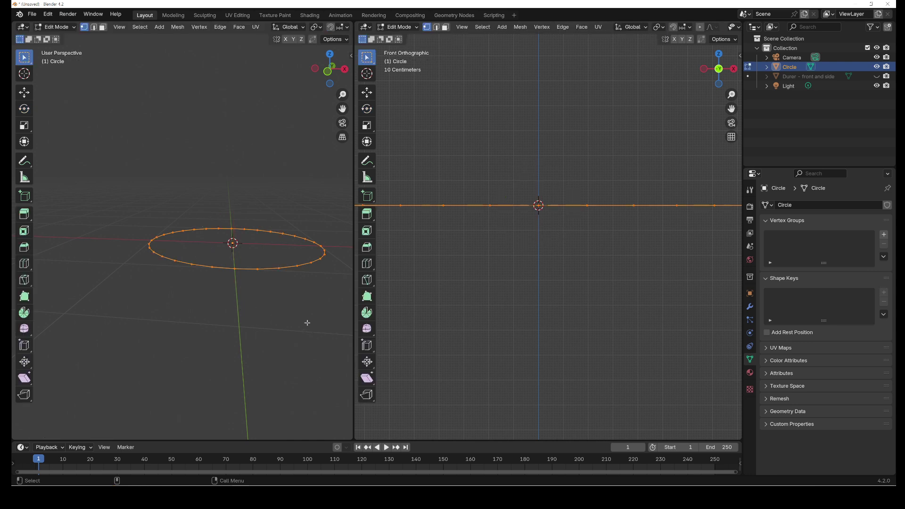
{"action": "key", "text": "s"}
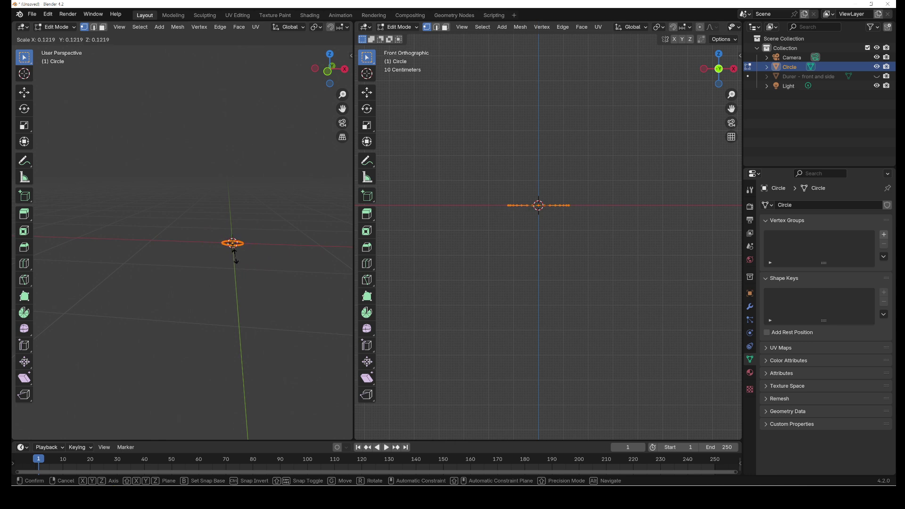
{"action": "left_click", "coordinate": [240, 254]}
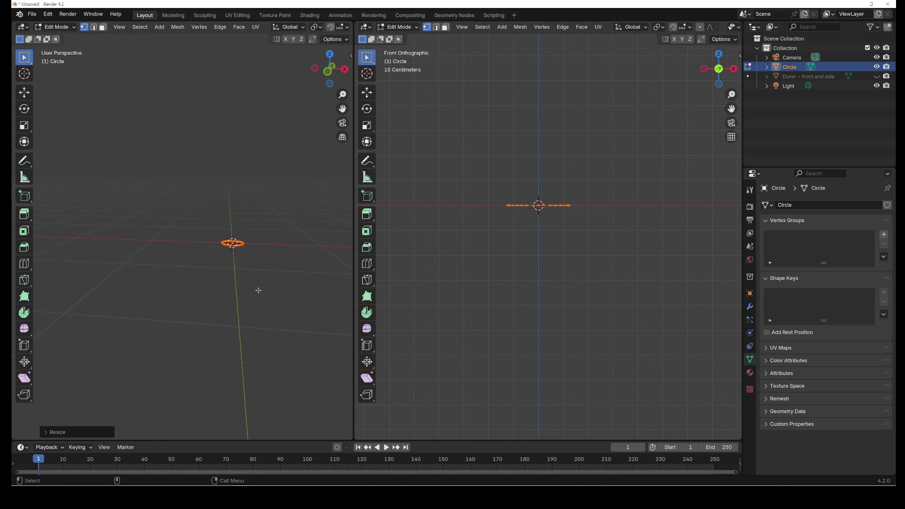
Extrude the circle straight up along Z by exactly 1.8 m, then return to Object Mode.
{"action": "key", "text": "e"}
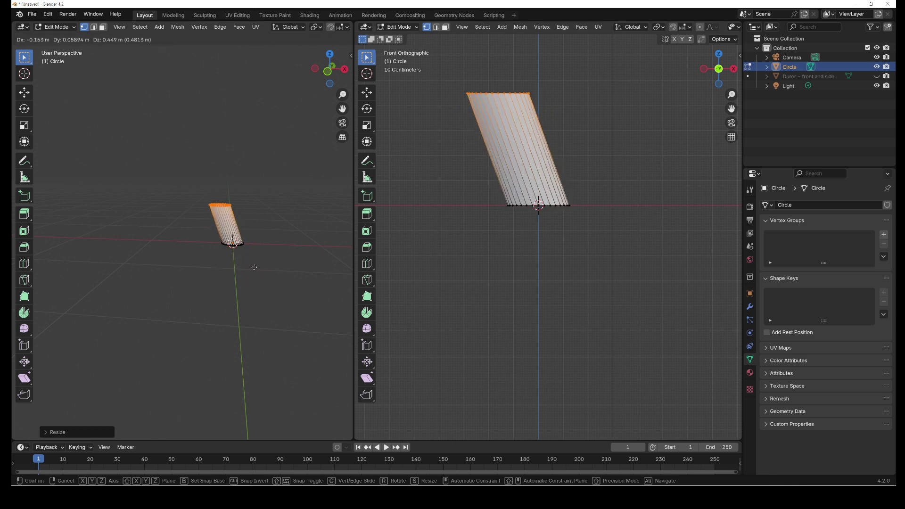
{"action": "key", "text": "z"}
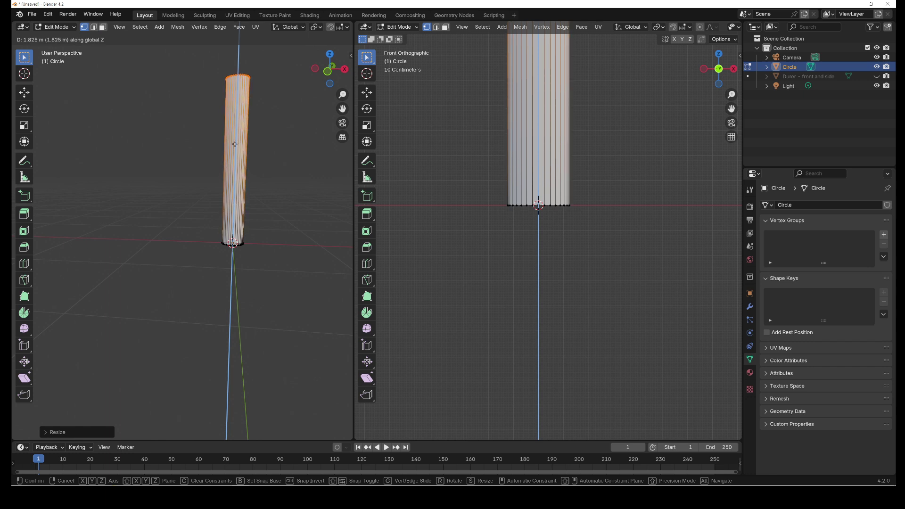
{"action": "left_click", "coordinate": [210, 222]}
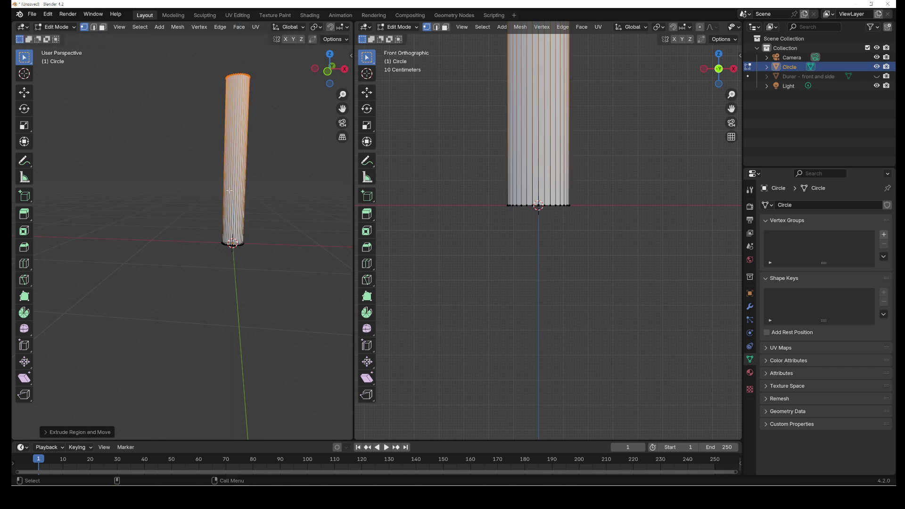
{"action": "left_click", "coordinate": [46, 435]}
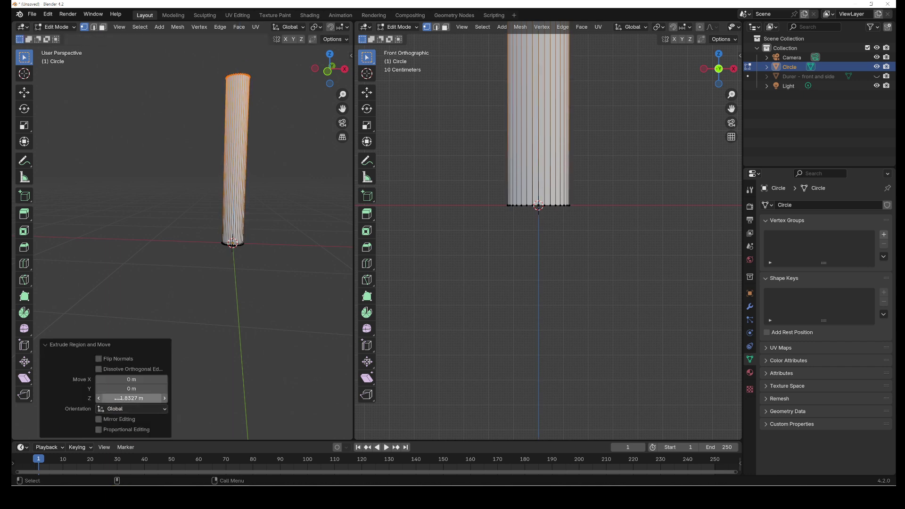
{"action": "left_click", "coordinate": [150, 399]}
{"action": "type", "text": "1.8"}
{"action": "key", "text": "Return"}
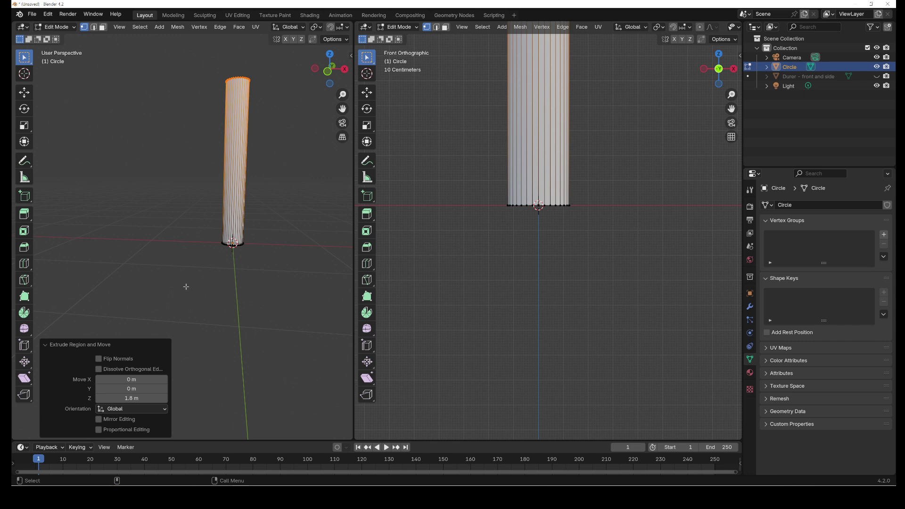
{"action": "key", "text": "Tab"}
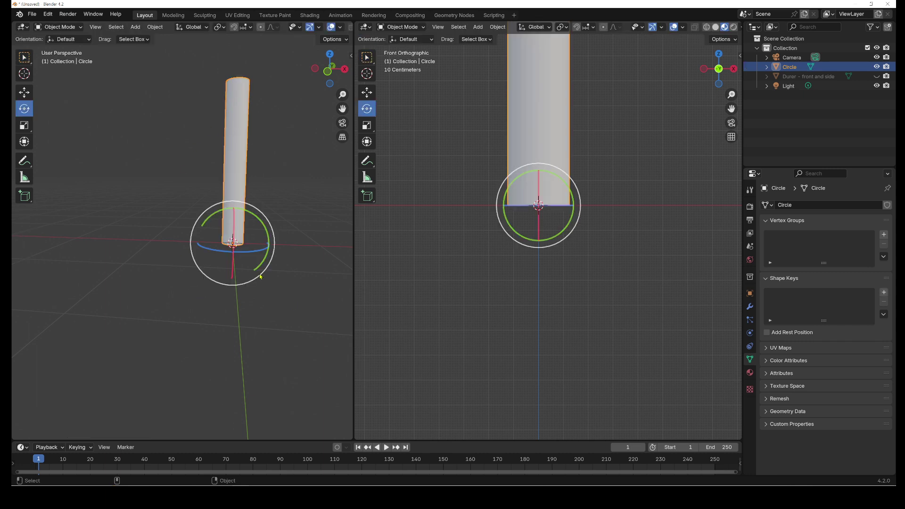
Narrow the Circle tube to 0.210 on X and Y and frame the whole pole in the front view.
{"action": "left_click", "coordinate": [750, 293]}
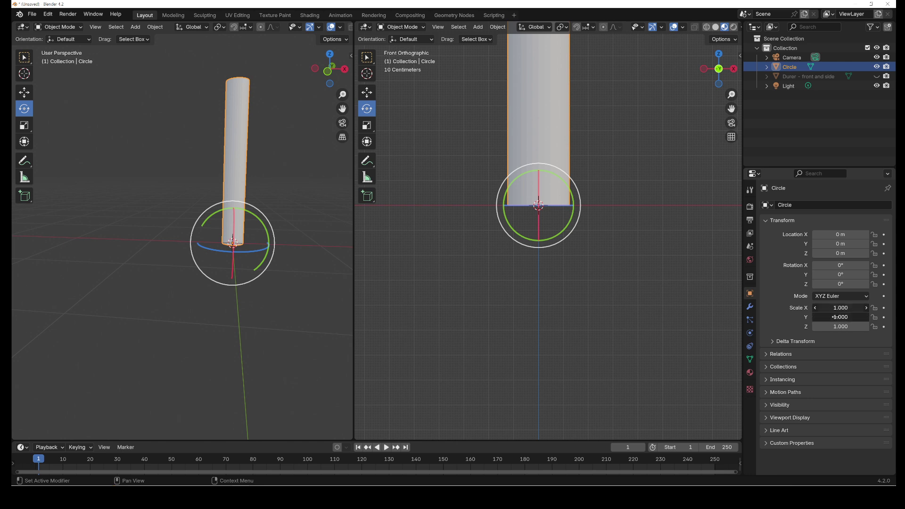
{"action": "left_click_drag", "start_coordinate": [832, 316], "coordinate": [814, 320]}
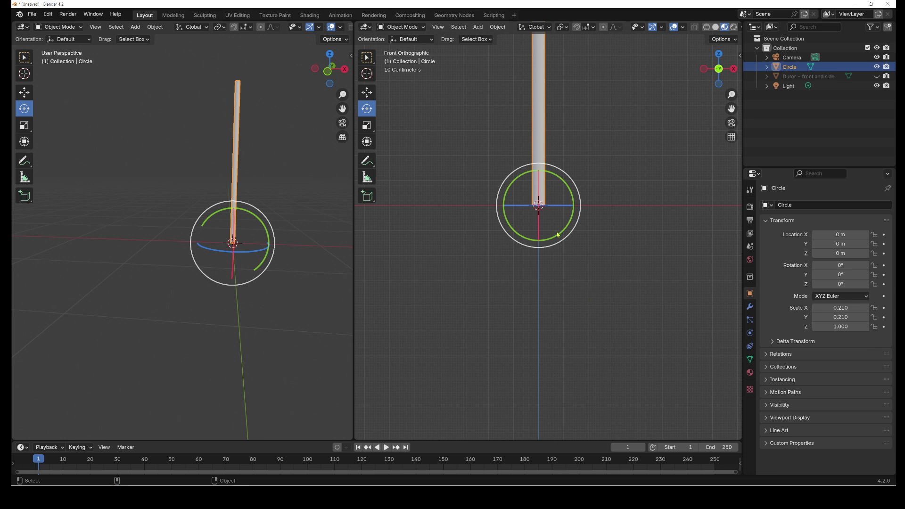
{"action": "scroll", "coordinate": [547, 196], "scroll_direction": "down", "scroll_amount": 1}
{"action": "middle_click_drag", "start_coordinate": [514, 157], "coordinate": [535, 322], "text": "shift"}
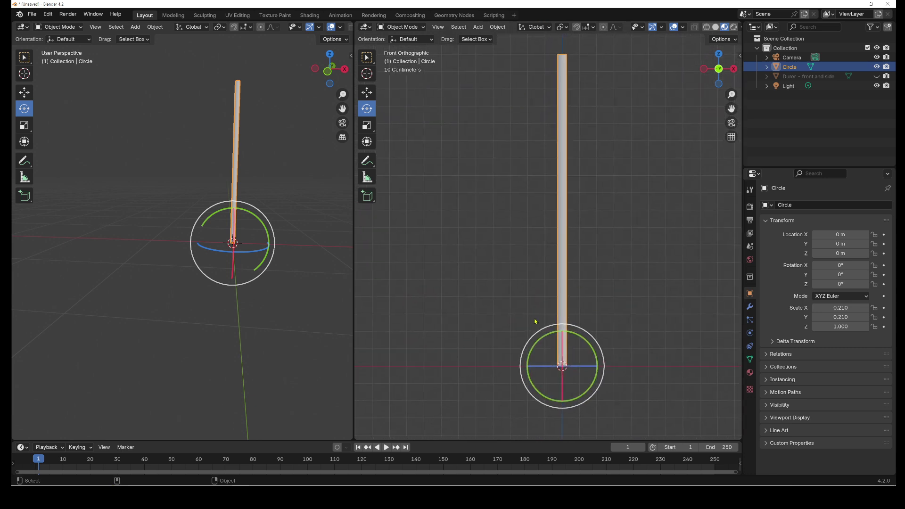
Measure the stick's height in the front view at about 1.22 m, then delete the ruler.
{"action": "left_click", "coordinate": [368, 175]}
{"action": "left_click_drag", "start_coordinate": [457, 360], "coordinate": [454, 149]}
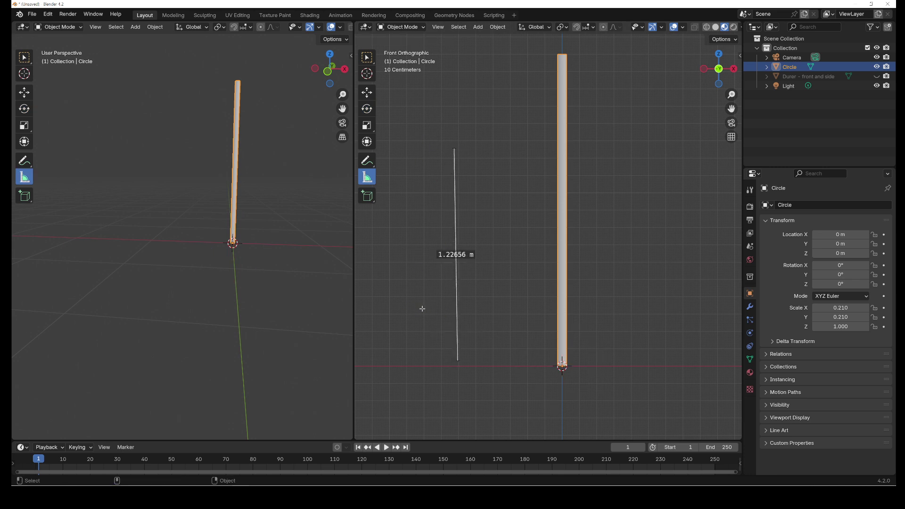
{"action": "key", "text": "Tab"}
{"action": "key", "text": "Tab"}
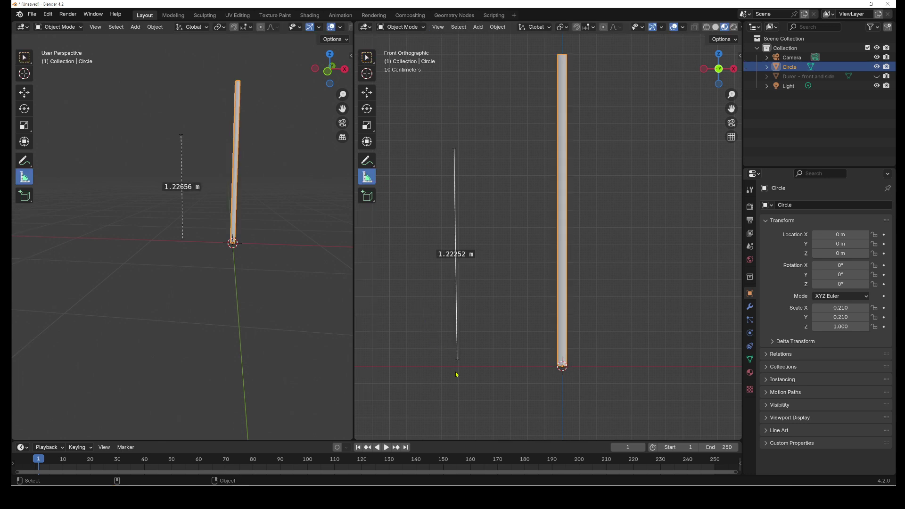
{"action": "key", "text": "Delete"}
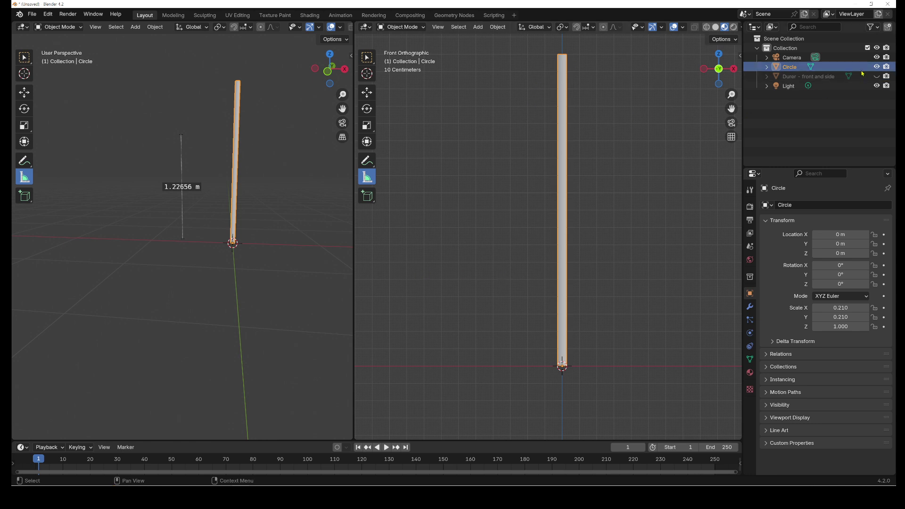
{"action": "left_click", "coordinate": [876, 66]}
{"action": "left_click", "coordinate": [877, 66]}
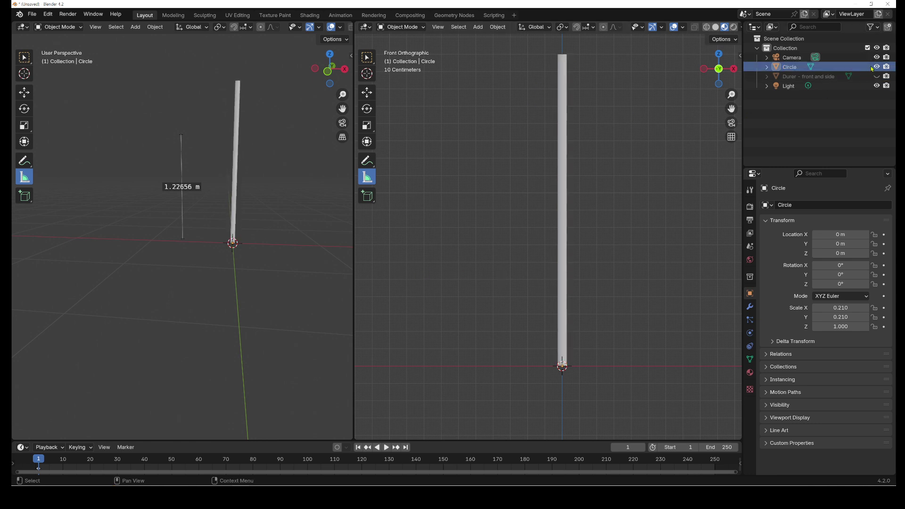
Rename the Circle object to 'Height stick'.
{"action": "double_click", "coordinate": [790, 67]}
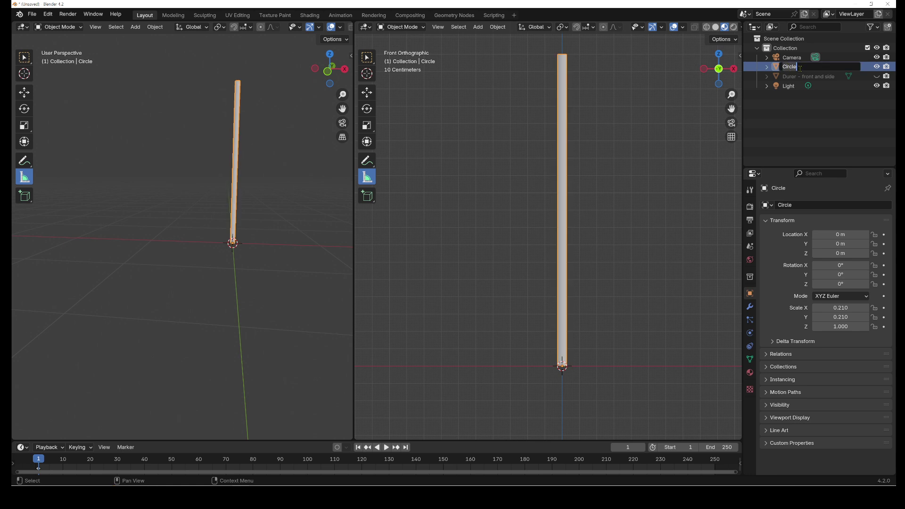
{"action": "key", "text": "Home"}
{"action": "key", "text": "ctrl+Delete"}
{"action": "type", "text": "Height stic"}
{"action": "key", "text": "Return"}
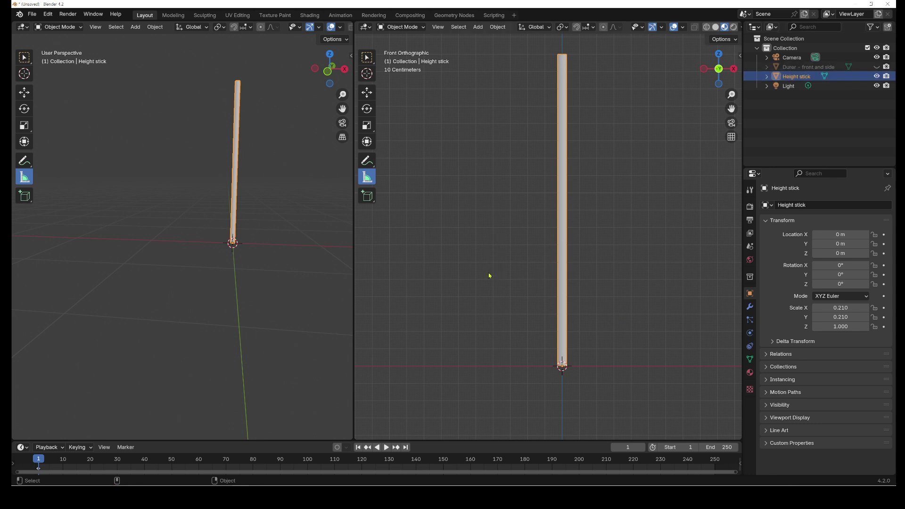
Move the Height stick along X to about -0.75 m, left of the origin.
{"action": "key", "text": "g"}
{"action": "key", "text": "x"}
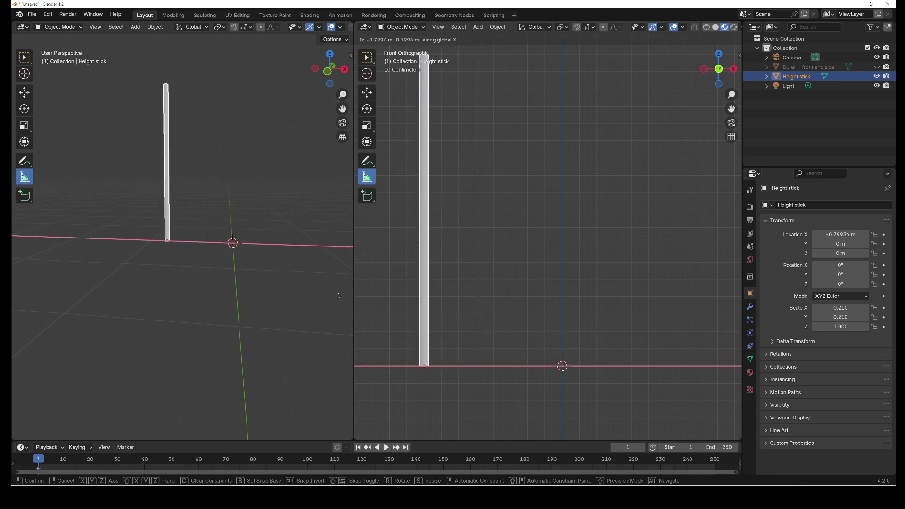
{"action": "left_click", "coordinate": [351, 295]}
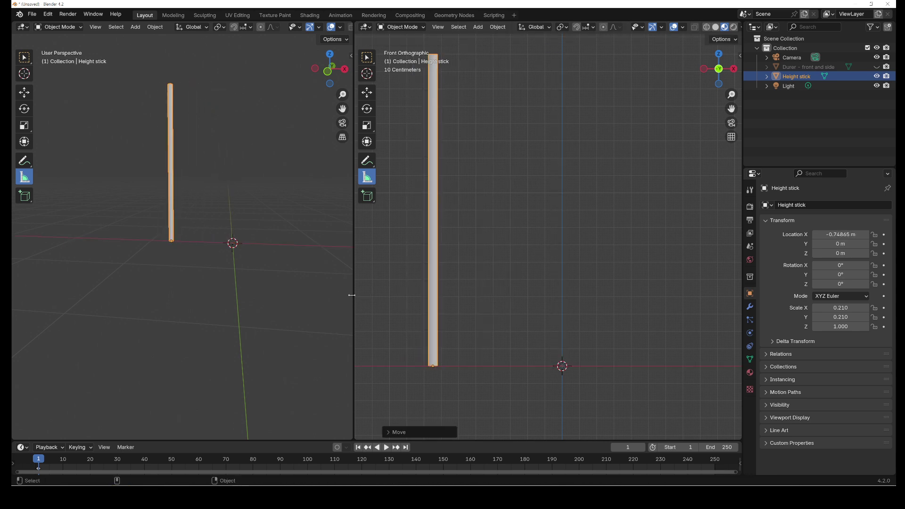
Unhide the Durer reference and undo an accidental move of the Height stick.
{"action": "left_click", "coordinate": [876, 66]}
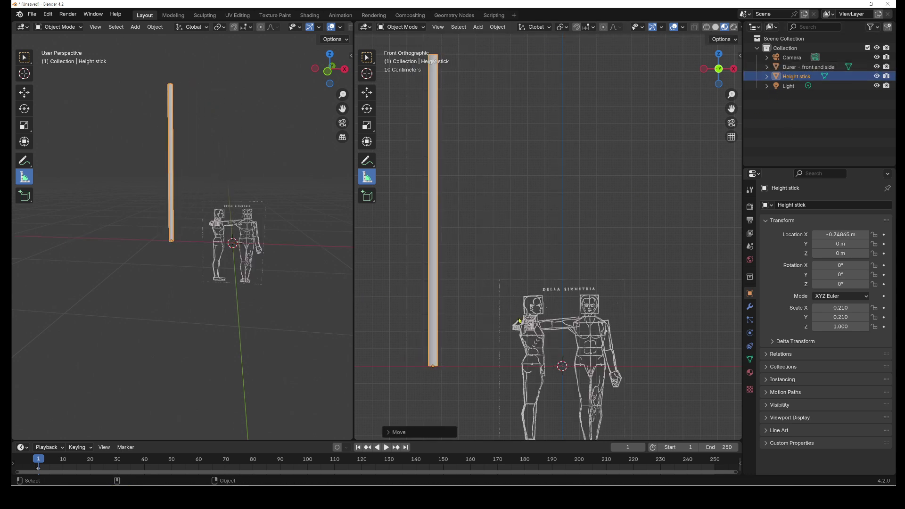
{"action": "key", "text": "g"}
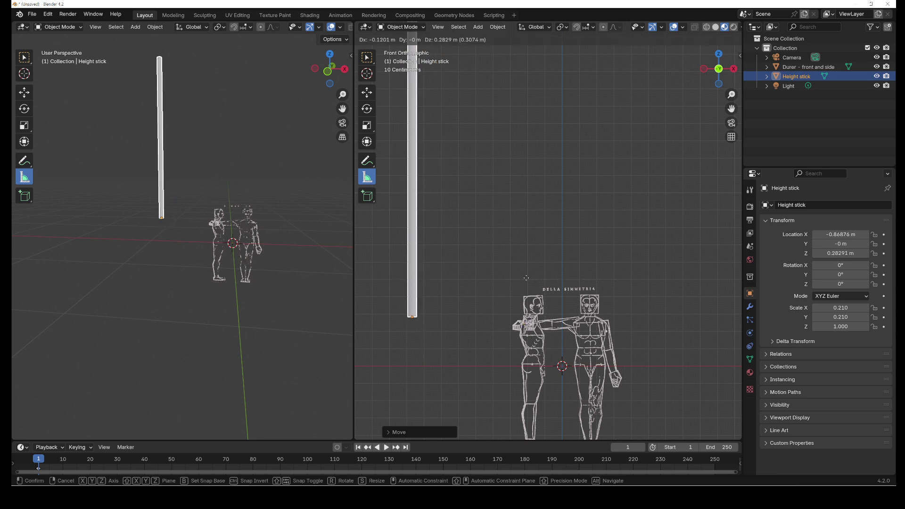
{"action": "left_click", "coordinate": [532, 296]}
{"action": "key", "text": "ctrl+z"}
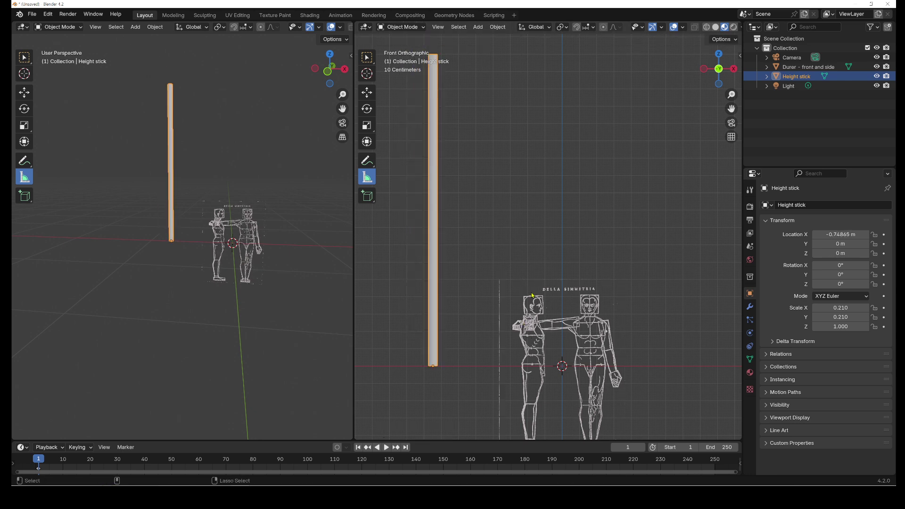
Select the Durer image and raise it so the figures' feet rest on the floor.
{"action": "left_click", "coordinate": [589, 392]}
{"action": "key", "text": "g"}
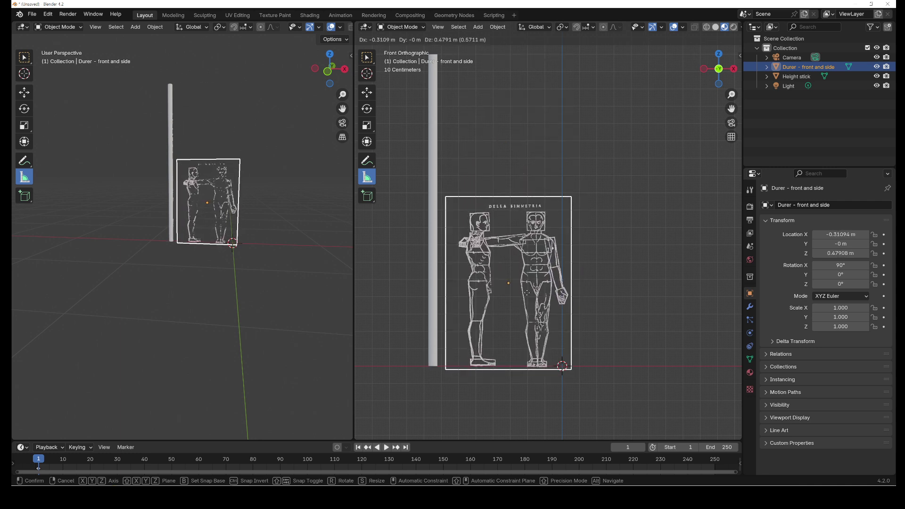
{"action": "left_click", "coordinate": [540, 314]}
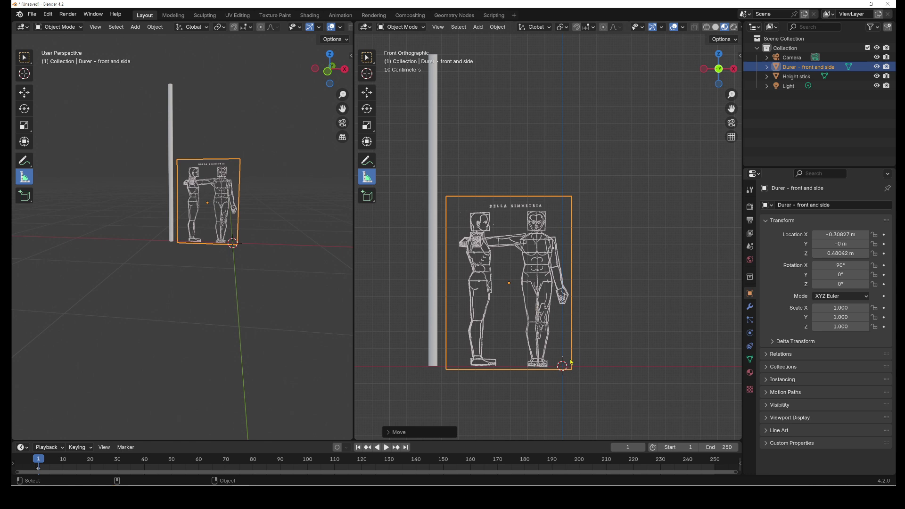
{"action": "scroll", "coordinate": [569, 362], "scroll_direction": "down", "scroll_amount": 2}
{"action": "scroll", "coordinate": [569, 361], "scroll_direction": "up", "scroll_amount": 4}
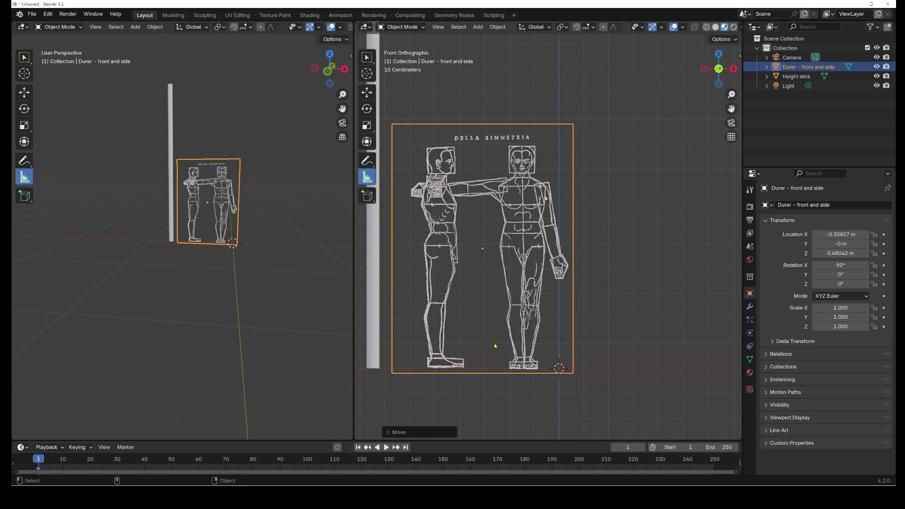
Slide the Durer image left so the side figure lines up with the Height stick.
{"action": "key", "text": "g"}
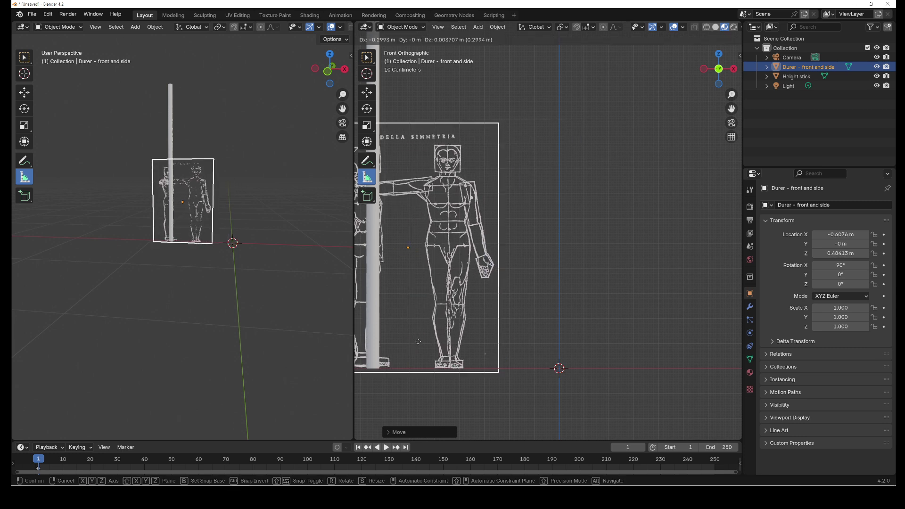
{"action": "left_click", "coordinate": [418, 343]}
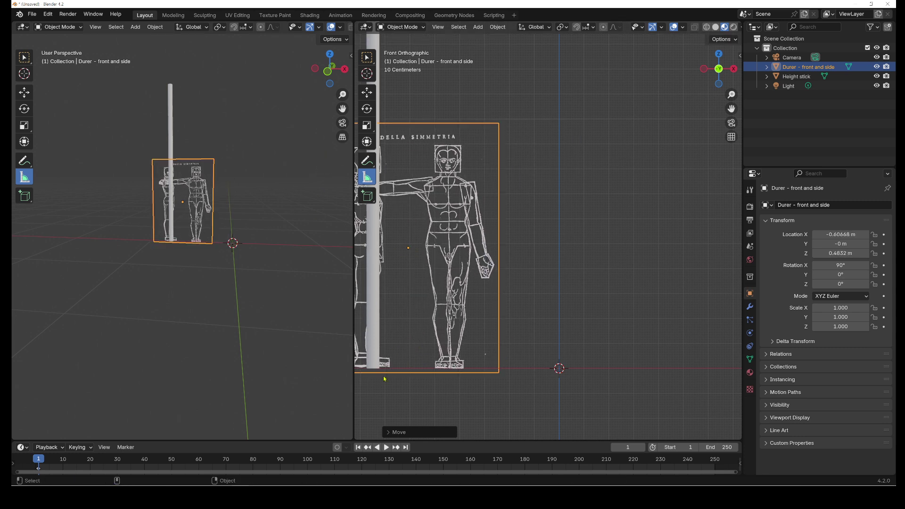
{"action": "scroll", "coordinate": [393, 390], "scroll_direction": "up", "scroll_amount": 2}
{"action": "scroll", "coordinate": [398, 384], "scroll_direction": "up", "scroll_amount": 2}
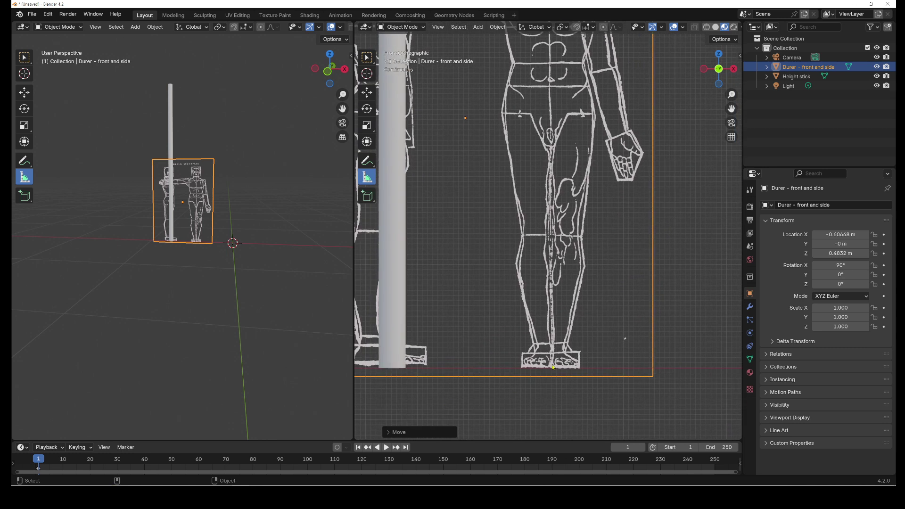
{"action": "scroll", "coordinate": [557, 357], "scroll_direction": "up", "scroll_amount": 3}
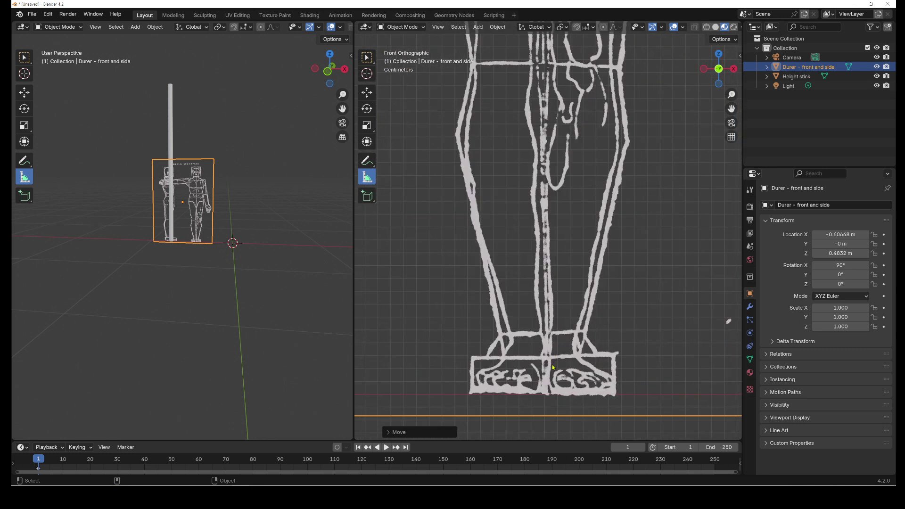
{"action": "scroll", "coordinate": [554, 370], "scroll_direction": "down", "scroll_amount": 2}
{"action": "scroll", "coordinate": [555, 374], "scroll_direction": "down", "scroll_amount": 1}
{"action": "scroll", "coordinate": [556, 377], "scroll_direction": "up", "scroll_amount": 1}
{"action": "scroll", "coordinate": [557, 378], "scroll_direction": "down", "scroll_amount": 2}
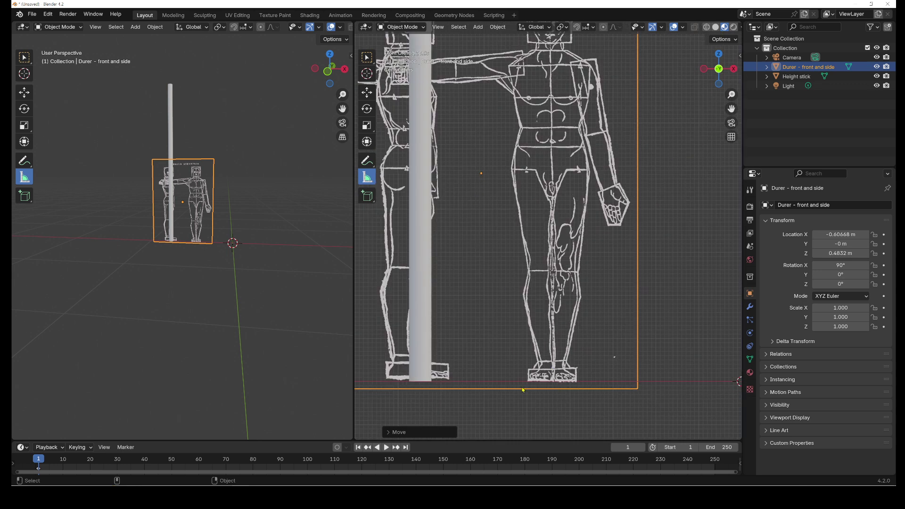
{"action": "scroll", "coordinate": [542, 390], "scroll_direction": "up", "scroll_amount": 4}
{"action": "scroll", "coordinate": [562, 370], "scroll_direction": "down", "scroll_amount": 1}
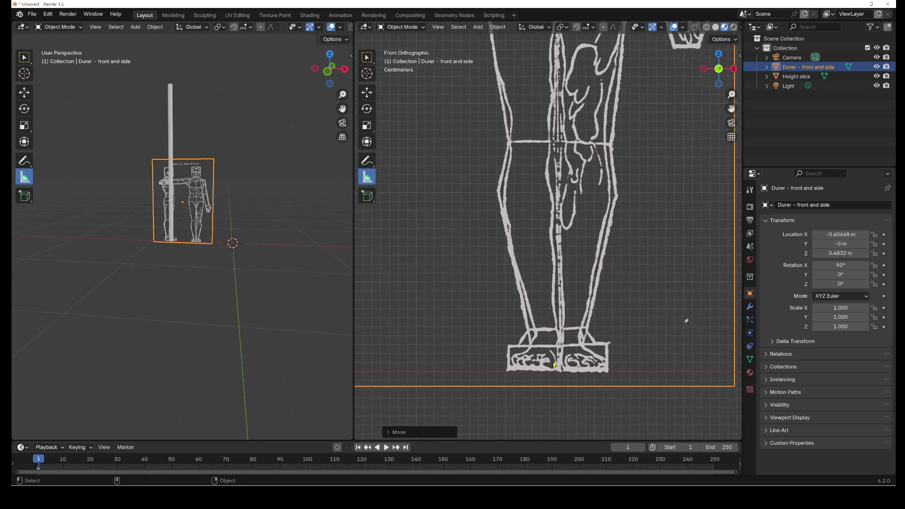
Place the 3D cursor on the floor beneath the front figure's feet.
{"action": "left_click", "coordinate": [367, 74]}
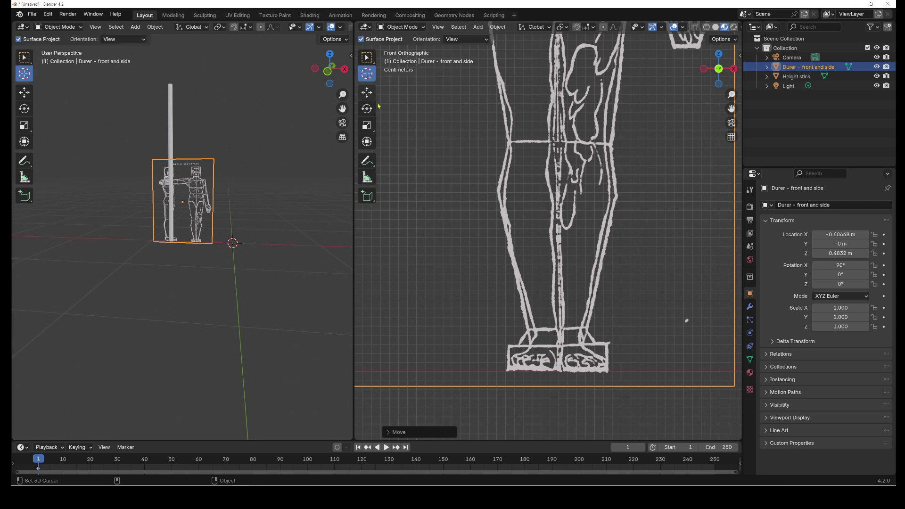
{"action": "scroll", "coordinate": [568, 372], "scroll_direction": "up", "scroll_amount": 4}
{"action": "left_click", "coordinate": [568, 370]}
{"action": "left_click", "coordinate": [570, 373]}
{"action": "left_click", "coordinate": [571, 375]}
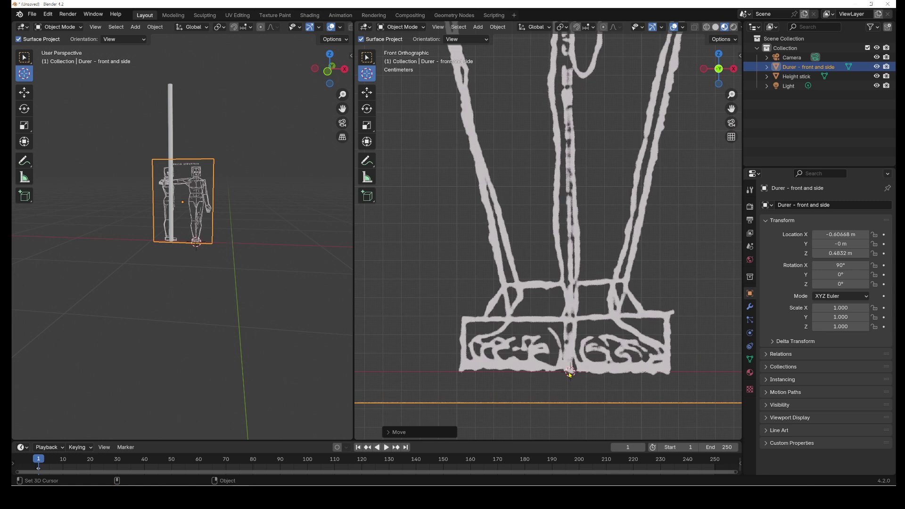
{"action": "left_click", "coordinate": [567, 372]}
{"action": "left_click", "coordinate": [569, 374]}
Set the Durer plane's origin to the 3D cursor via Object > Set Origin.
{"action": "left_click", "coordinate": [498, 26]}
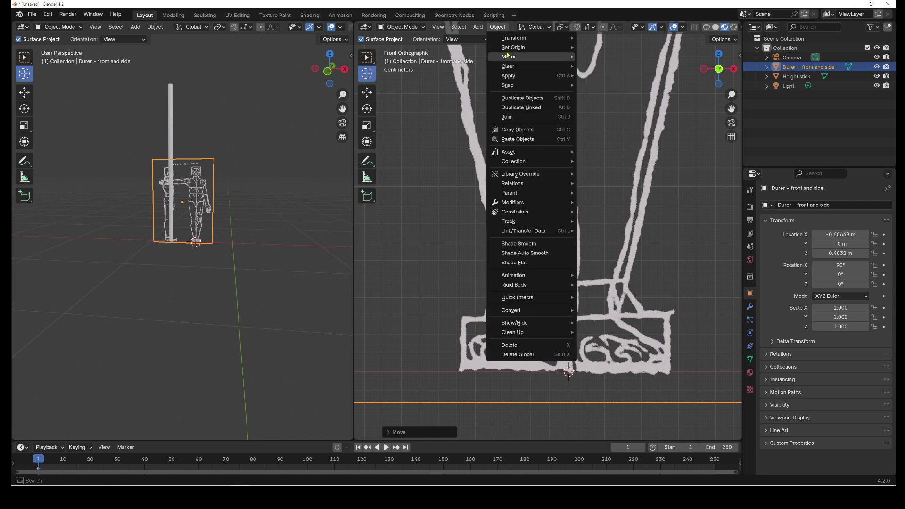
{"action": "mouse_move", "coordinate": [507, 51]}
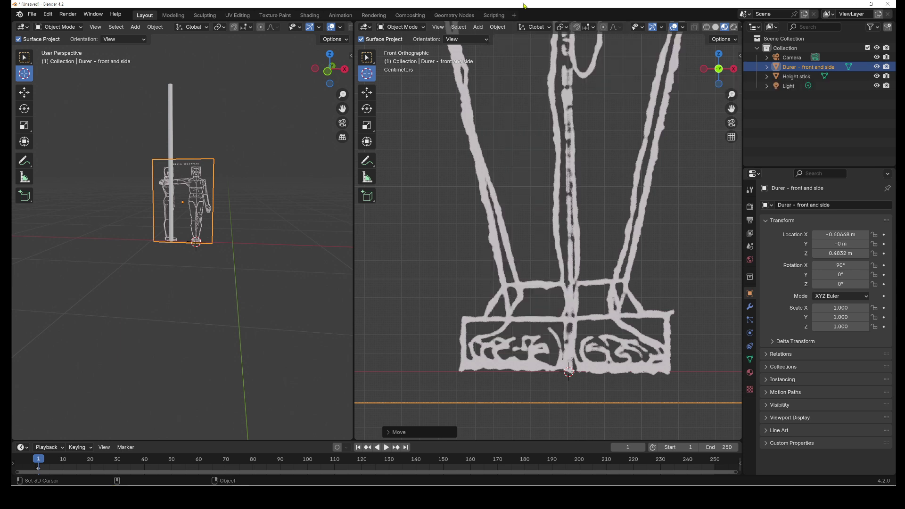
{"action": "scroll", "coordinate": [499, 309], "scroll_direction": "down", "scroll_amount": 6}
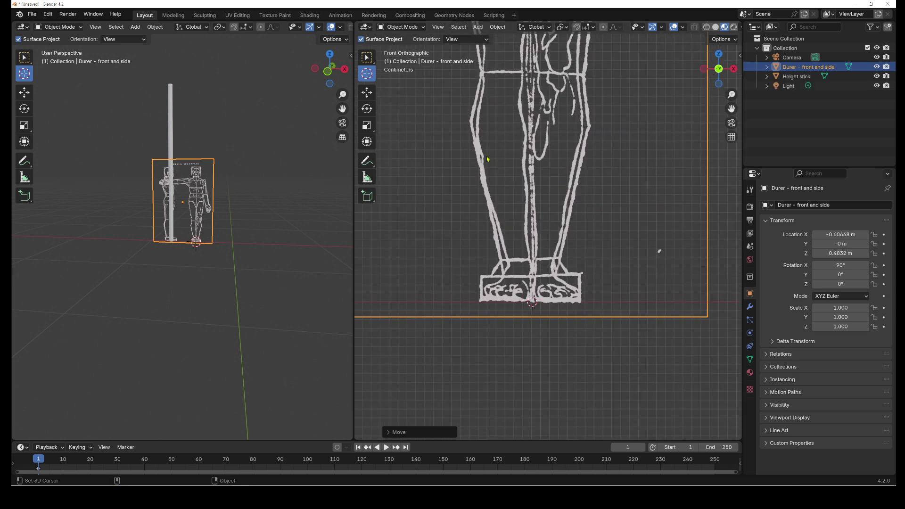
{"action": "middle_click_drag", "start_coordinate": [492, 236], "coordinate": [537, 341], "text": "shift"}
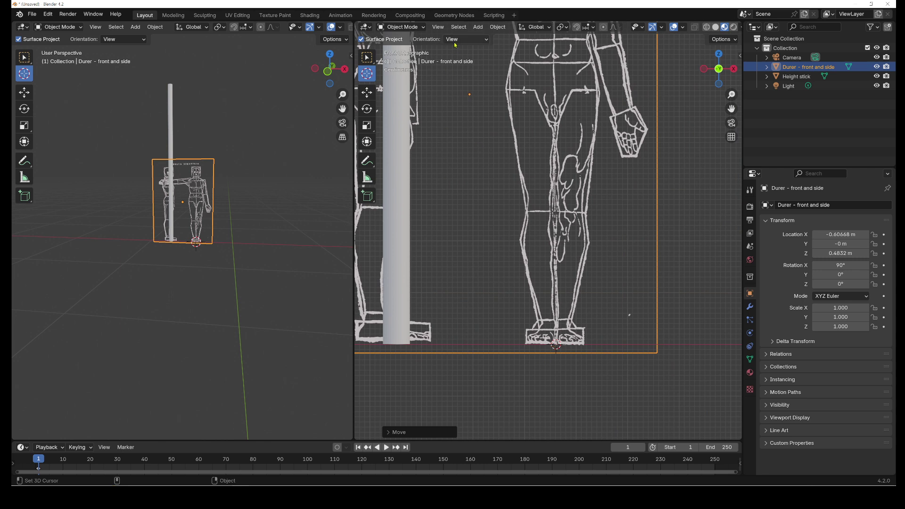
{"action": "left_click", "coordinate": [498, 27]}
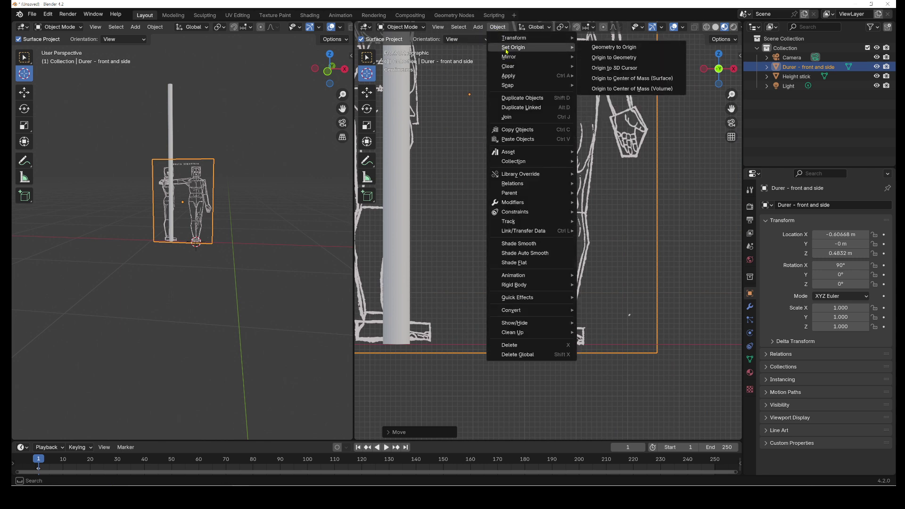
{"action": "left_click", "coordinate": [599, 71]}
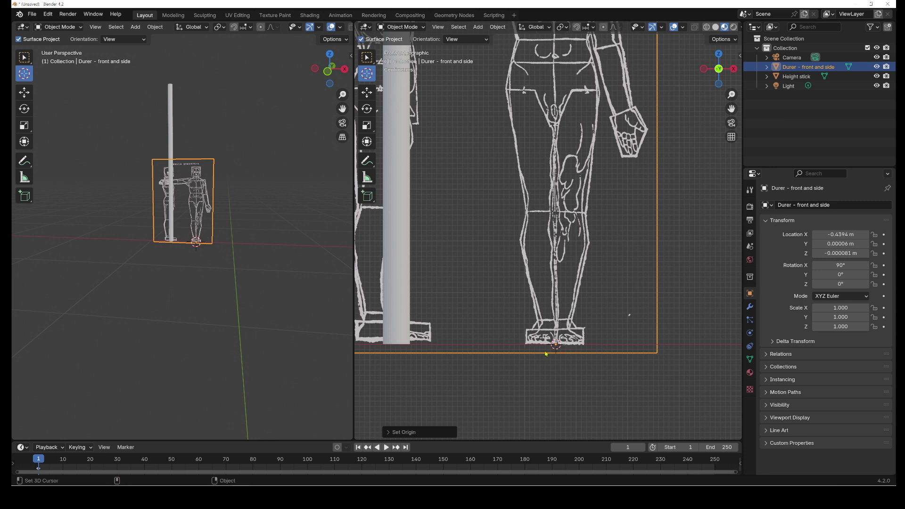
{"action": "middle_click_drag", "start_coordinate": [442, 262], "coordinate": [522, 367], "text": "ctrl"}
{"action": "scroll", "coordinate": [508, 351], "scroll_direction": "down", "scroll_amount": 1}
Mark the side figure's shoulder with the 3D cursor and nudge the Height stick along X.
{"action": "left_click", "coordinate": [466, 325]}
{"action": "left_click", "coordinate": [474, 222]}
{"action": "left_click", "coordinate": [368, 58]}
{"action": "left_click", "coordinate": [473, 160]}
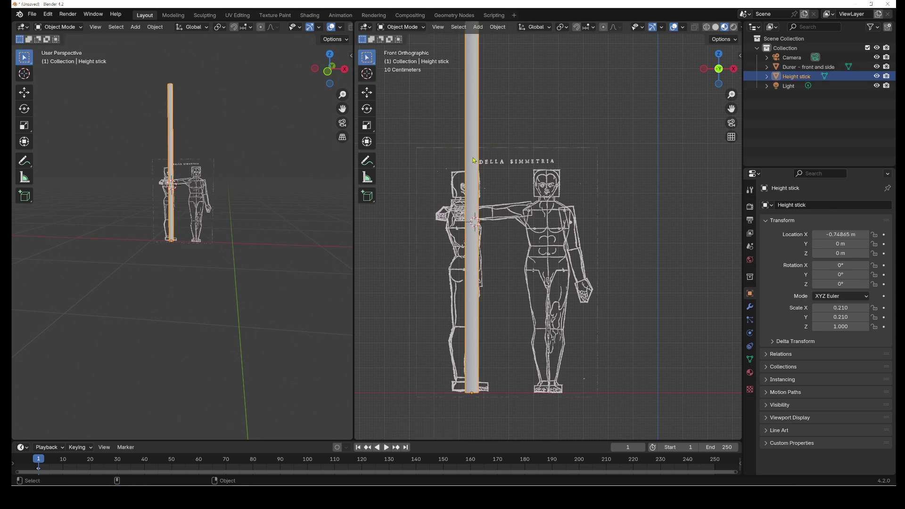
{"action": "key", "text": "g"}
{"action": "key", "text": "x"}
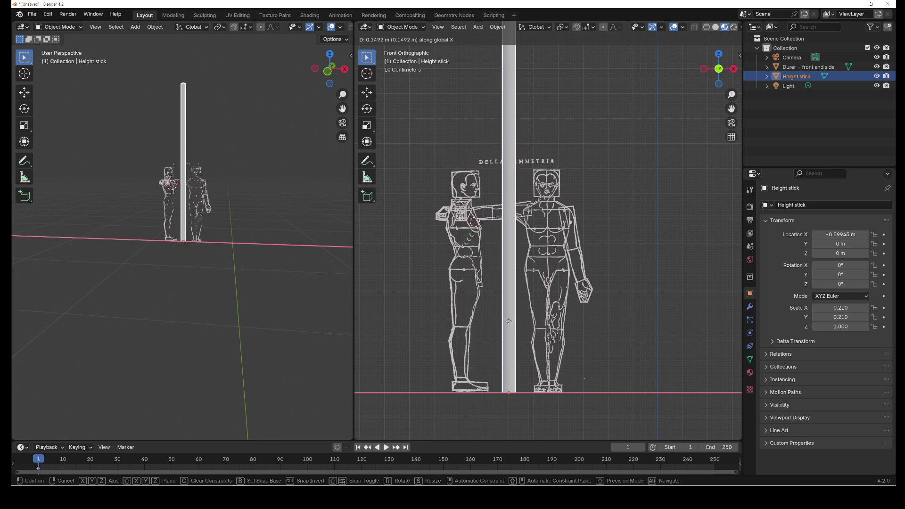
{"action": "left_click", "coordinate": [508, 320]}
Select the Durer plane and enlarge it in several passes to about 2.007.
{"action": "left_click", "coordinate": [796, 67]}
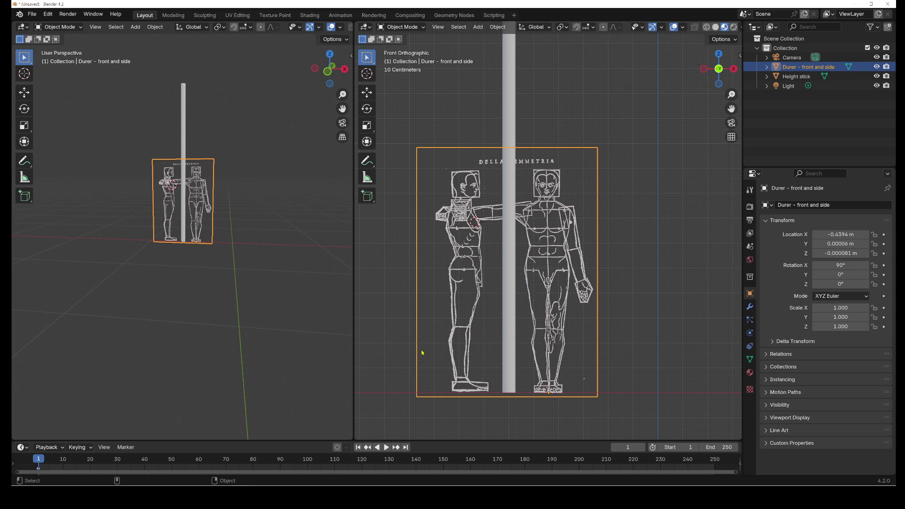
{"action": "key", "text": "s"}
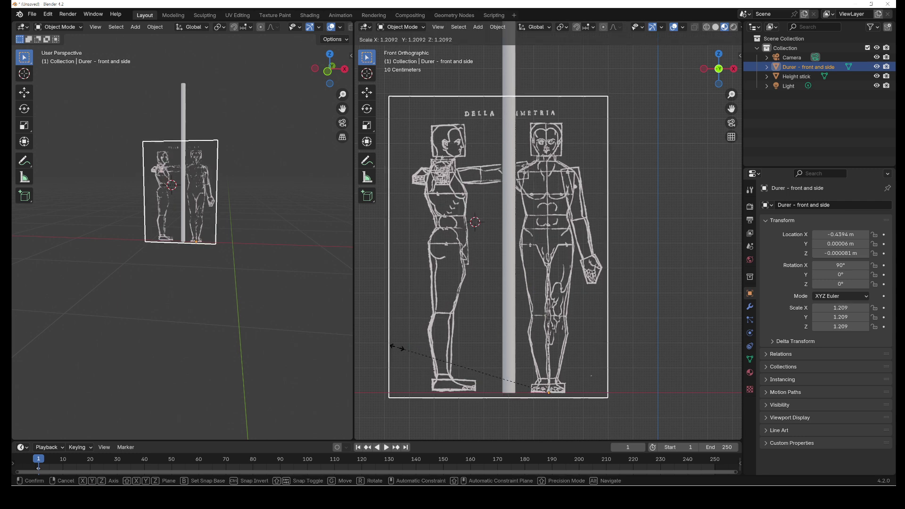
{"action": "left_click", "coordinate": [391, 341]}
{"action": "scroll", "coordinate": [467, 258], "scroll_direction": "down", "scroll_amount": 3}
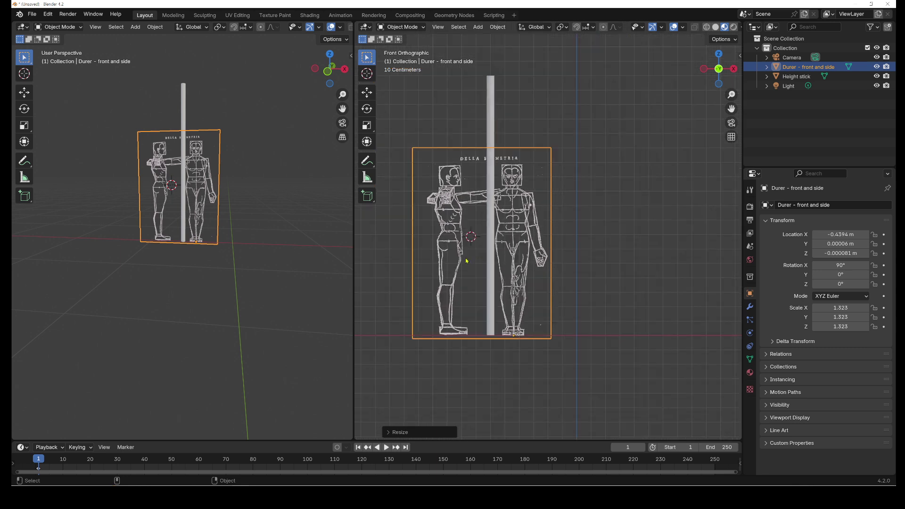
{"action": "key", "text": "s"}
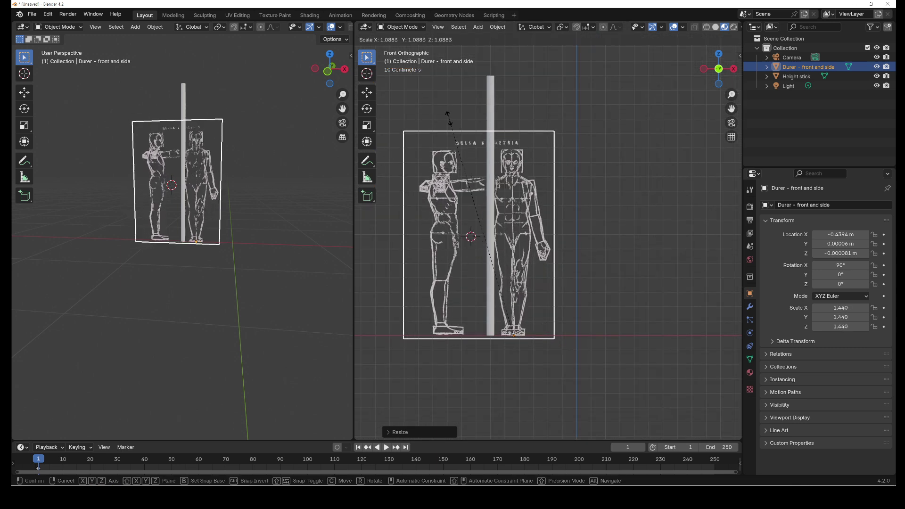
{"action": "left_click", "coordinate": [442, 102]}
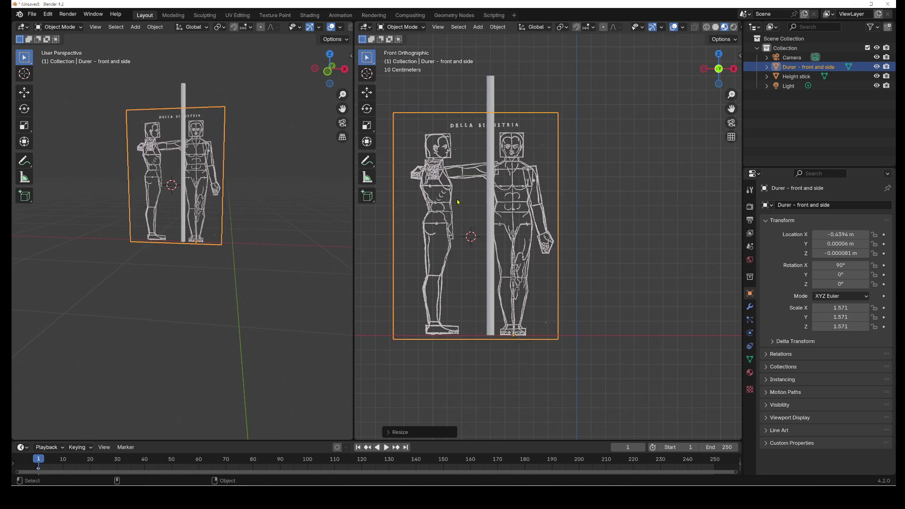
{"action": "key", "text": "s"}
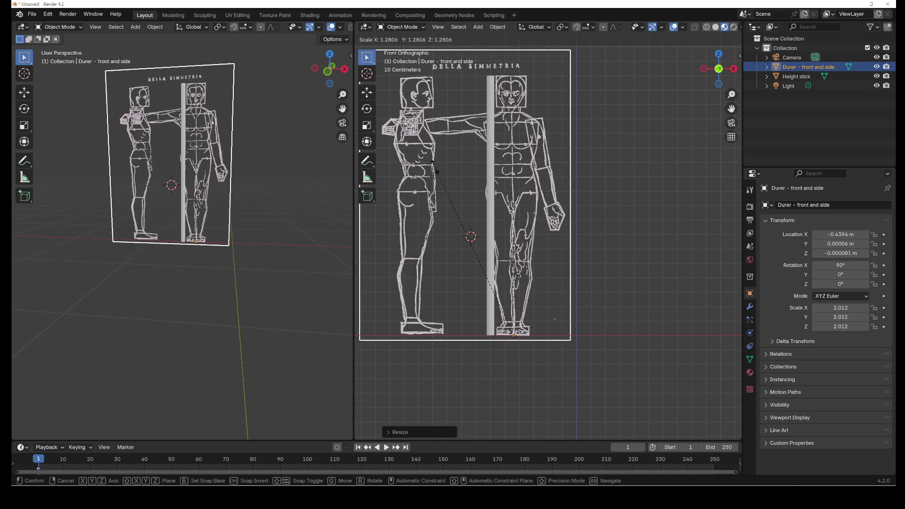
{"action": "left_click", "coordinate": [433, 163]}
Fine-tune the Durer plane's scale to 2.012 and recentre the front view.
{"action": "scroll", "coordinate": [511, 340], "scroll_direction": "up", "scroll_amount": 5}
{"action": "scroll", "coordinate": [508, 309], "scroll_direction": "down", "scroll_amount": 6}
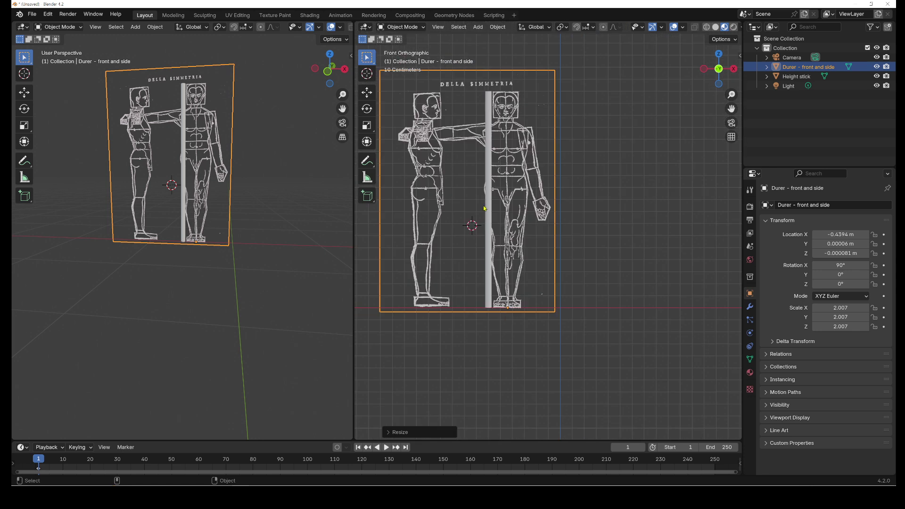
{"action": "scroll", "coordinate": [493, 238], "scroll_direction": "down", "scroll_amount": 1}
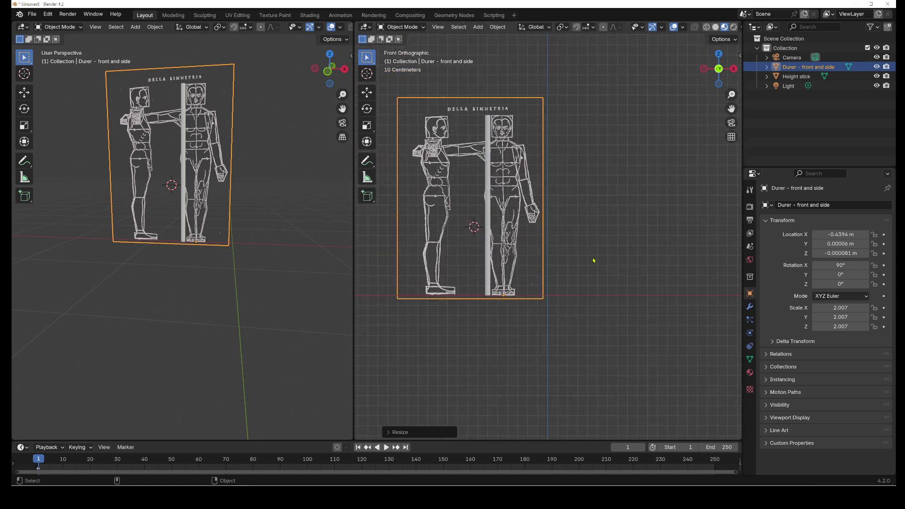
{"action": "scroll", "coordinate": [475, 200], "scroll_direction": "up", "scroll_amount": 5}
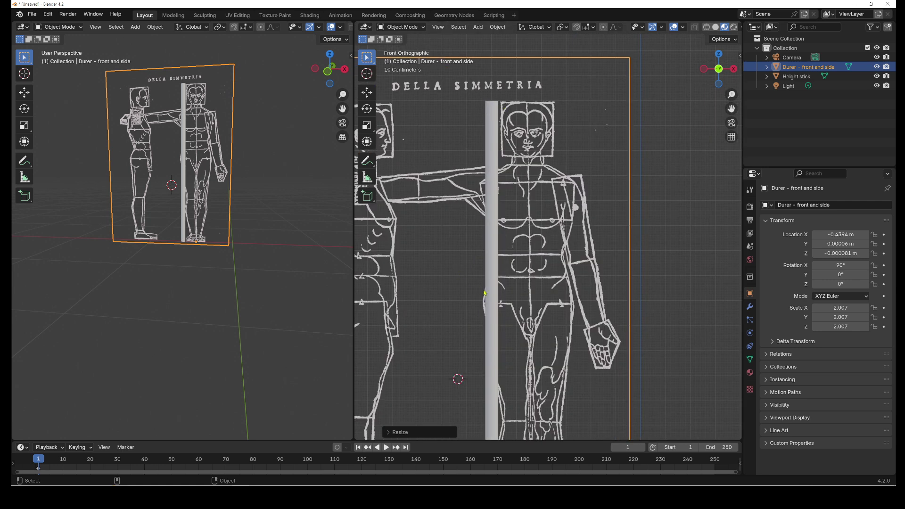
{"action": "key", "text": "s"}
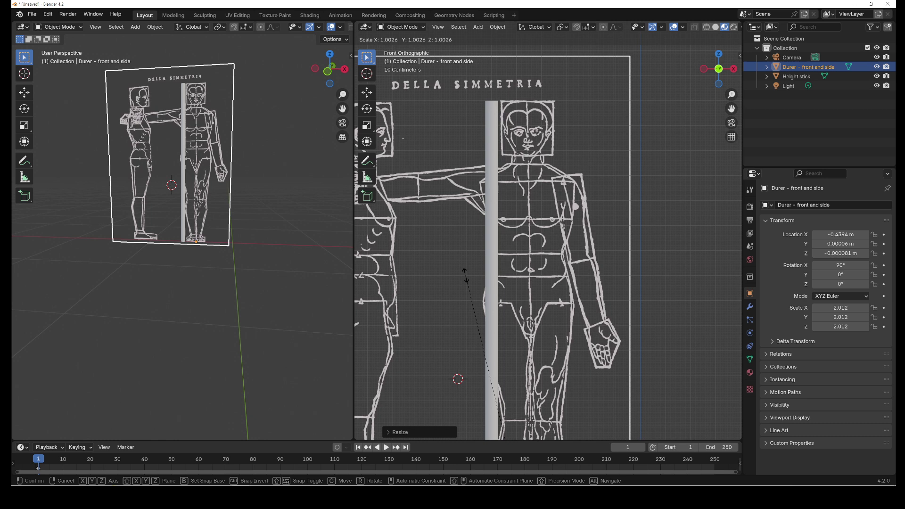
{"action": "left_click", "coordinate": [466, 276]}
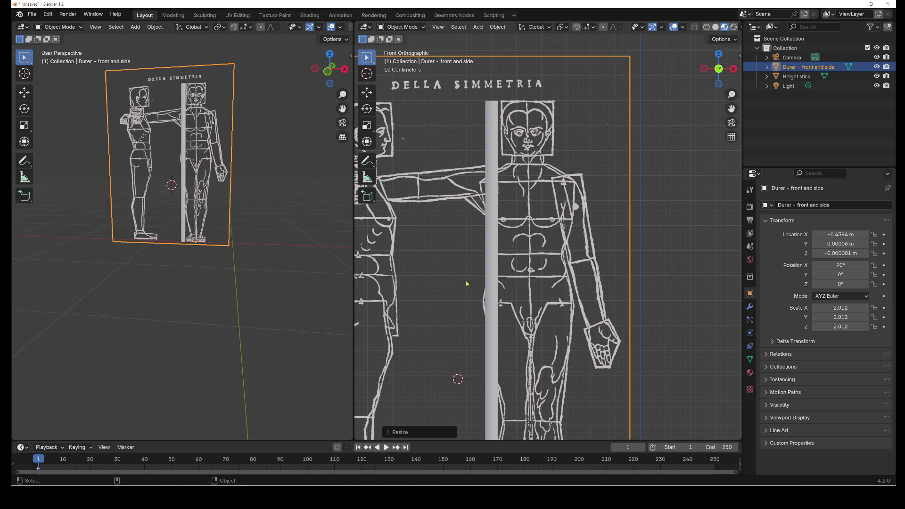
{"action": "scroll", "coordinate": [466, 283], "scroll_direction": "down", "scroll_amount": 5}
{"action": "scroll", "coordinate": [474, 286], "scroll_direction": "up", "scroll_amount": 2}
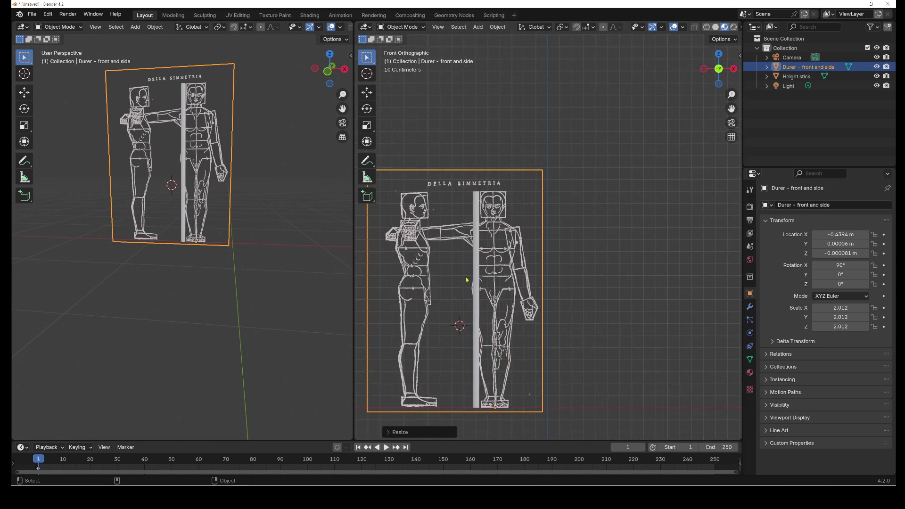
{"action": "middle_click_drag", "start_coordinate": [459, 277], "coordinate": [494, 221], "text": "shift"}
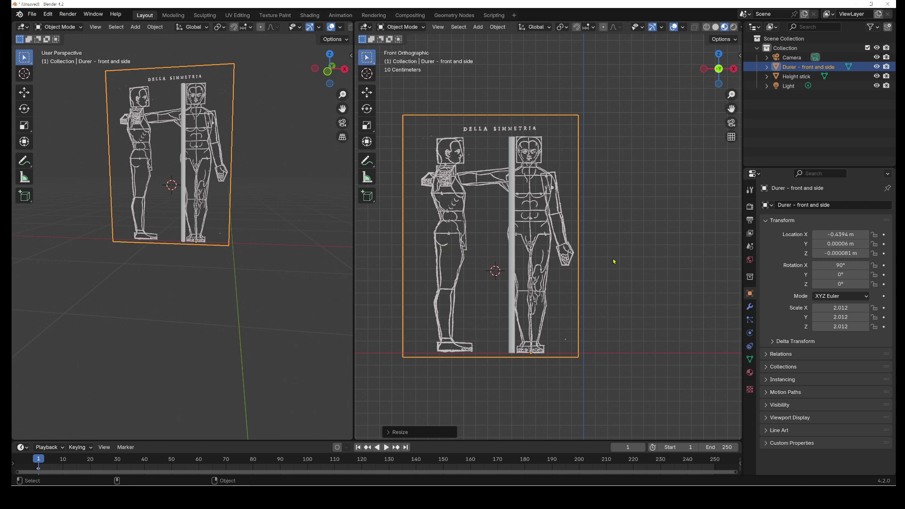
{"action": "key", "text": "Tab"}
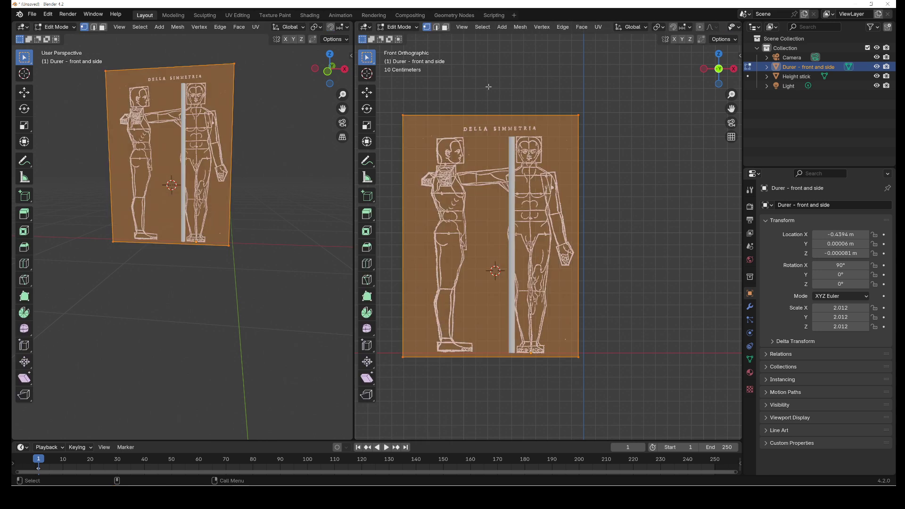
{"action": "left_click", "coordinate": [390, 160]}
{"action": "left_click_drag", "start_coordinate": [396, 94], "coordinate": [498, 92]}
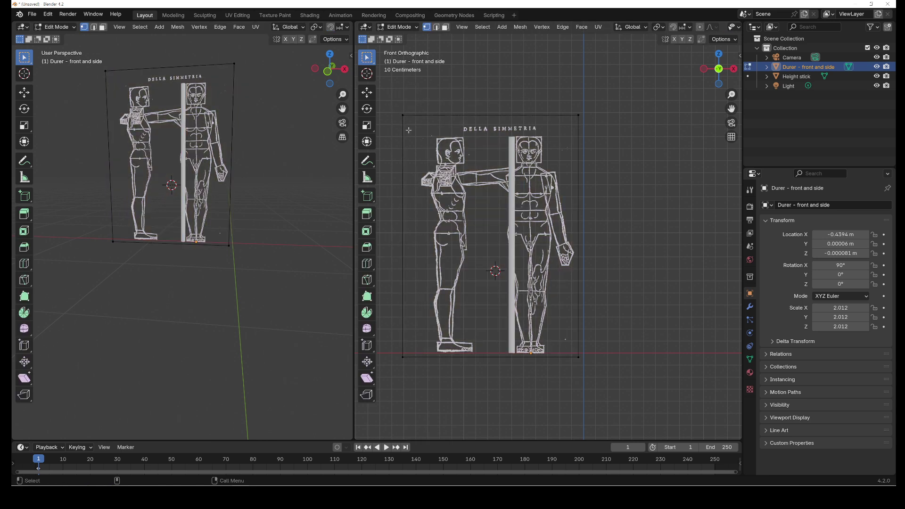
{"action": "left_click_drag", "start_coordinate": [397, 103], "coordinate": [435, 384]}
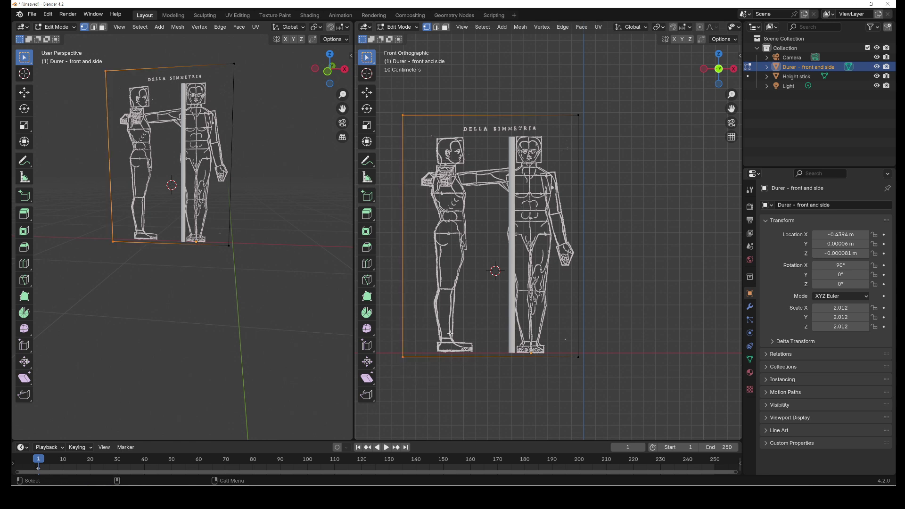
{"action": "key", "text": "g"}
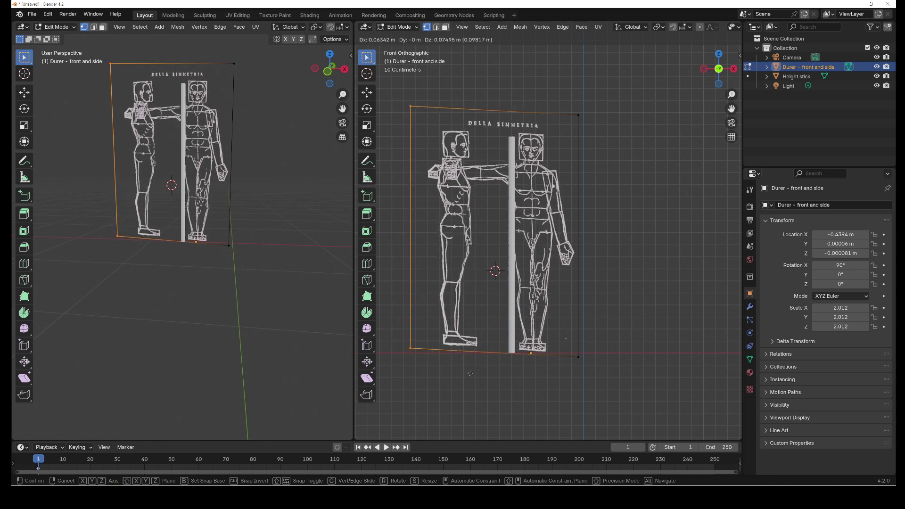
{"action": "key", "text": "x"}
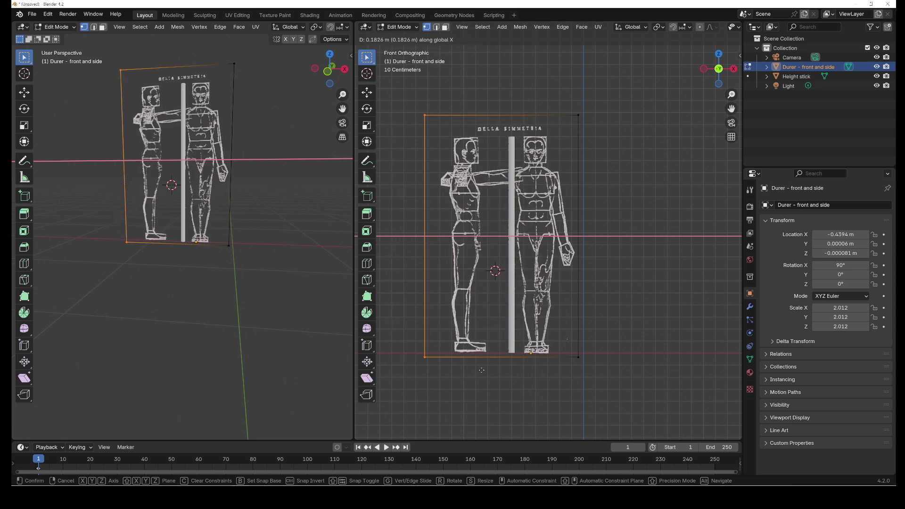
{"action": "left_click", "coordinate": [527, 391]}
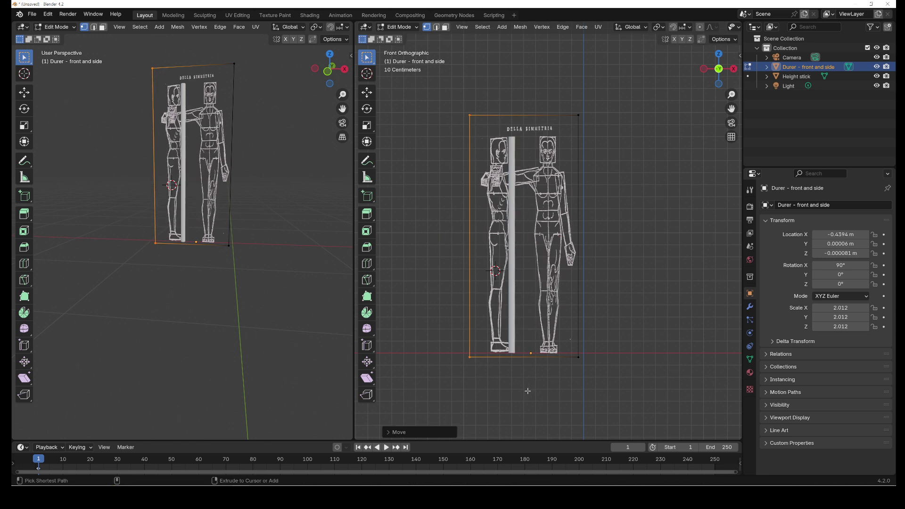
{"action": "key", "text": "ctrl+z"}
Edge-slide the plane's left edge right past the side figure, then leave Edit Mode.
{"action": "left_click", "coordinate": [516, 323]}
{"action": "left_click_drag", "start_coordinate": [388, 93], "coordinate": [430, 376]}
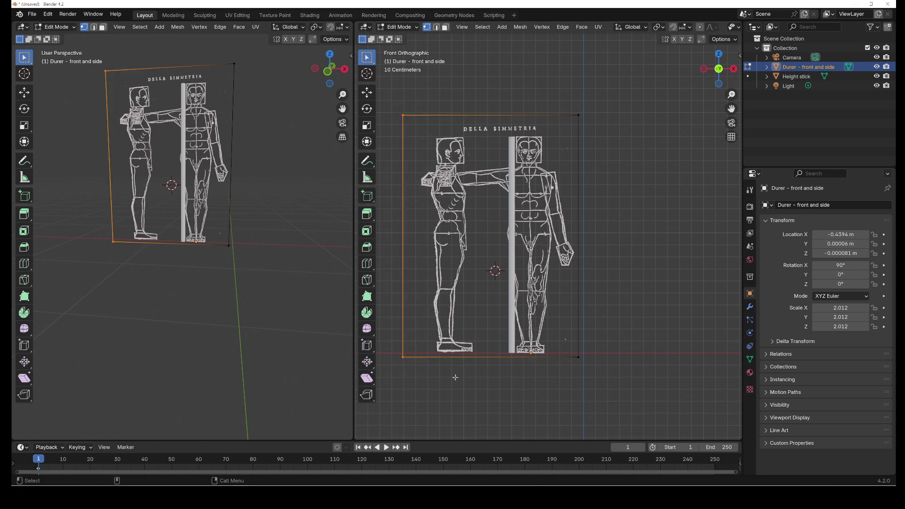
{"action": "key", "text": "g"}
{"action": "key", "text": "g"}
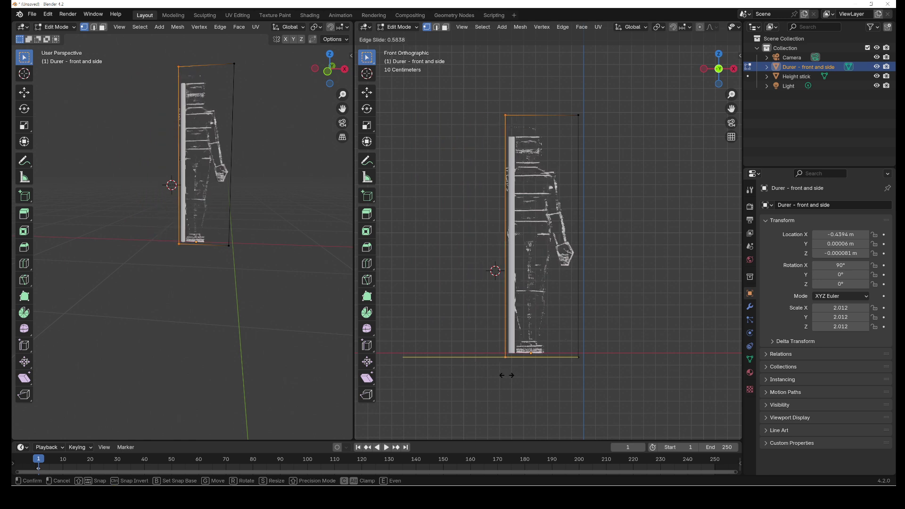
{"action": "left_click", "coordinate": [492, 374]}
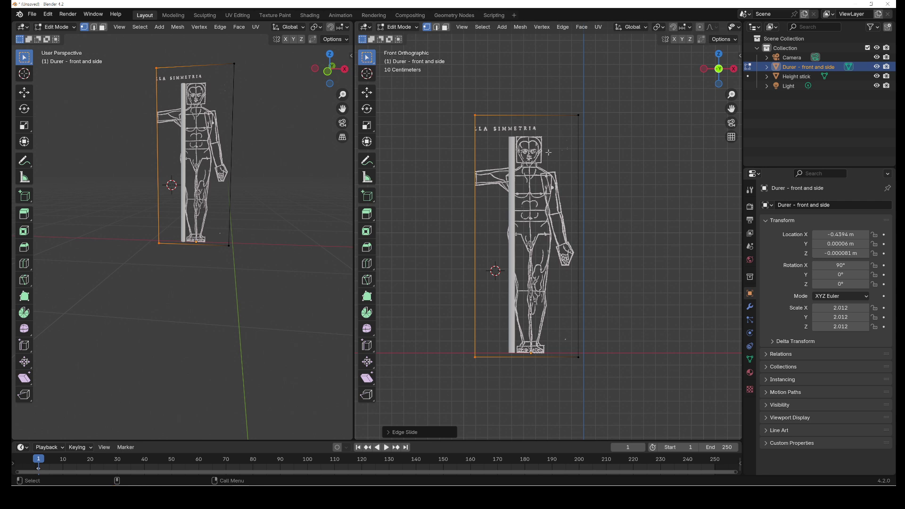
{"action": "key", "text": "Tab"}
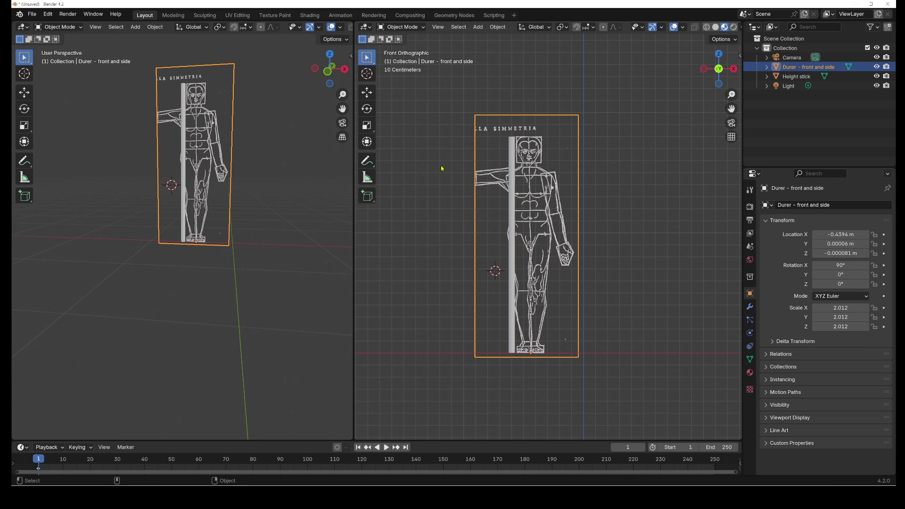
Re-slide the left edge left, then back right, to keep the outstretched arm and 'LLA SIMMETRIA' title.
{"action": "key", "text": "Tab"}
{"action": "left_click_drag", "start_coordinate": [441, 100], "coordinate": [498, 370]}
{"action": "key", "text": "g"}
{"action": "key", "text": "g"}
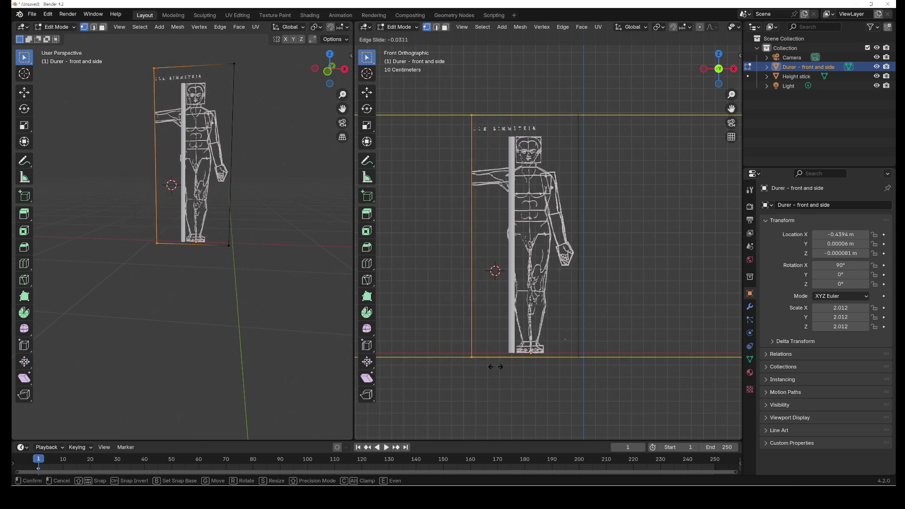
{"action": "left_click", "coordinate": [495, 367]}
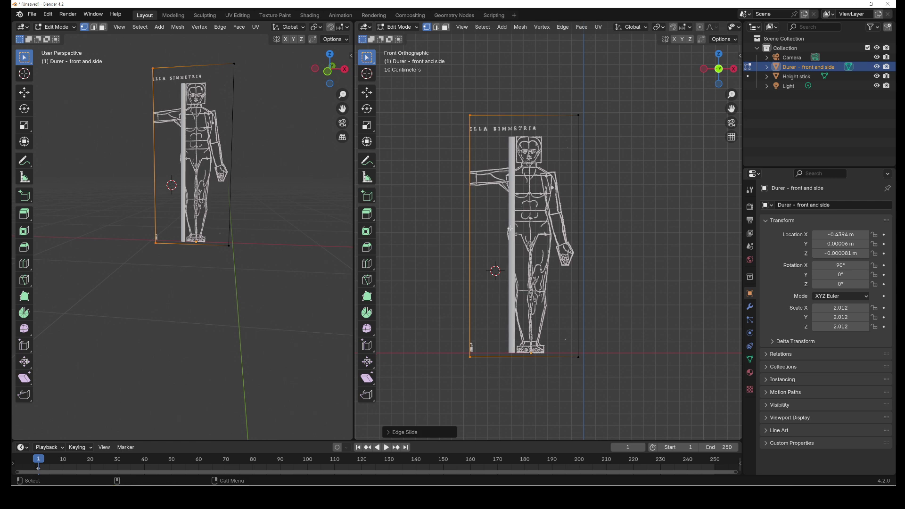
{"action": "left_click_drag", "start_coordinate": [440, 82], "coordinate": [508, 375]}
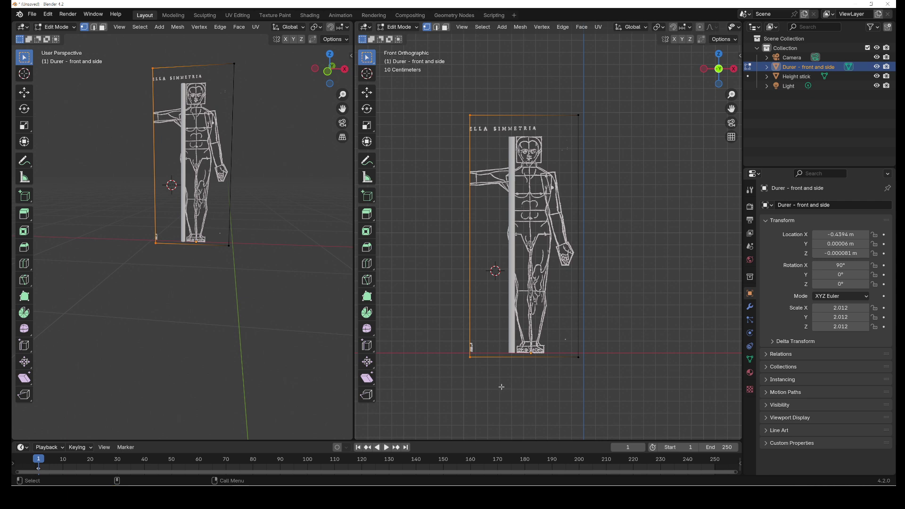
{"action": "key", "text": "g"}
{"action": "key", "text": "g"}
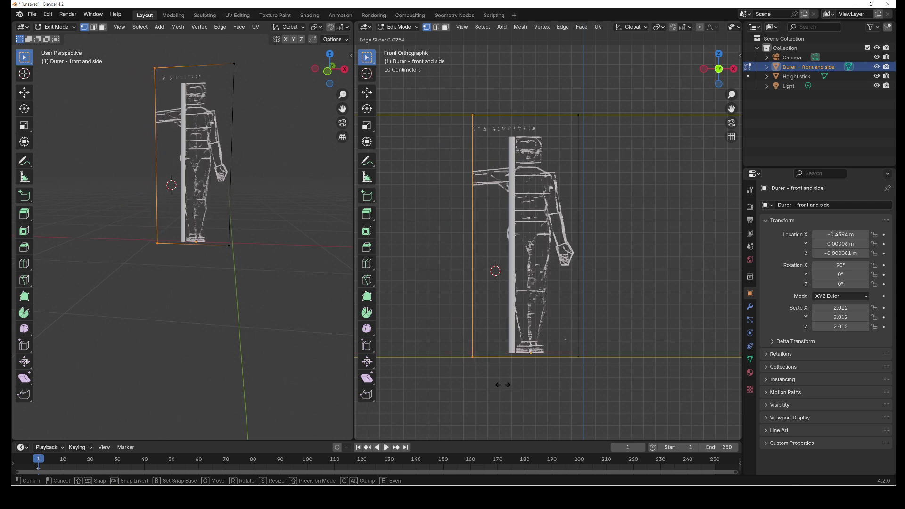
{"action": "left_click", "coordinate": [501, 381]}
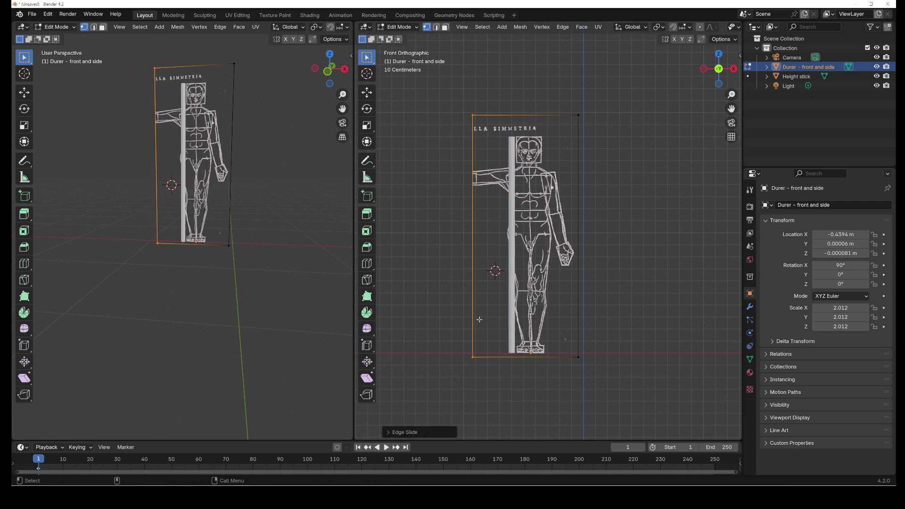
{"action": "key", "text": "Tab"}
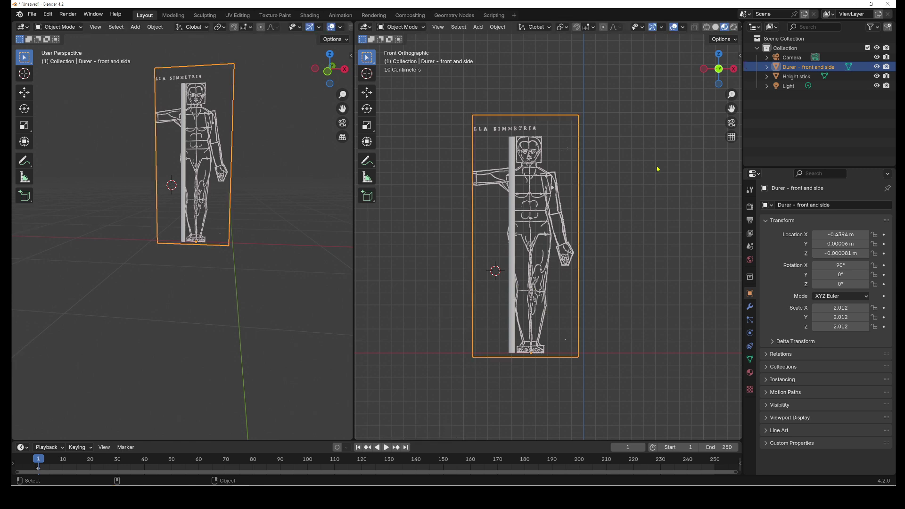
Hide the Height stick and reset its X location to 0.
{"action": "left_click", "coordinate": [801, 77]}
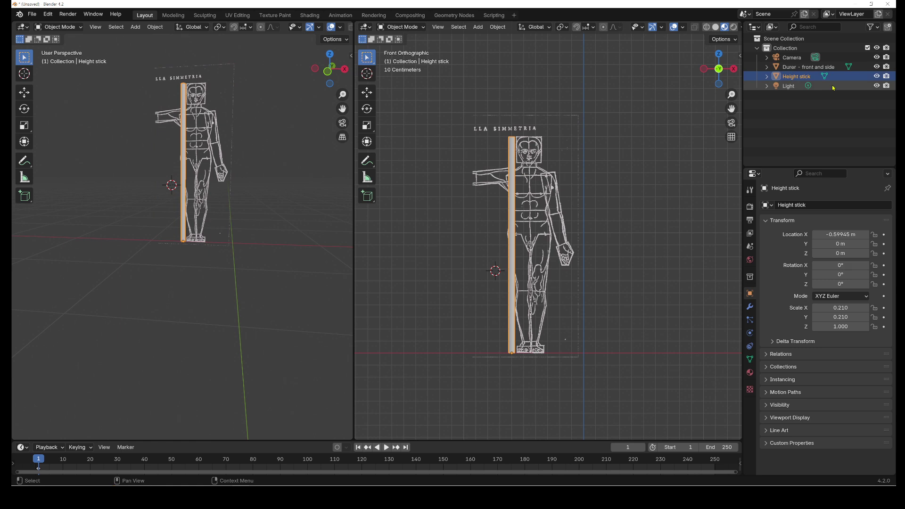
{"action": "left_click", "coordinate": [876, 76]}
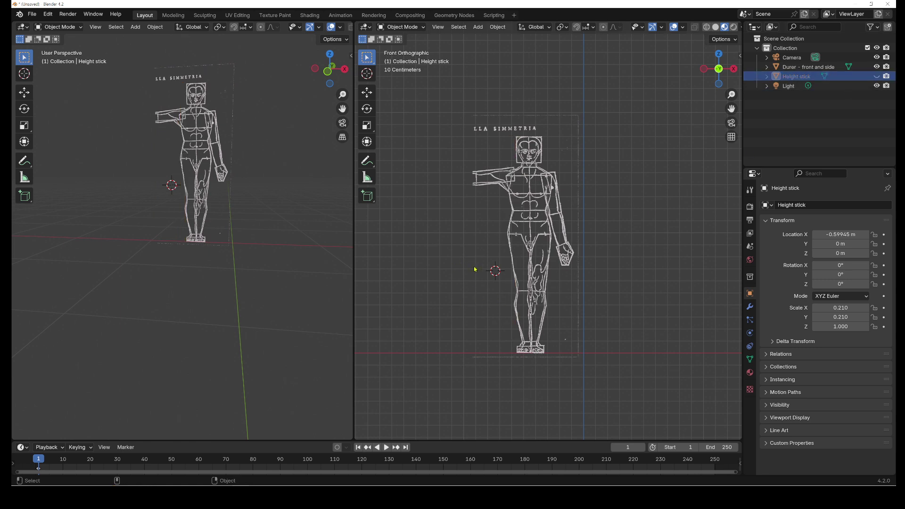
{"action": "middle_click_drag", "start_coordinate": [511, 281], "coordinate": [503, 150]}
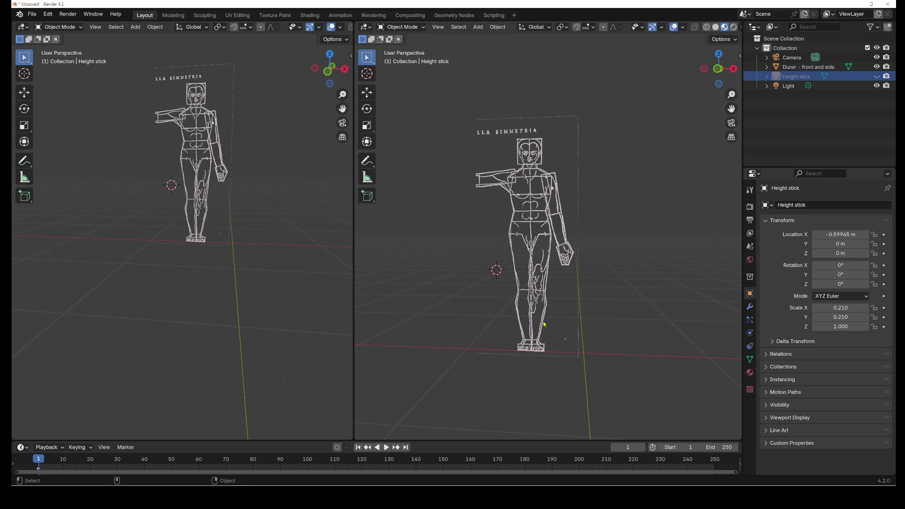
{"action": "key", "text": "BackSpace"}
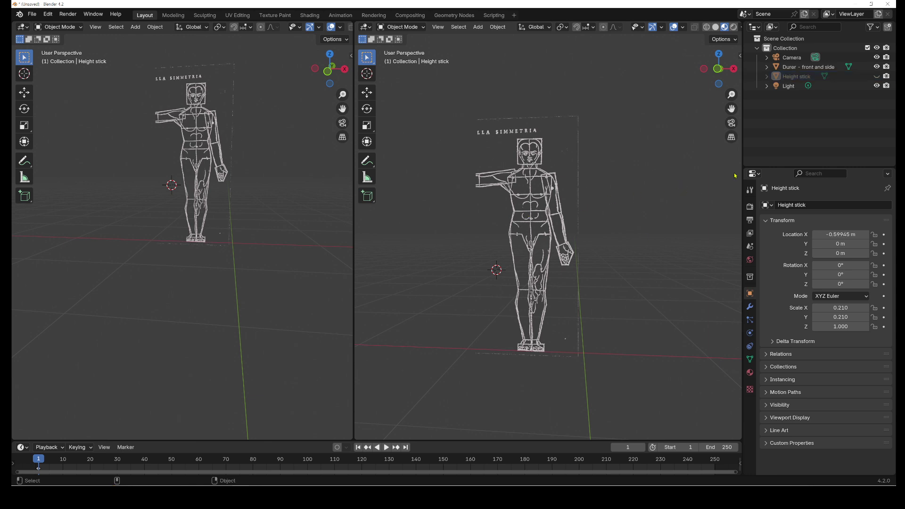
Clear the Durer image plane's location to the world origin with Alt+G.
{"action": "left_click", "coordinate": [792, 70]}
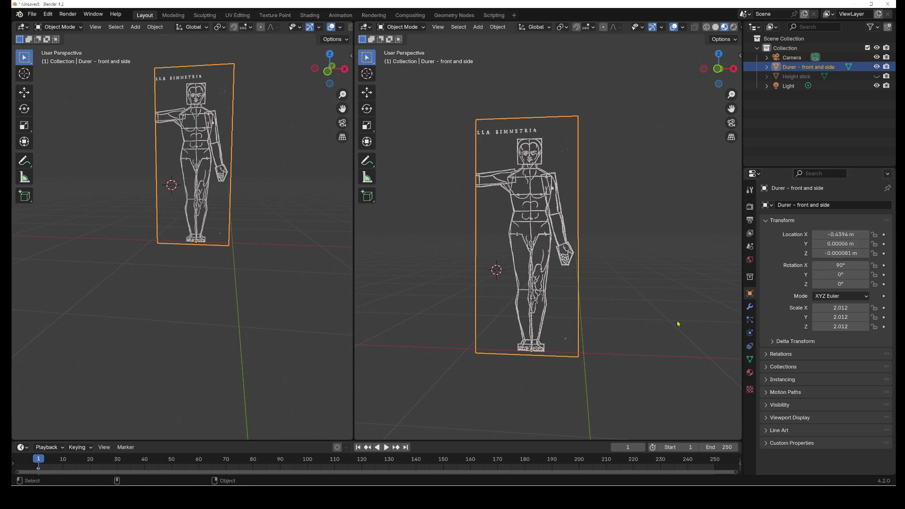
{"action": "key", "text": "alt+g"}
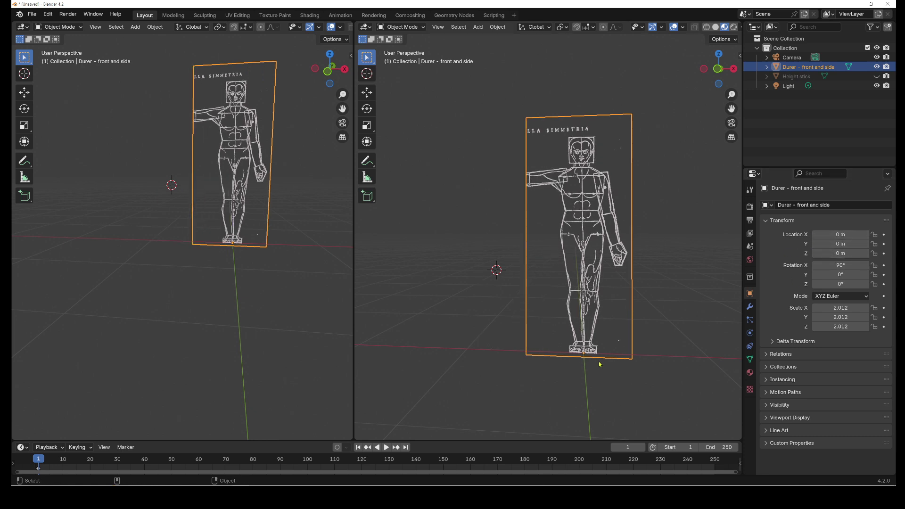
{"action": "middle_click_drag", "start_coordinate": [596, 342], "coordinate": [540, 277]}
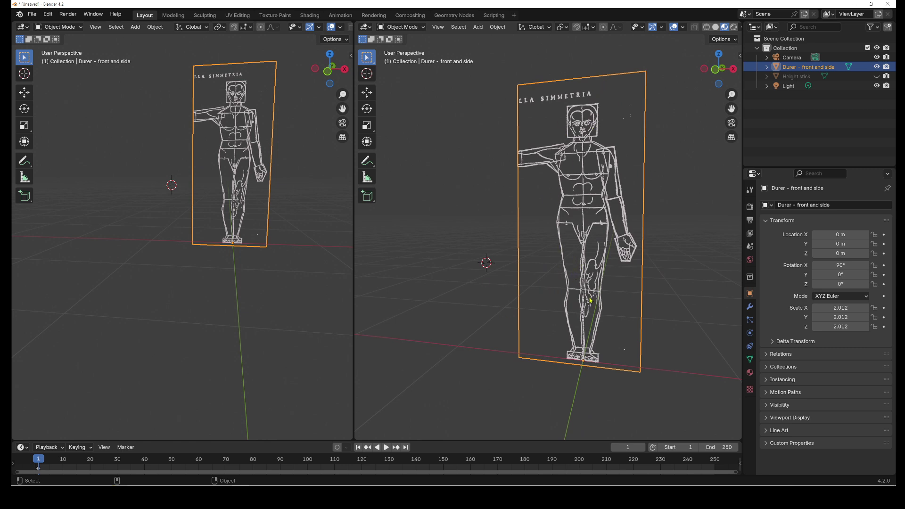
Paste a duplicate of the Durer plane, rename the original 'Durer - front', and hide it.
{"action": "left_click", "coordinate": [787, 67], "text": "ctrl"}
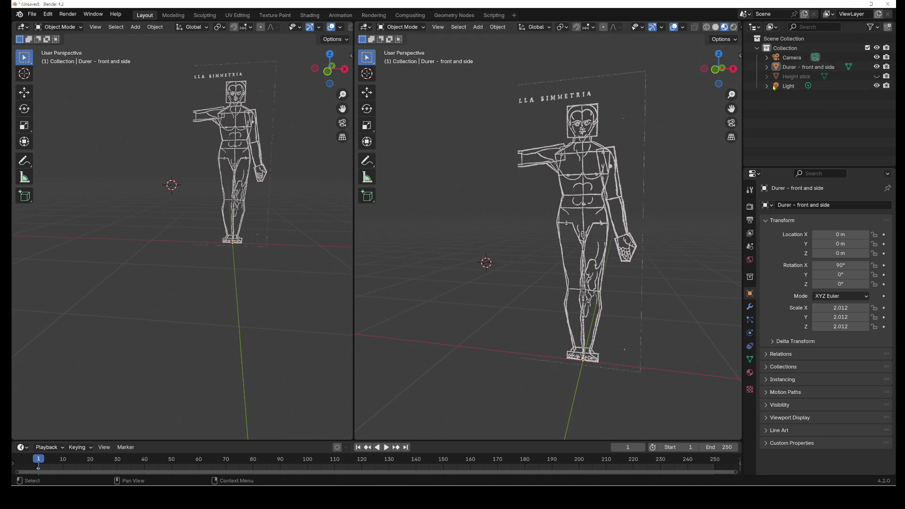
{"action": "left_click", "coordinate": [790, 68]}
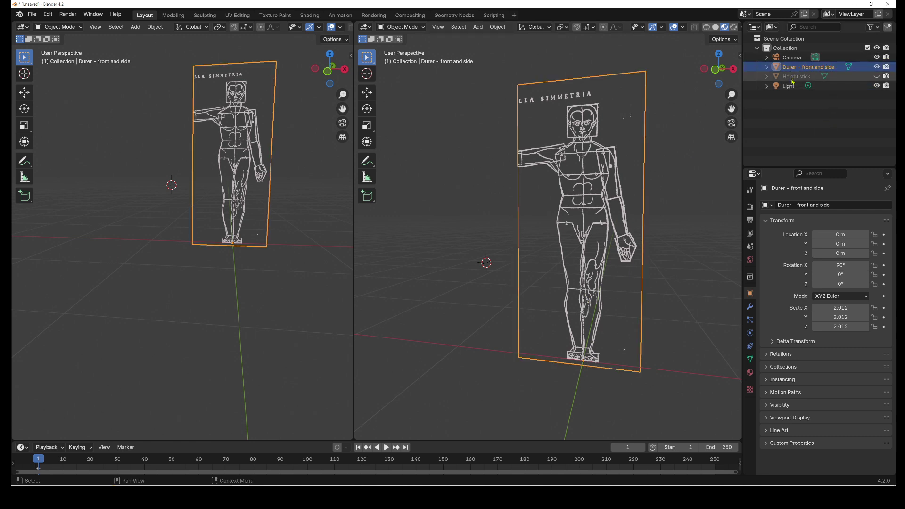
{"action": "key", "text": "ctrl+v"}
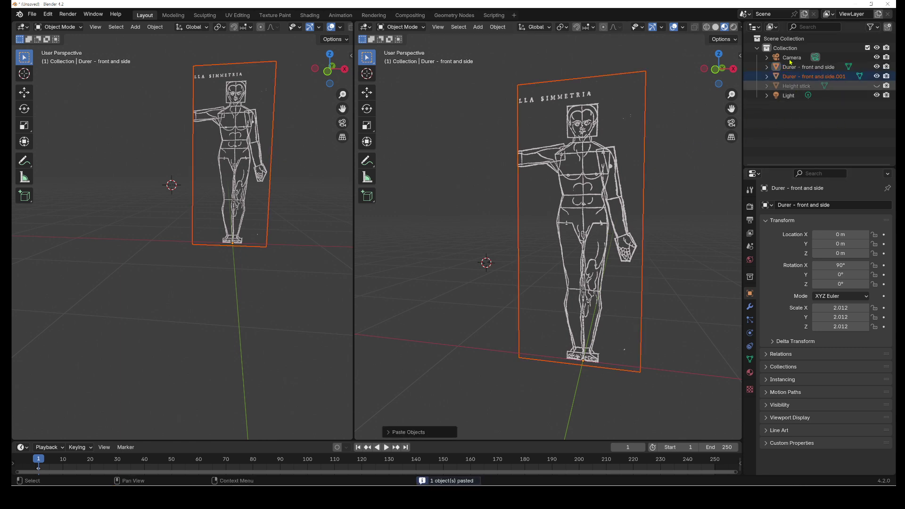
{"action": "left_click", "coordinate": [807, 68]}
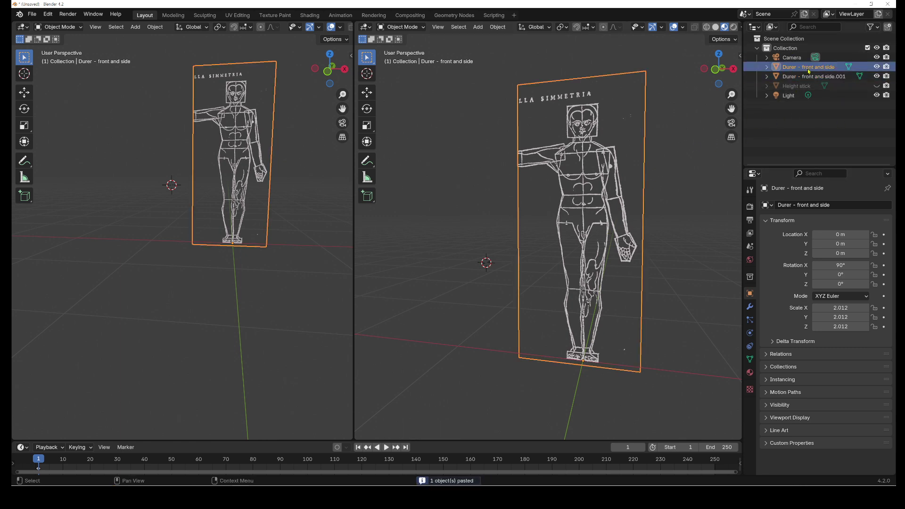
{"action": "double_click", "coordinate": [800, 67]}
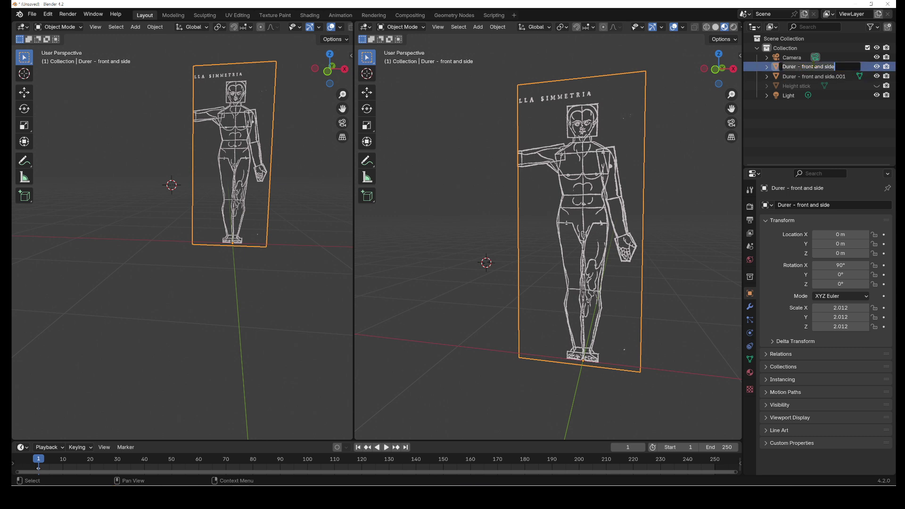
{"action": "key", "text": "End"}
{"action": "key", "text": "BackSpace"}
{"action": "key", "text": "BackSpace"}
{"action": "key", "text": "BackSpace"}
{"action": "key", "text": "BackSpace"}
{"action": "key", "text": "BackSpace"}
{"action": "key", "text": "BackSpace"}
{"action": "key", "text": "BackSpace"}
{"action": "key", "text": "BackSpace"}
{"action": "key", "text": "BackSpace"}
{"action": "key", "text": "Return"}
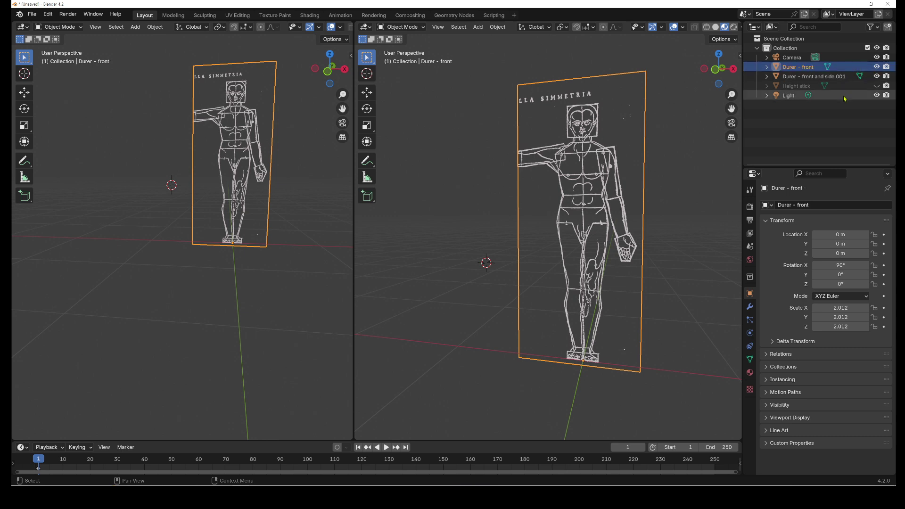
{"action": "left_click", "coordinate": [875, 68]}
Rename the duplicated plane 'Durer - side', removing the .001 suffix.
{"action": "left_click", "coordinate": [801, 76]}
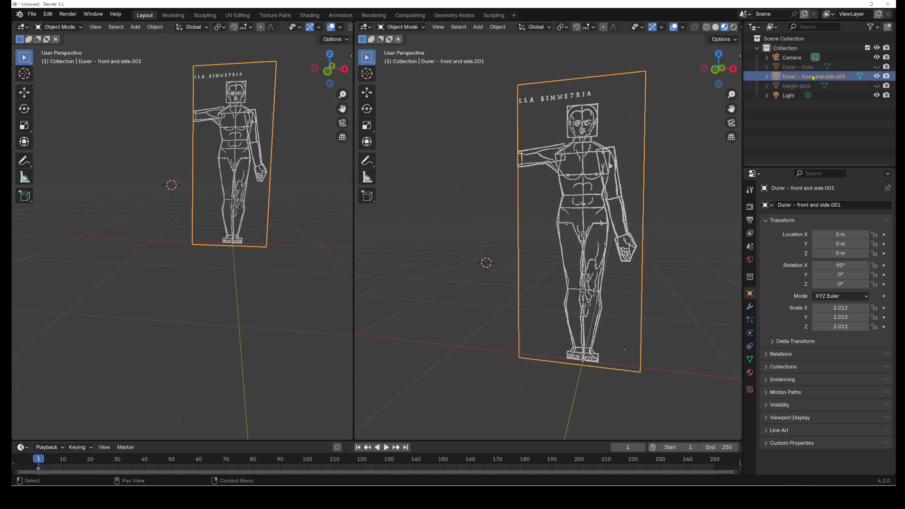
{"action": "double_click", "coordinate": [800, 75]}
{"action": "left_click", "coordinate": [822, 76]}
{"action": "key", "text": "BackSpace"}
{"action": "key", "text": "BackSpace"}
{"action": "key", "text": "BackSpace"}
{"action": "key", "text": "BackSpace"}
{"action": "key", "text": "BackSpace"}
{"action": "key", "text": "BackSpace"}
{"action": "key", "text": "BackSpace"}
{"action": "key", "text": "BackSpace"}
{"action": "key", "text": "BackSpace"}
{"action": "key", "text": "BackSpace"}
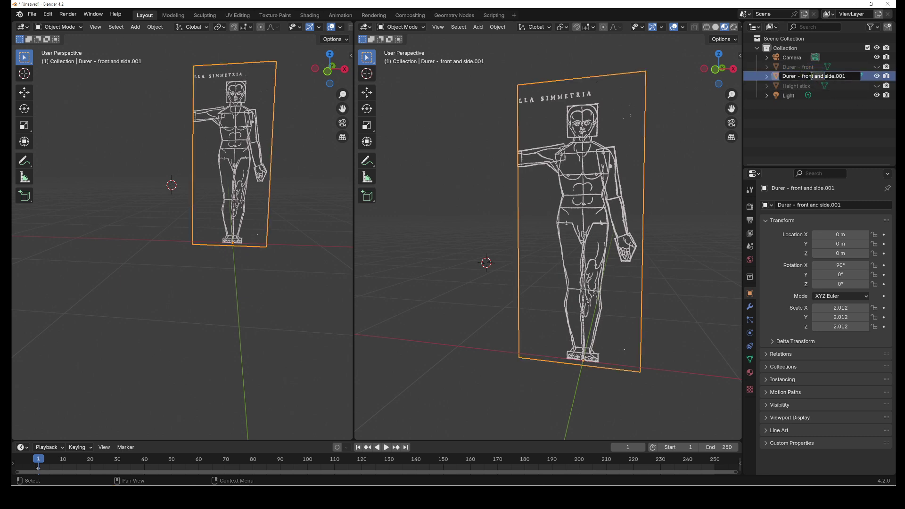
{"action": "key", "text": "Return"}
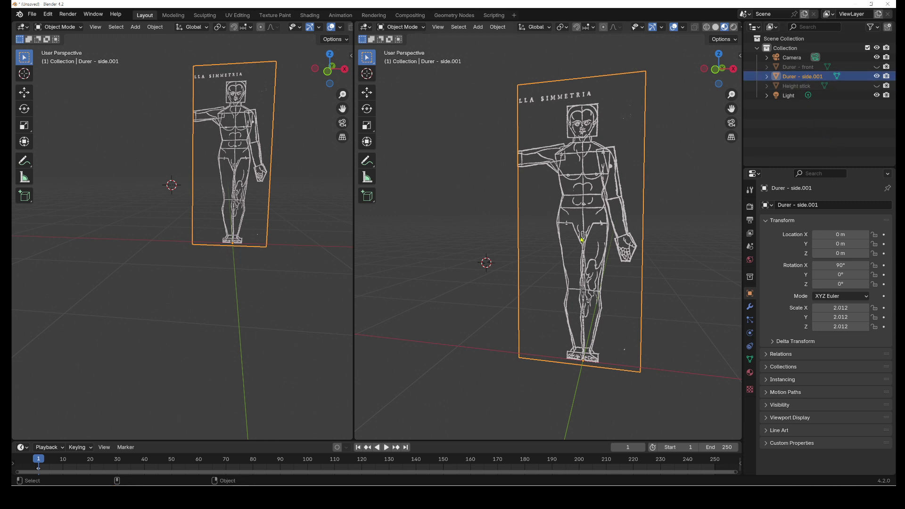
{"action": "key", "text": "KP_1"}
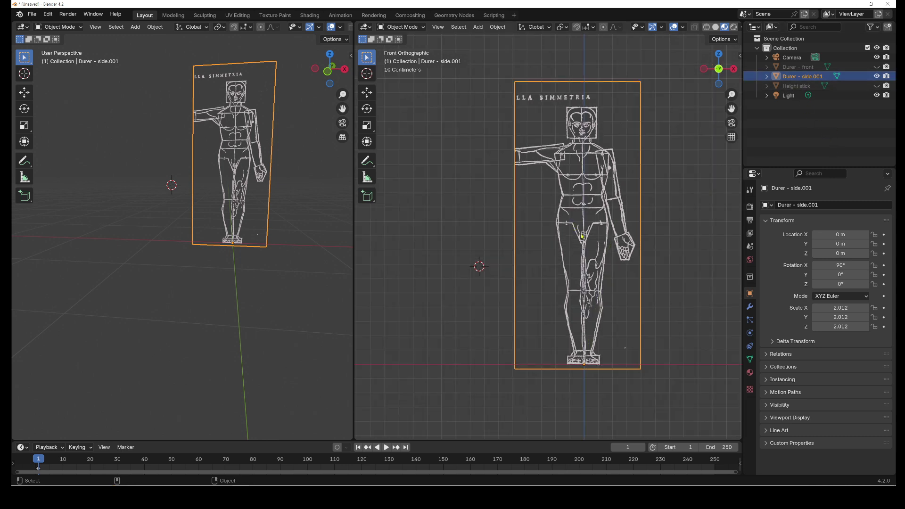
{"action": "double_click", "coordinate": [810, 77]}
{"action": "left_click", "coordinate": [811, 77]}
{"action": "key", "text": "Delete"}
{"action": "key", "text": "Delete"}
{"action": "key", "text": "Return"}
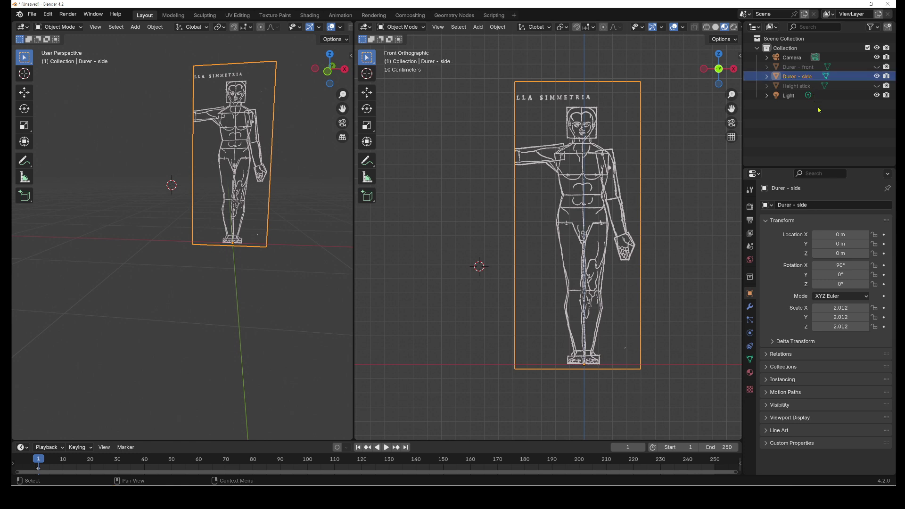
Enter Edit Mode on Durer - side and edge-slide its left edge outward.
{"action": "left_click", "coordinate": [875, 76]}
{"action": "left_click", "coordinate": [875, 76]}
{"action": "left_click", "coordinate": [876, 76]}
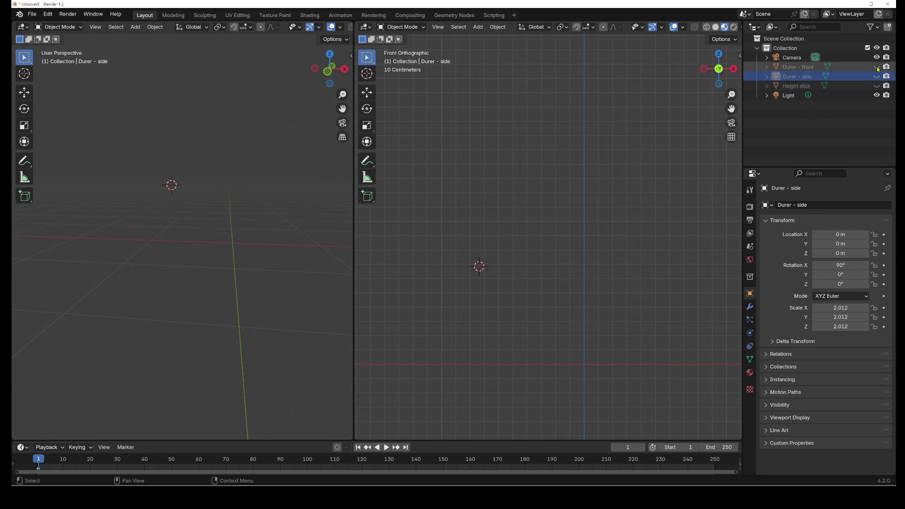
{"action": "left_click", "coordinate": [876, 76]}
{"action": "left_click", "coordinate": [876, 76]}
{"action": "left_click", "coordinate": [877, 76]}
{"action": "left_click", "coordinate": [792, 77]}
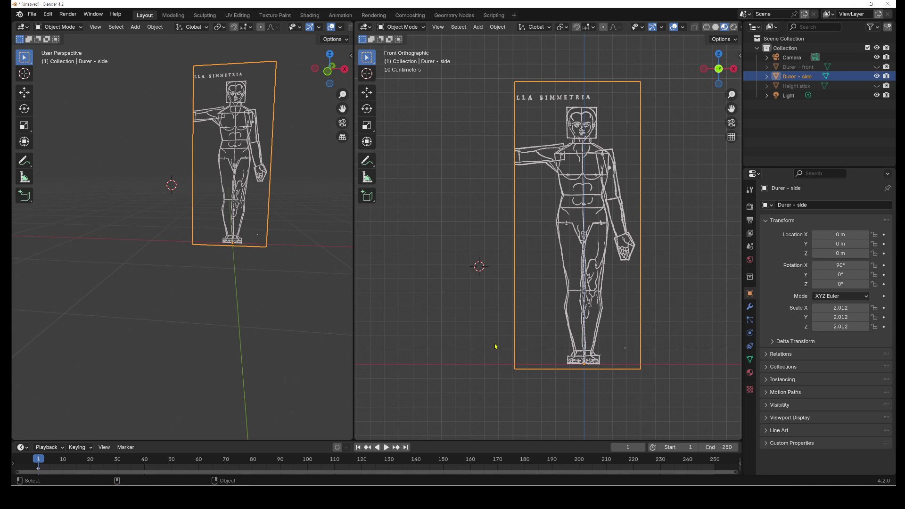
{"action": "key", "text": "Tab"}
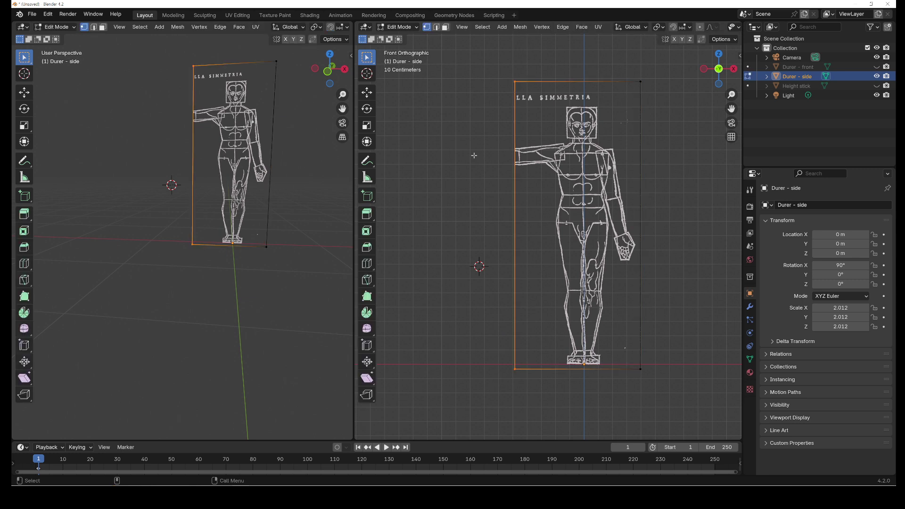
{"action": "left_click_drag", "start_coordinate": [481, 61], "coordinate": [550, 391]}
{"action": "key", "text": "g"}
{"action": "key", "text": "g"}
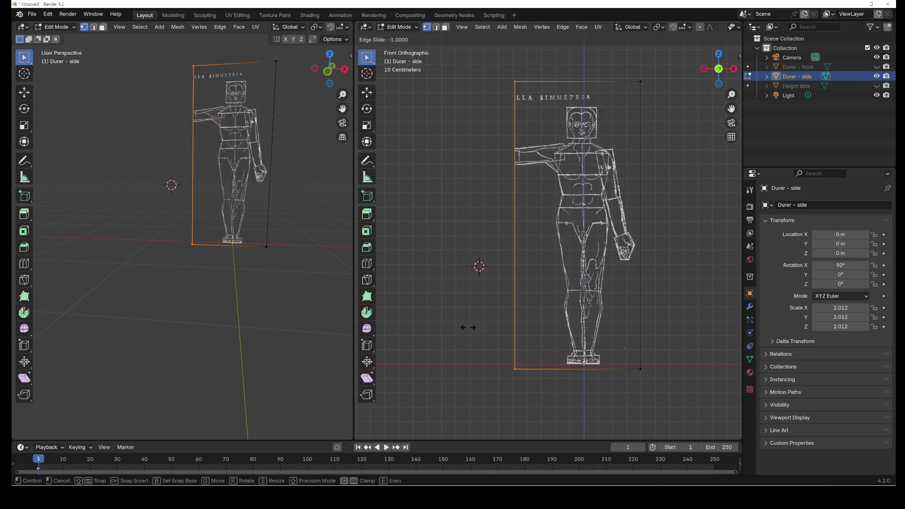
{"action": "left_click", "coordinate": [501, 335]}
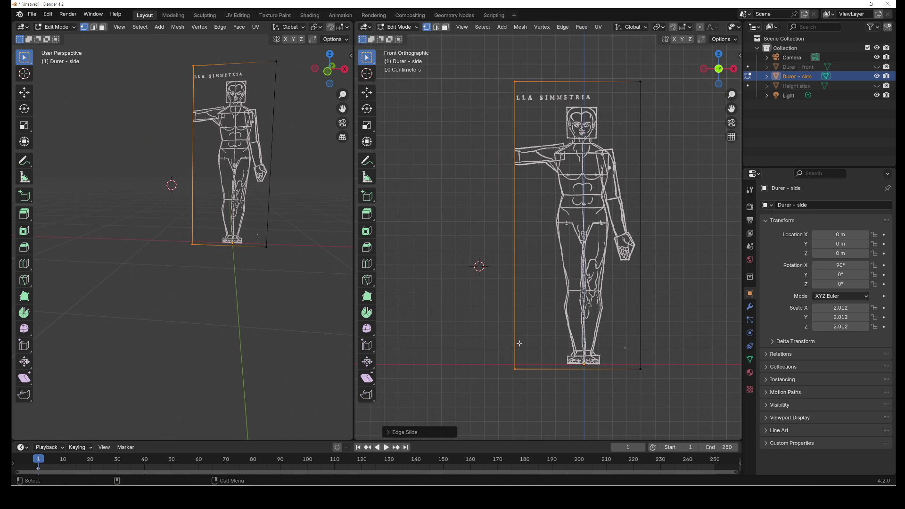
{"action": "key", "text": "g"}
{"action": "key", "text": "g"}
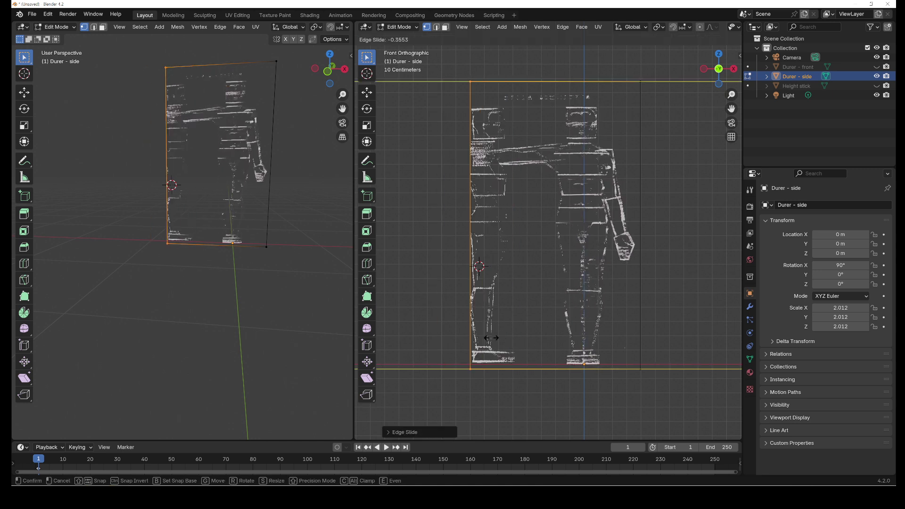
{"action": "left_click_drag", "start_coordinate": [488, 337], "coordinate": [472, 339]}
{"action": "left_click", "coordinate": [472, 340]}
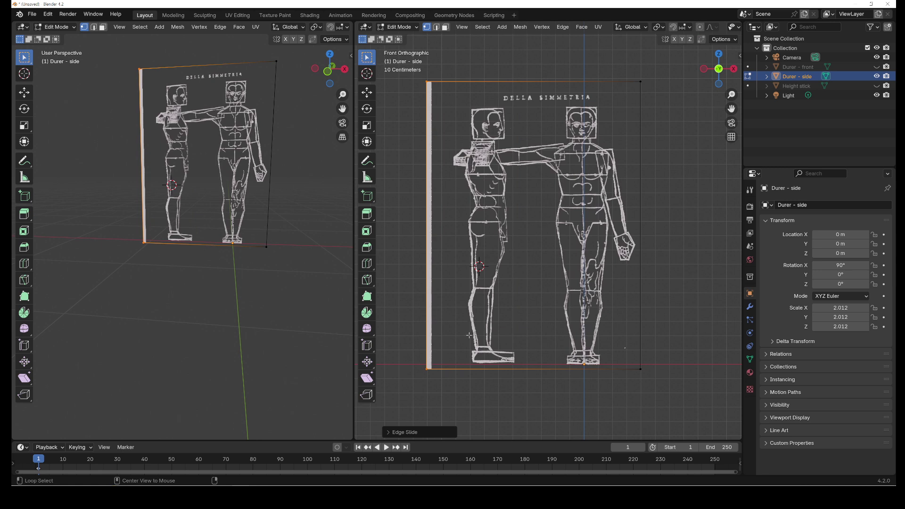
{"action": "left_click", "coordinate": [502, 329]}
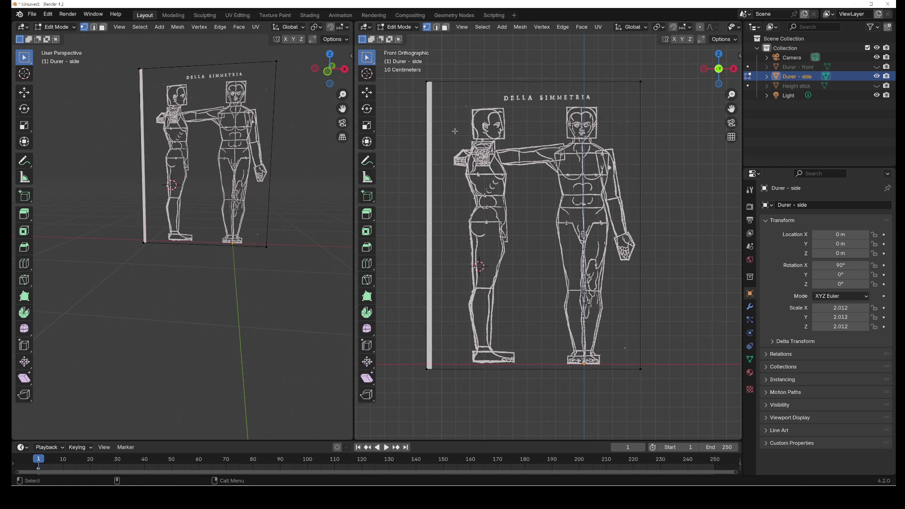
Nudge the left border inward and slide the right border in to crop out the front figure.
{"action": "left_click_drag", "start_coordinate": [422, 74], "coordinate": [451, 382]}
{"action": "key", "text": "g"}
{"action": "key", "text": "g"}
{"action": "left_click", "coordinate": [456, 375]}
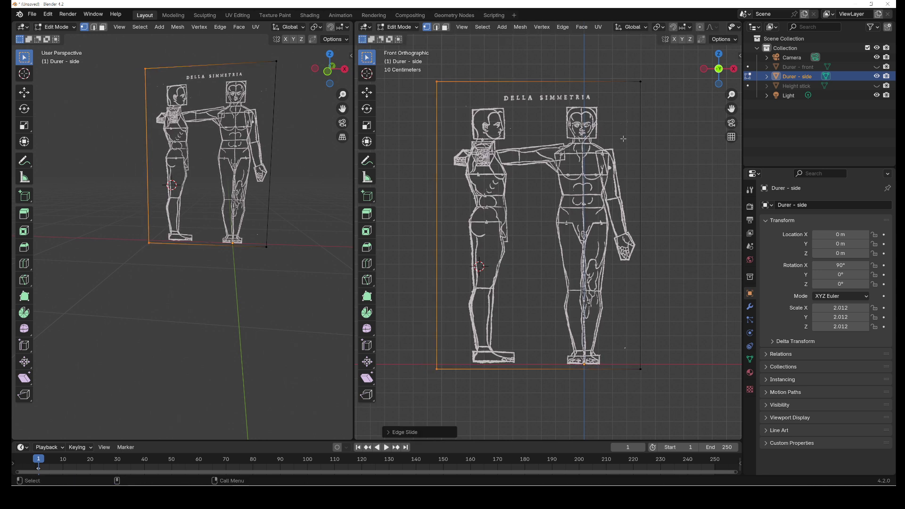
{"action": "left_click_drag", "start_coordinate": [603, 62], "coordinate": [664, 382]}
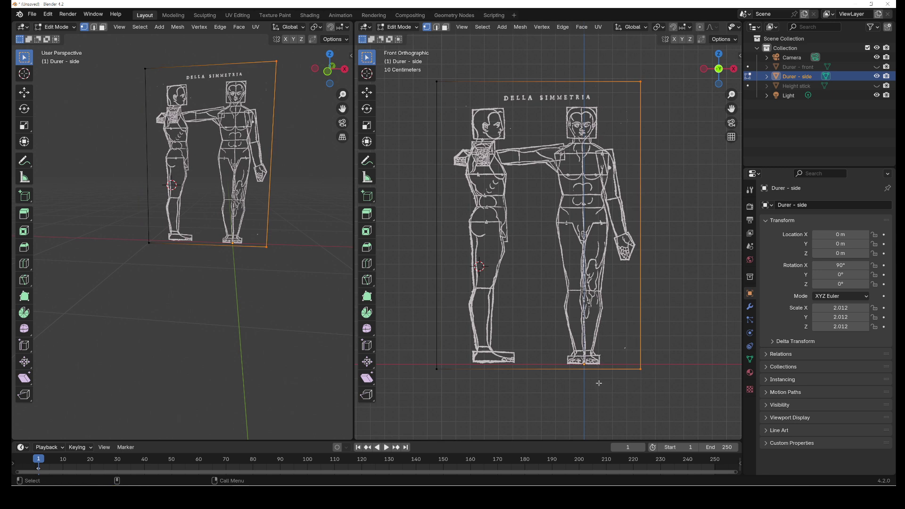
{"action": "key", "text": "g"}
{"action": "key", "text": "g"}
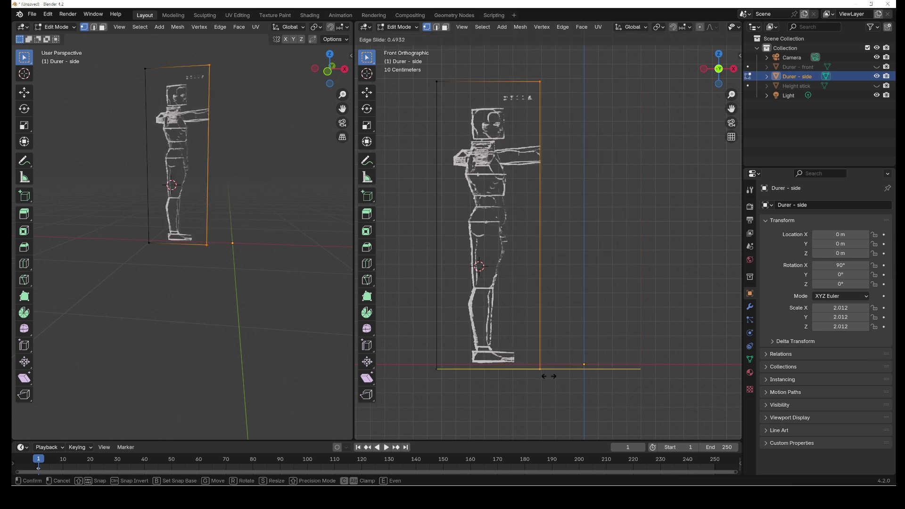
{"action": "left_click", "coordinate": [549, 376]}
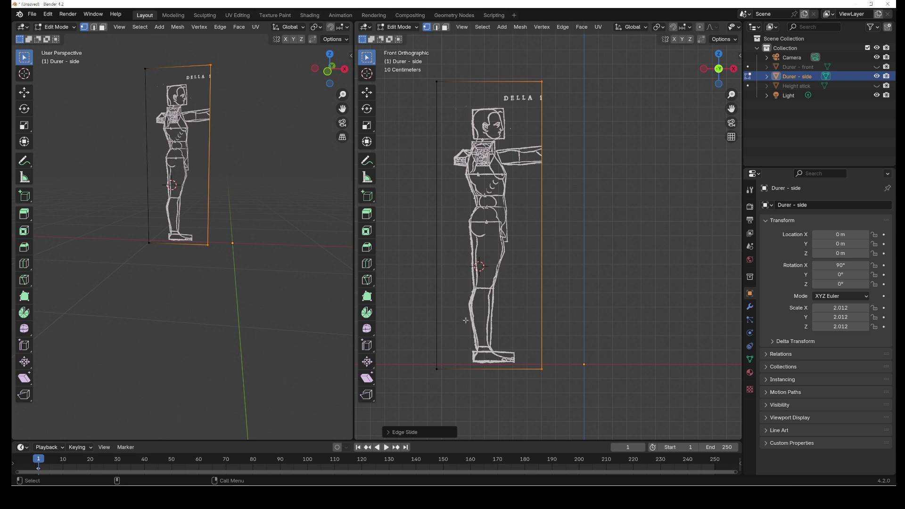
Lower the side plane slightly on Z, put the 3D cursor at the figure's feet, and exit Edit Mode.
{"action": "scroll", "coordinate": [466, 327], "scroll_direction": "up", "scroll_amount": 5}
{"action": "scroll", "coordinate": [521, 415], "scroll_direction": "up", "scroll_amount": 2}
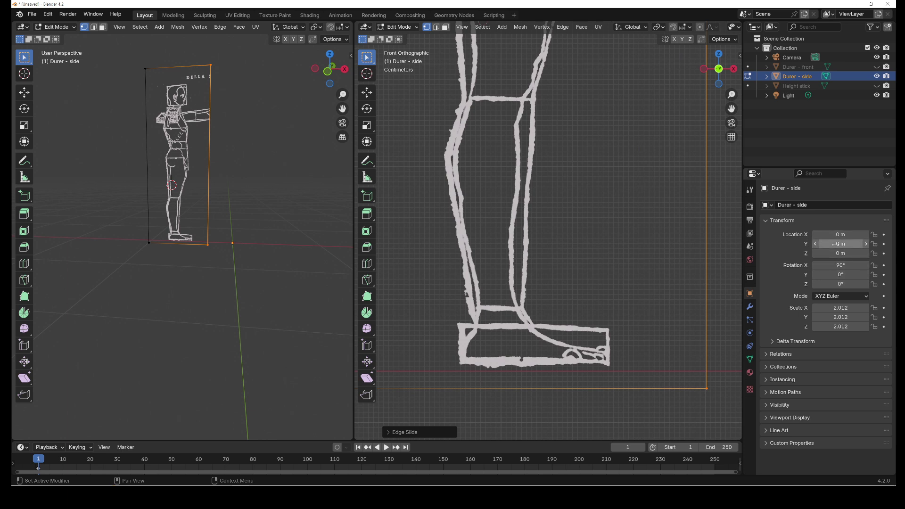
{"action": "left_click_drag", "start_coordinate": [835, 253], "coordinate": [834, 253]}
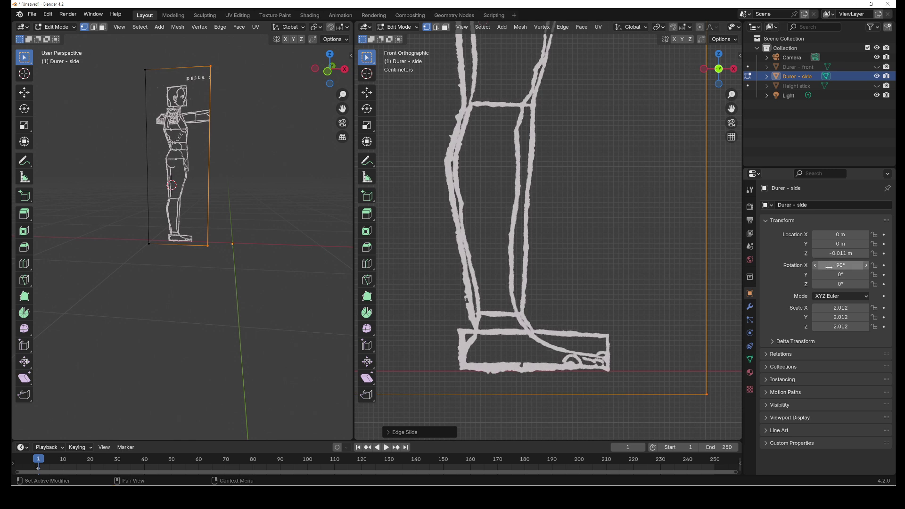
{"action": "left_click", "coordinate": [367, 74]}
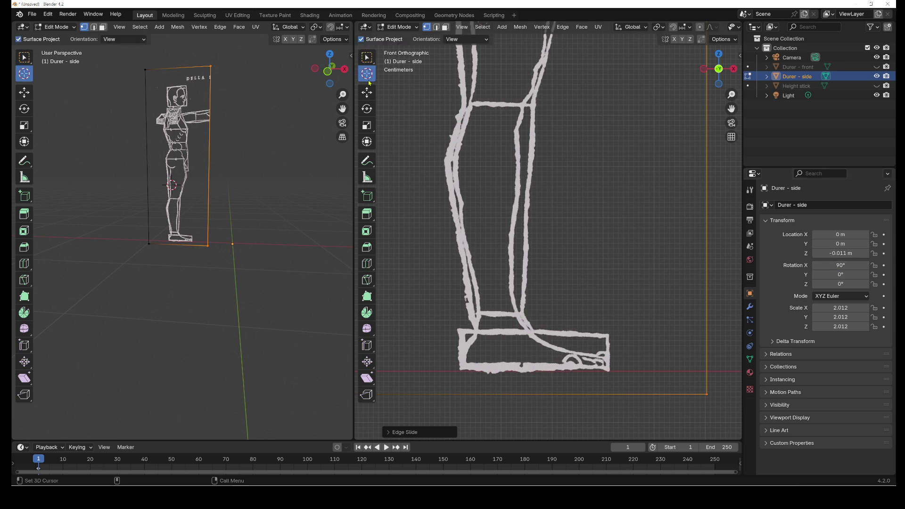
{"action": "left_click", "coordinate": [514, 372]}
{"action": "key", "text": "Tab"}
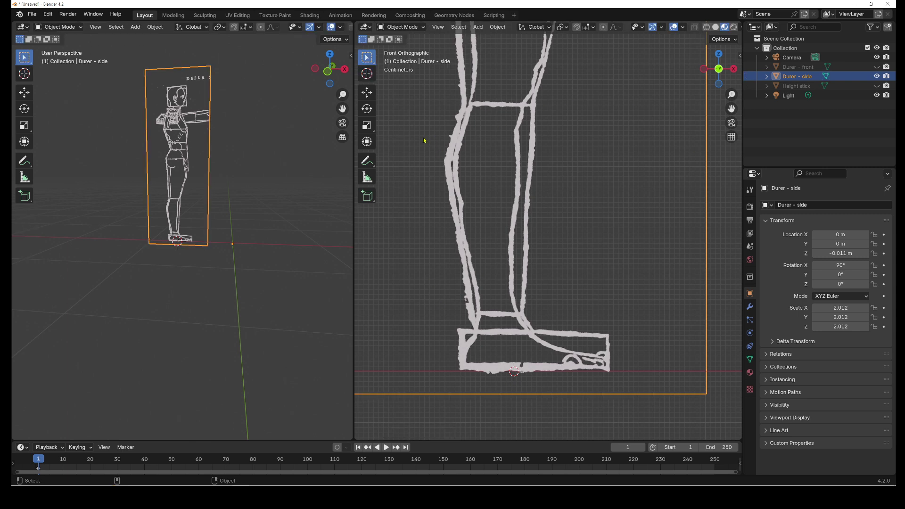
Set Durer - side's origin at the side figure's feet and reset its location to 0 m.
{"action": "left_click", "coordinate": [497, 27]}
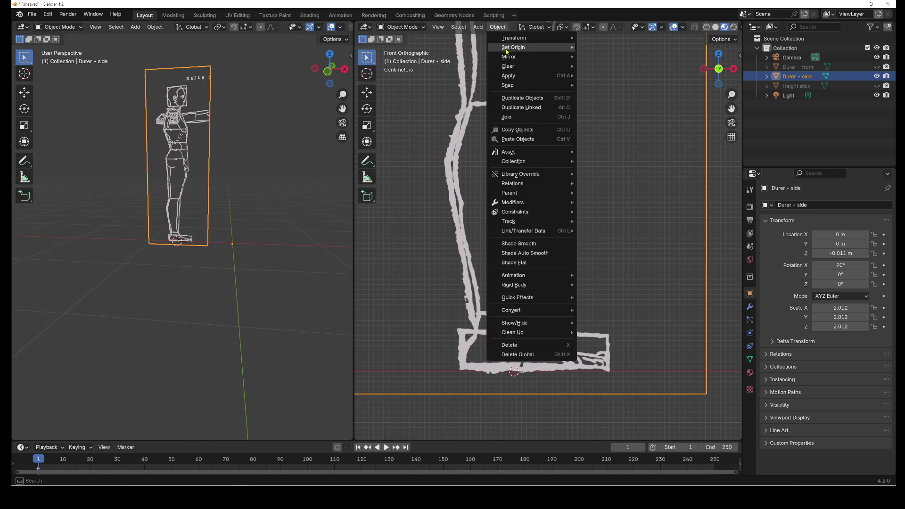
{"action": "mouse_move", "coordinate": [538, 48]}
{"action": "left_click", "coordinate": [606, 77]}
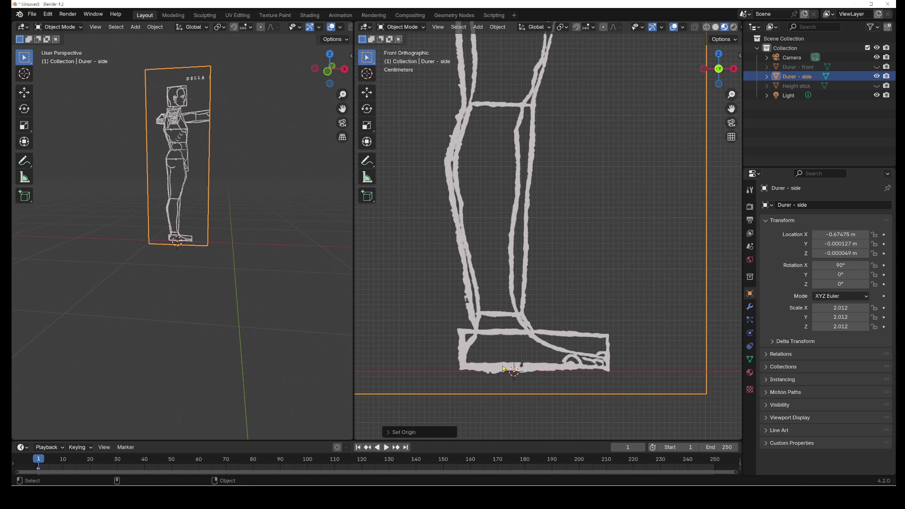
{"action": "scroll", "coordinate": [500, 357], "scroll_direction": "down", "scroll_amount": 5}
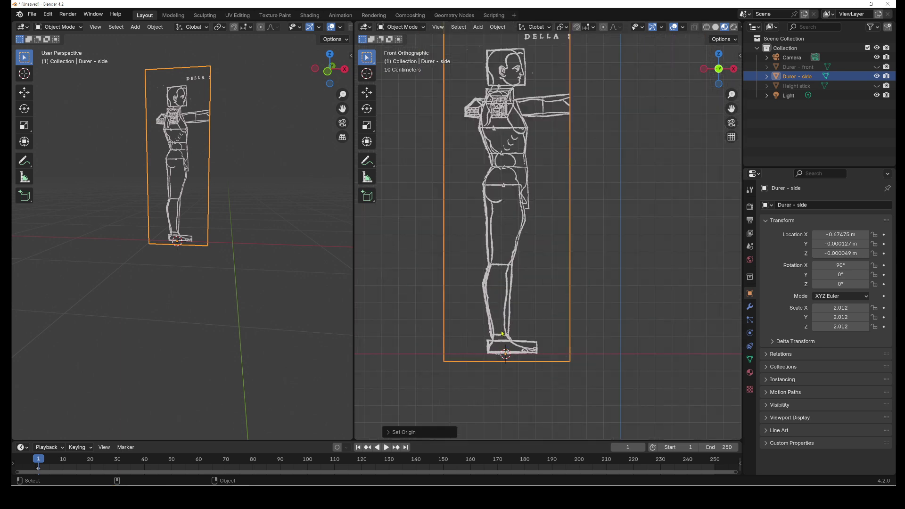
{"action": "middle_click_drag", "start_coordinate": [502, 334], "coordinate": [517, 379], "text": "shift"}
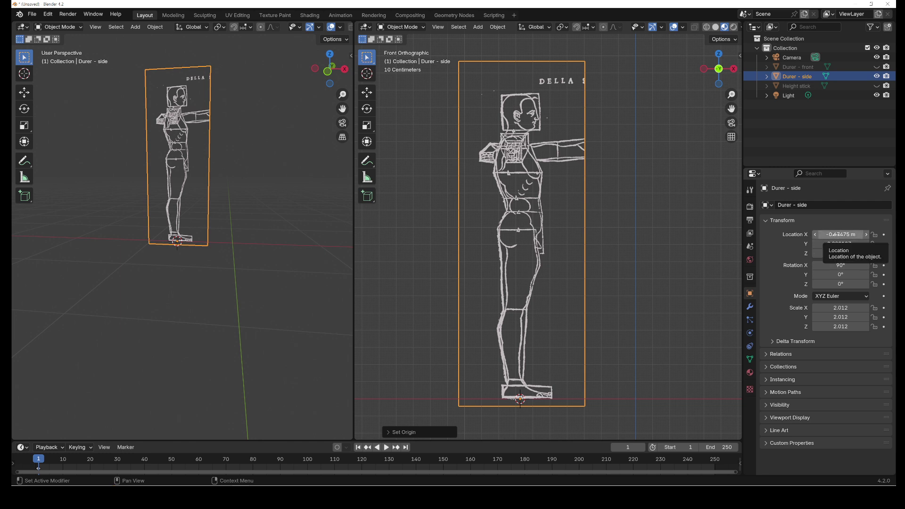
{"action": "key", "text": "BackSpace"}
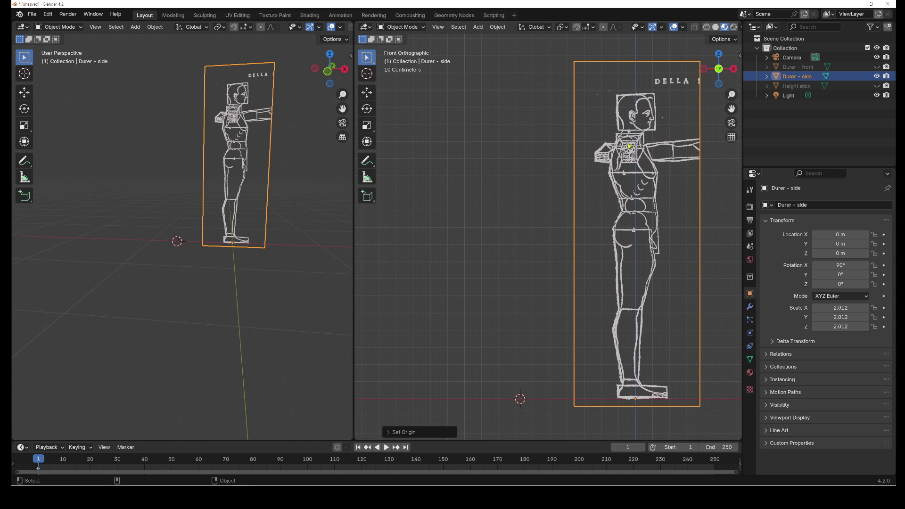
{"action": "middle_click_drag", "start_coordinate": [630, 389], "coordinate": [518, 370]}
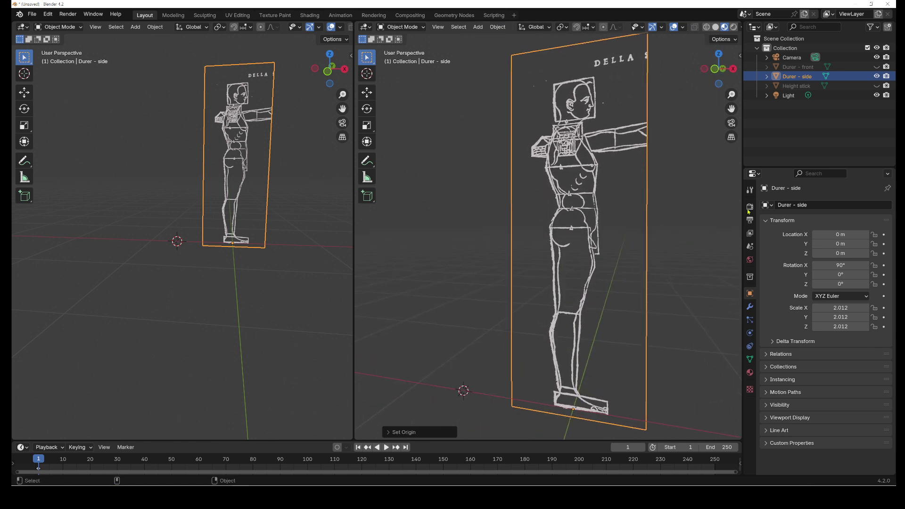
Unhide Durer - front and rotate Durer - side exactly -90° about Z.
{"action": "left_click", "coordinate": [877, 67]}
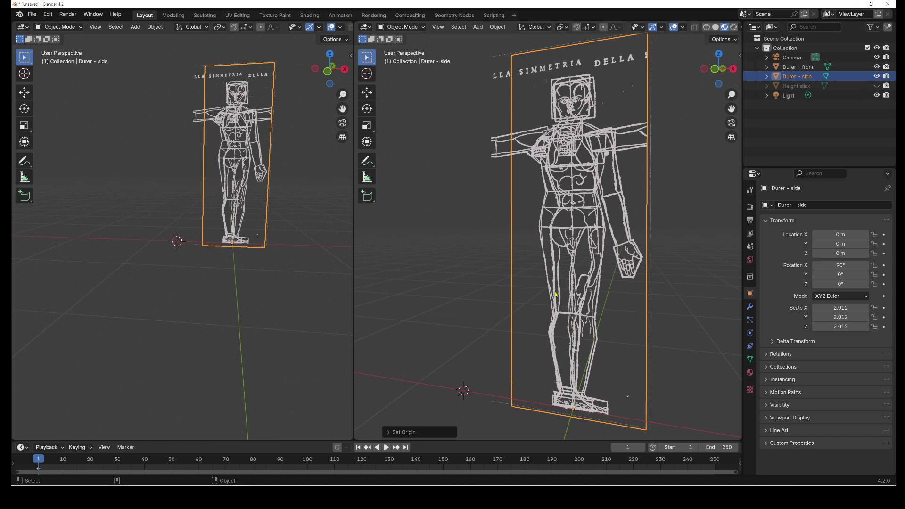
{"action": "left_click", "coordinate": [366, 112]}
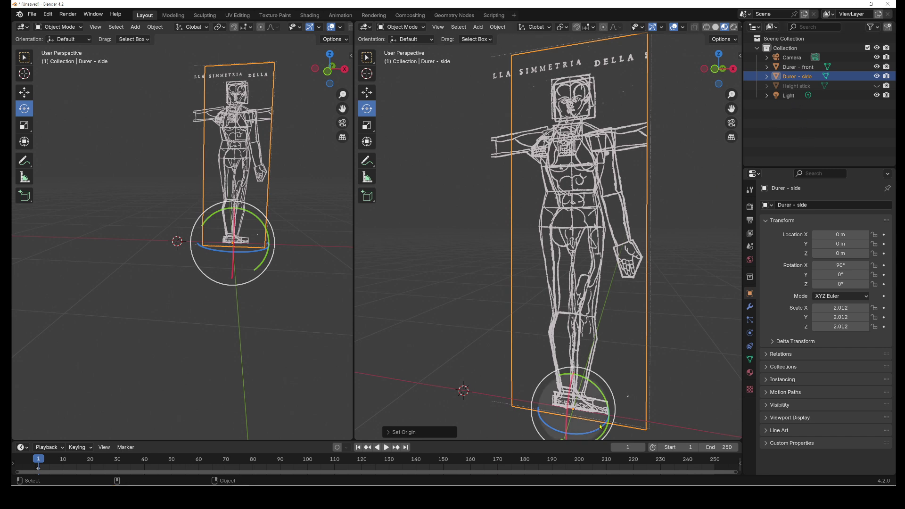
{"action": "left_click_drag", "start_coordinate": [597, 433], "coordinate": [552, 430]}
{"action": "left_click", "coordinate": [391, 432]}
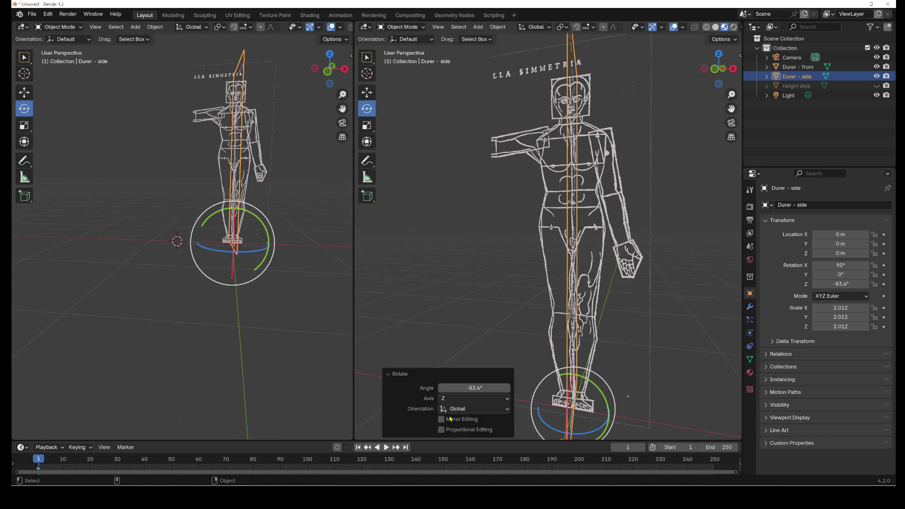
{"action": "left_click", "coordinate": [467, 387]}
{"action": "type", "text": "-90"}
{"action": "key", "text": "Return"}
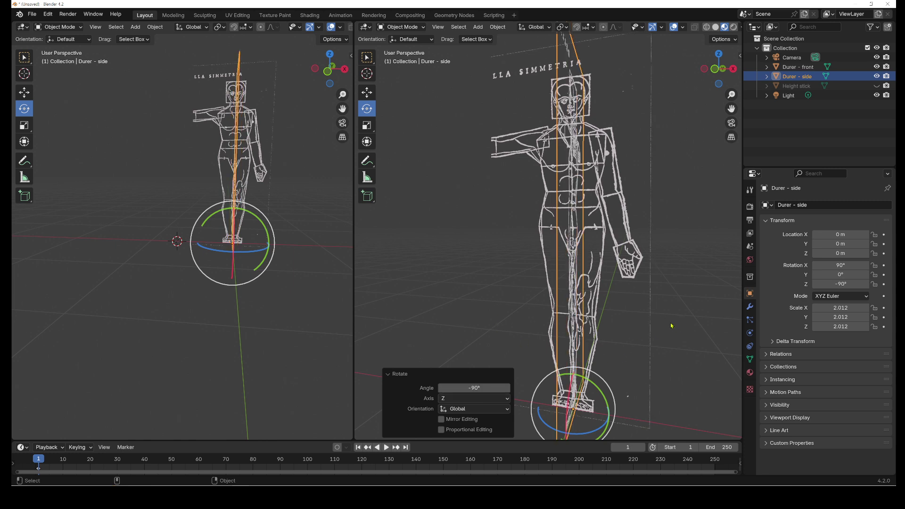
Turn off viewport overlays and orbit to inspect the crossed planes.
{"action": "scroll", "coordinate": [661, 324], "scroll_direction": "down", "scroll_amount": 2}
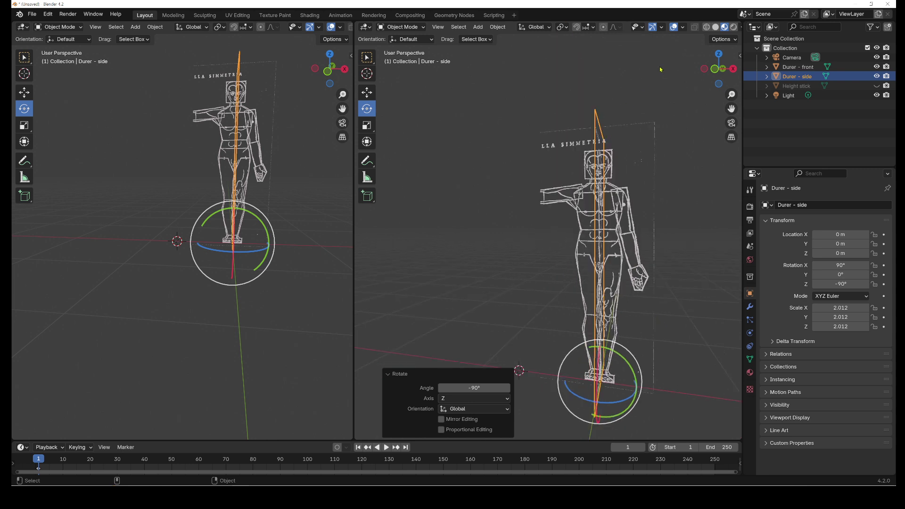
{"action": "left_click", "coordinate": [673, 28]}
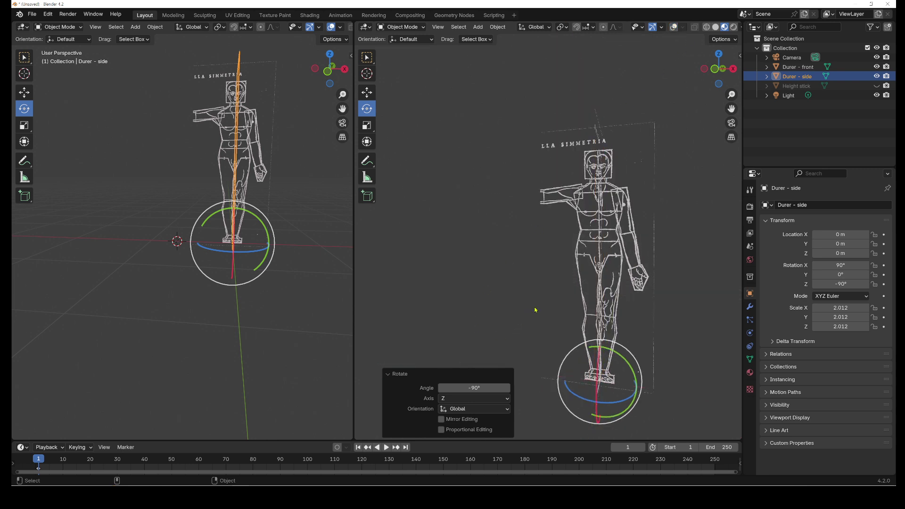
{"action": "middle_click_drag", "start_coordinate": [551, 308], "coordinate": [502, 303]}
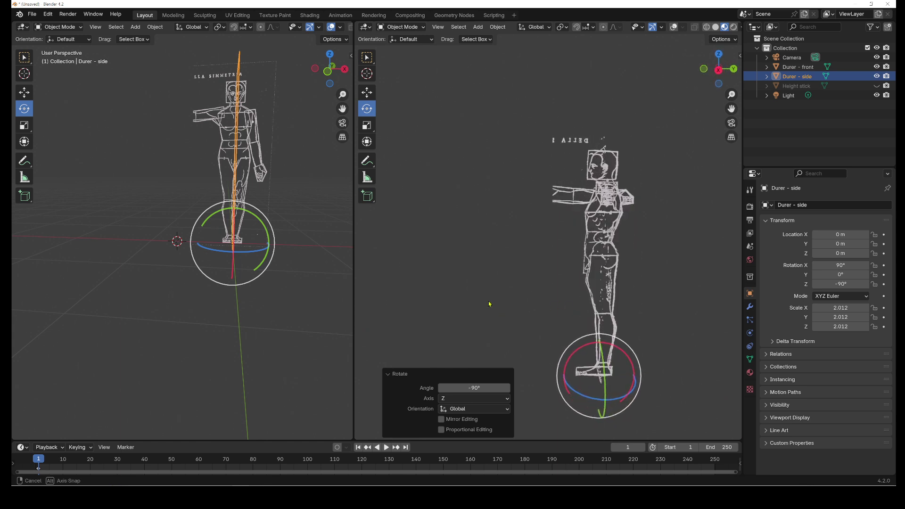
{"action": "middle_click_drag", "start_coordinate": [488, 304], "coordinate": [410, 56]}
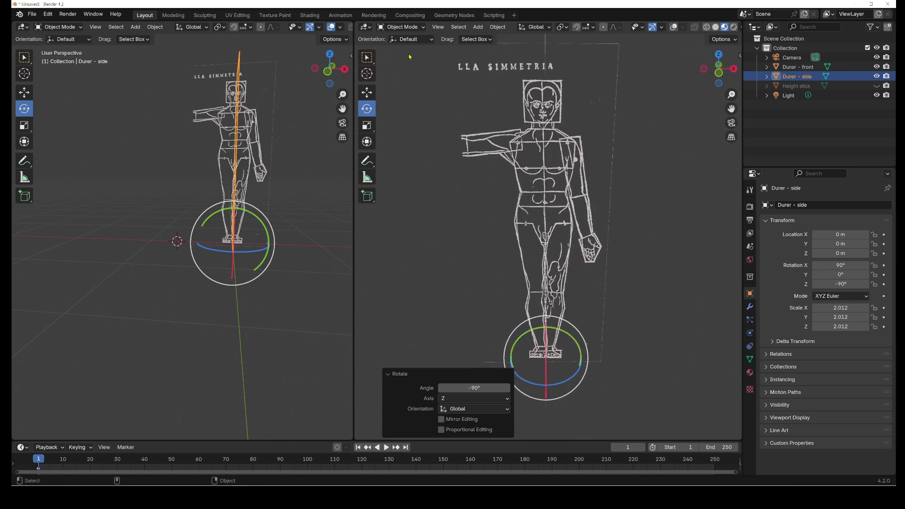
Turn the left area into the Shader Editor and make the side plane's material single-user.
{"action": "left_click", "coordinate": [22, 27]}
{"action": "left_click", "coordinate": [22, 27]}
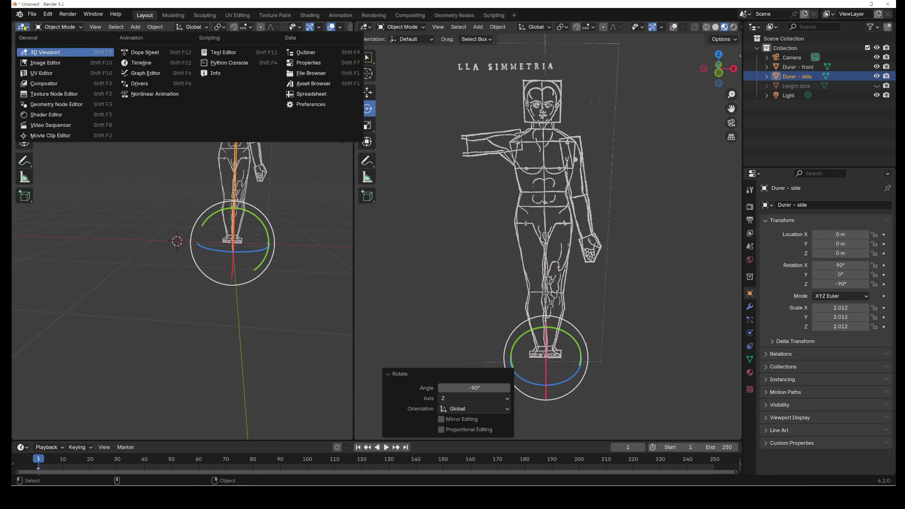
{"action": "left_click", "coordinate": [43, 115]}
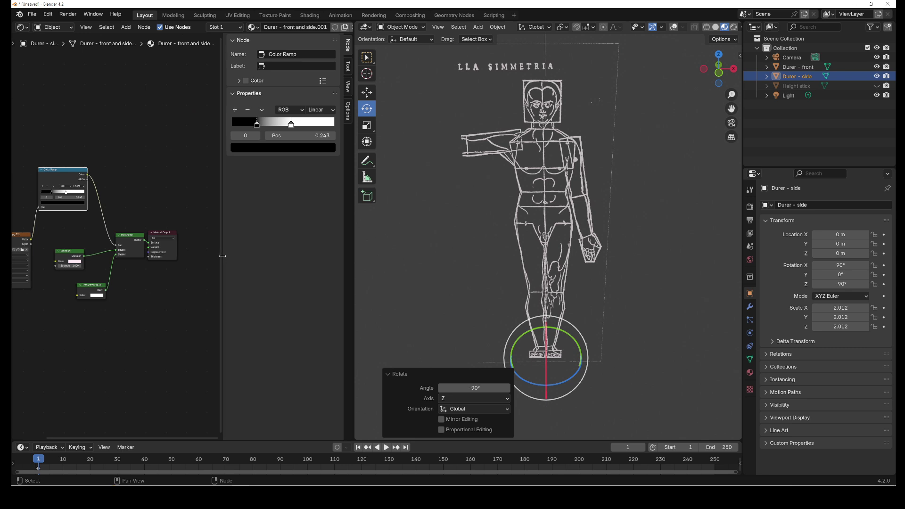
{"action": "left_click_drag", "start_coordinate": [223, 256], "coordinate": [320, 257]}
{"action": "key", "text": "Home"}
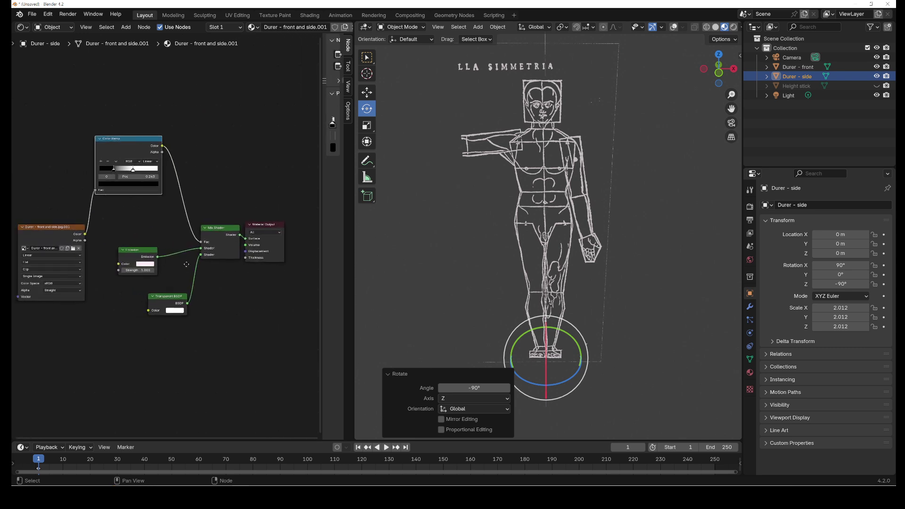
{"action": "middle_click_drag", "start_coordinate": [193, 266], "coordinate": [181, 257]}
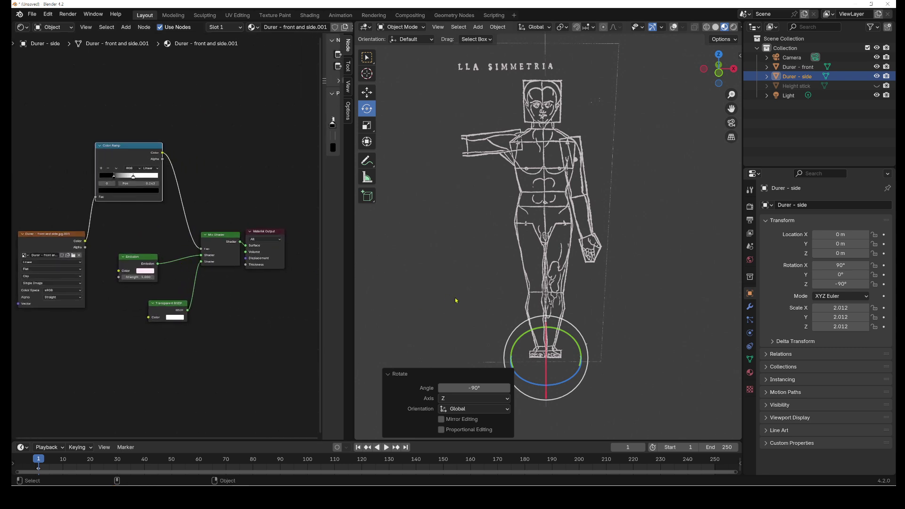
{"action": "middle_click_drag", "start_coordinate": [459, 297], "coordinate": [406, 293]}
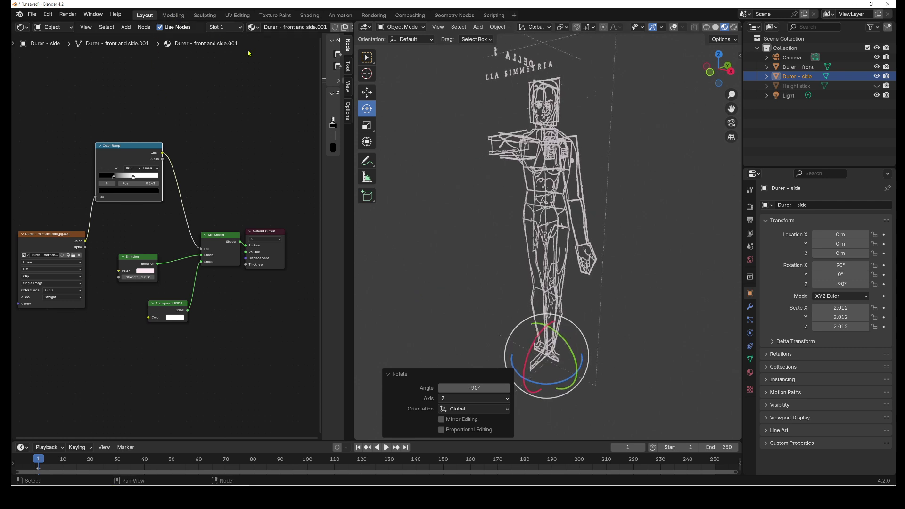
{"action": "left_click", "coordinate": [345, 28]}
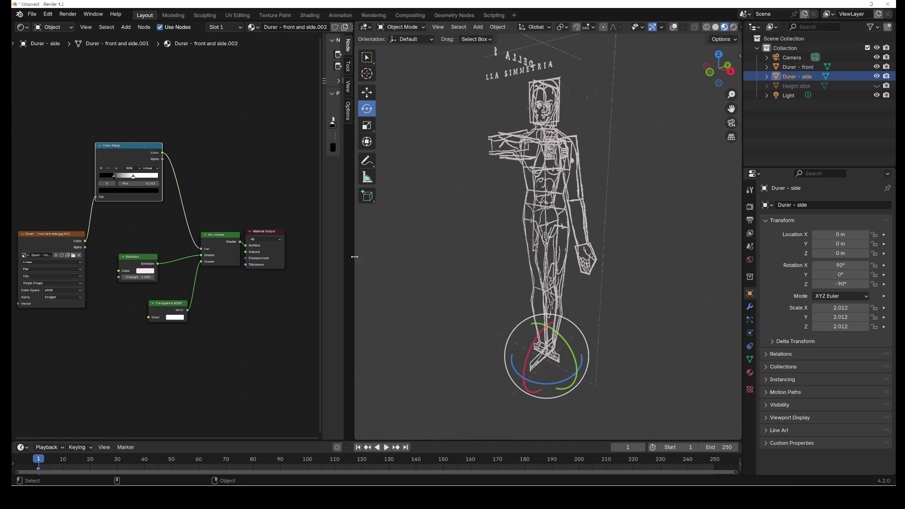
Change the Emission colour to red so the side figure's lines appear red.
{"action": "left_click_drag", "start_coordinate": [354, 256], "coordinate": [418, 255]}
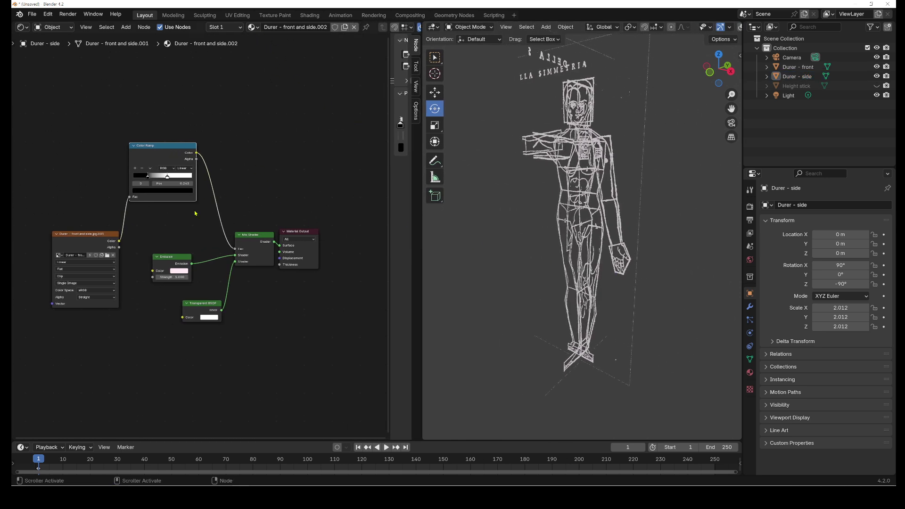
{"action": "left_click", "coordinate": [171, 253]}
{"action": "left_click", "coordinate": [183, 274]}
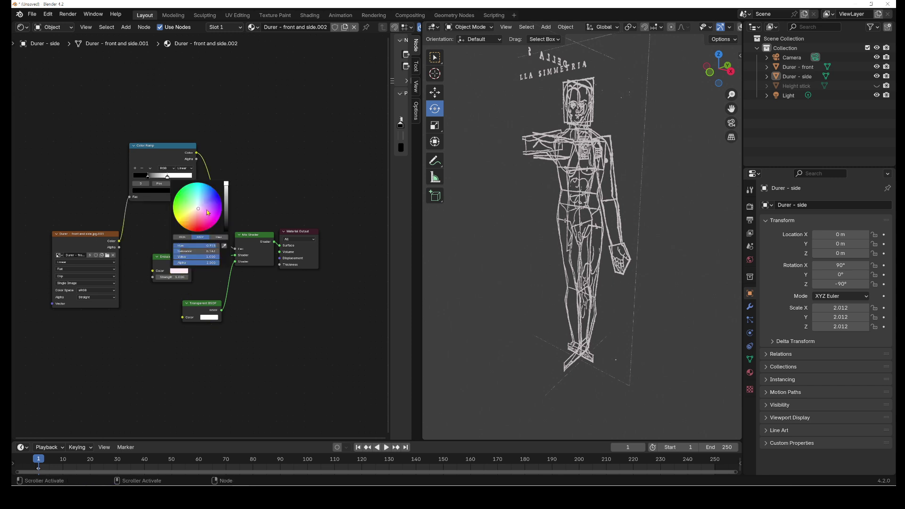
{"action": "left_click", "coordinate": [215, 201]}
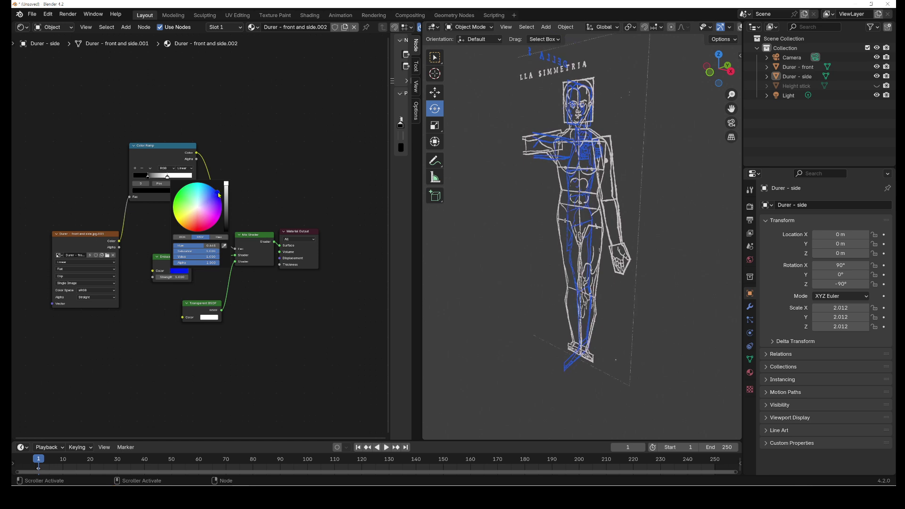
{"action": "left_click_drag", "start_coordinate": [219, 196], "coordinate": [212, 233]}
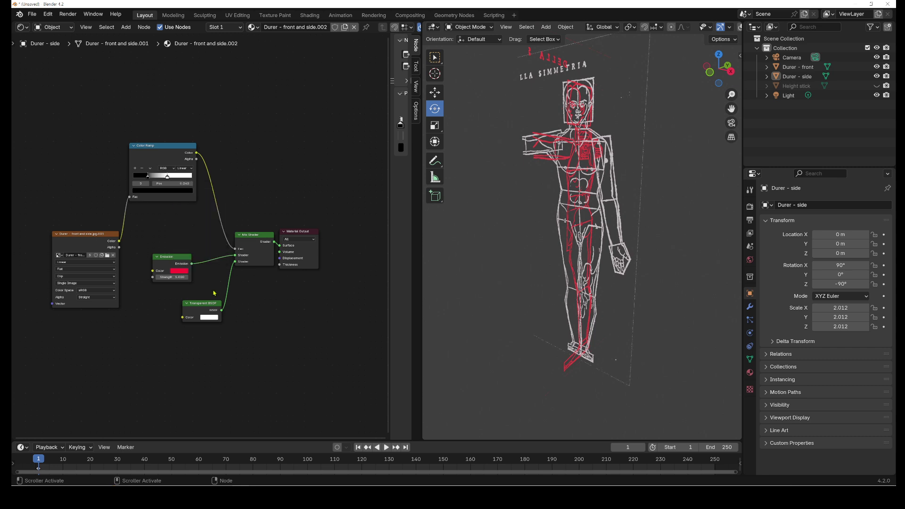
{"action": "middle_click_drag", "start_coordinate": [502, 249], "coordinate": [554, 289]}
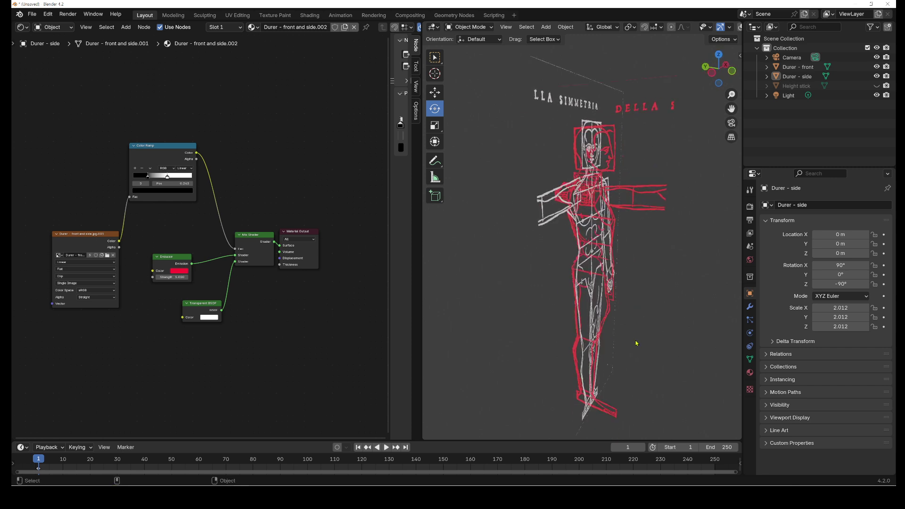